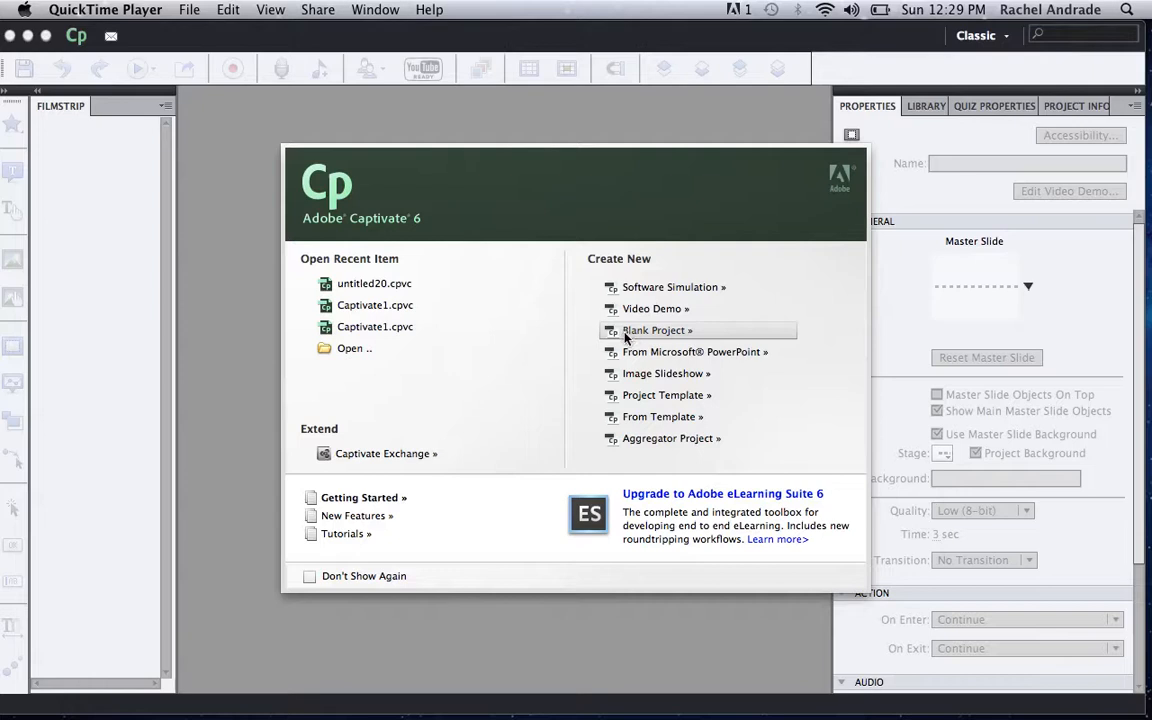
# - Create a blank project with the custom size of 1274 x 768
pyautogui.click(580, 340)
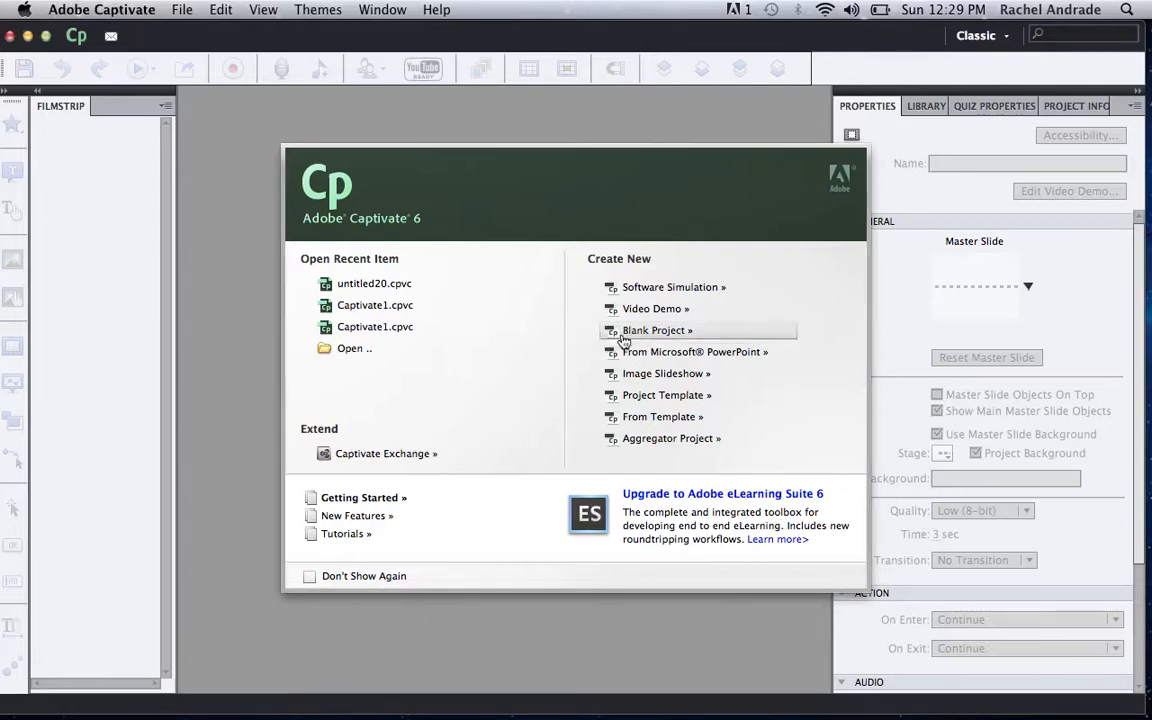
pyautogui.click(623, 333)
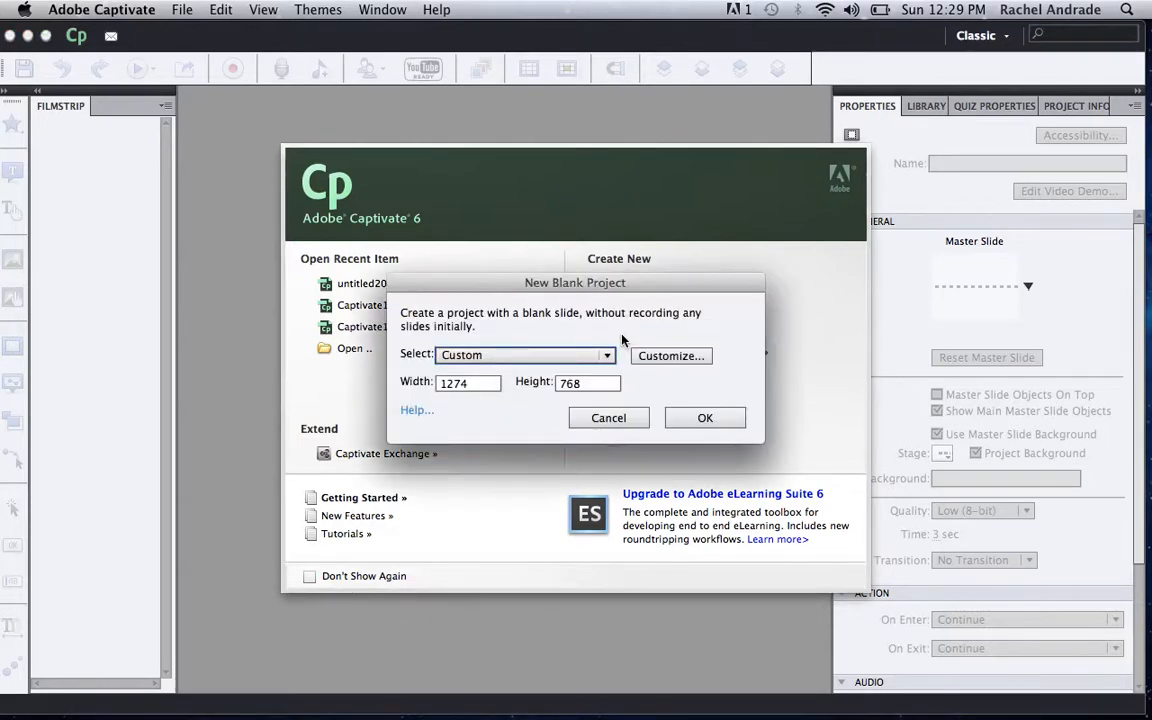
pyautogui.click(697, 418)
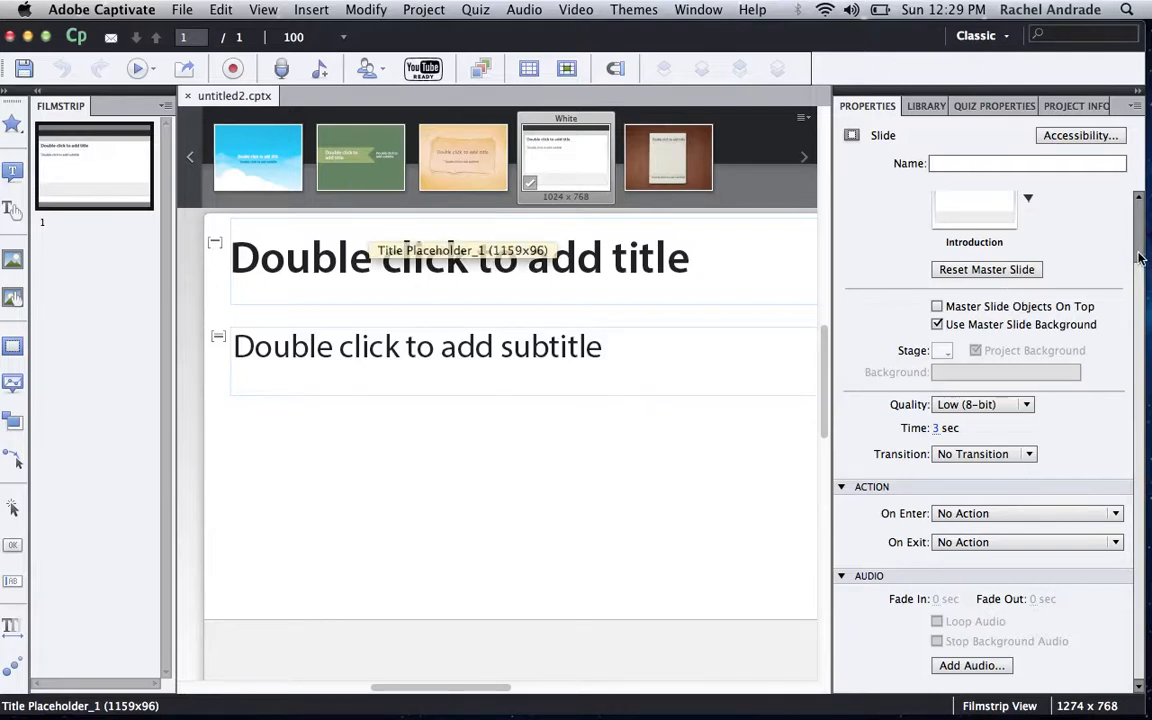
pyautogui.scroll(2, 1137, 300)
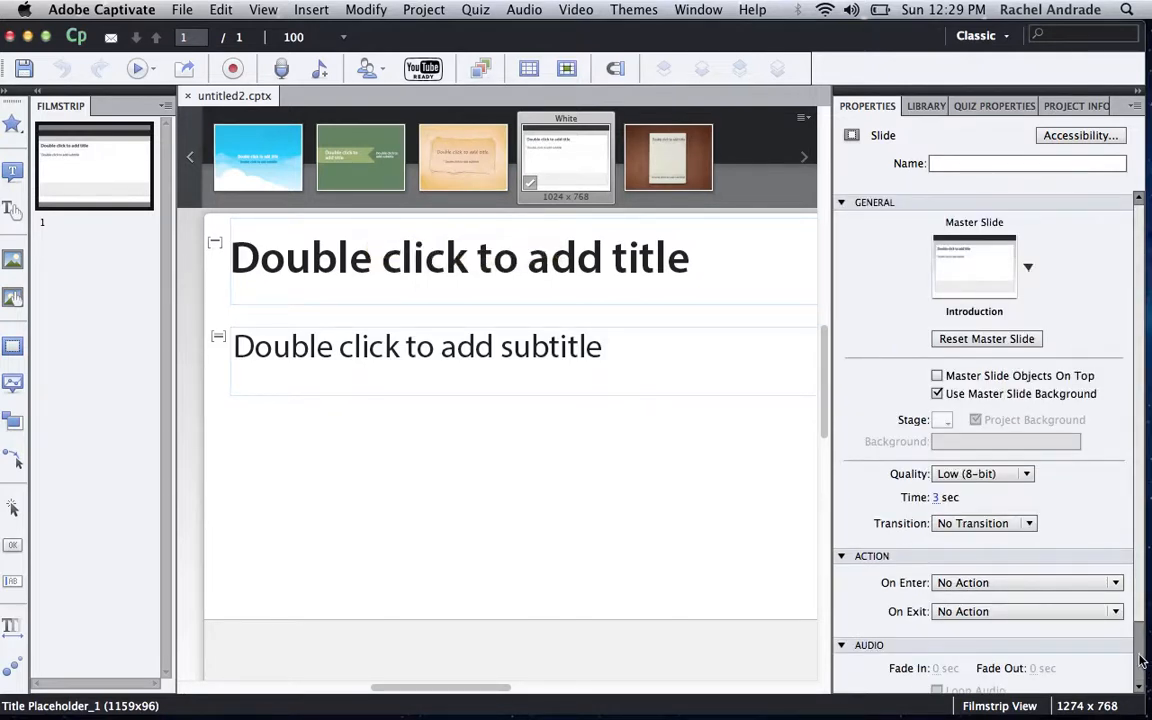
pyautogui.scroll(-2, 1140, 476)
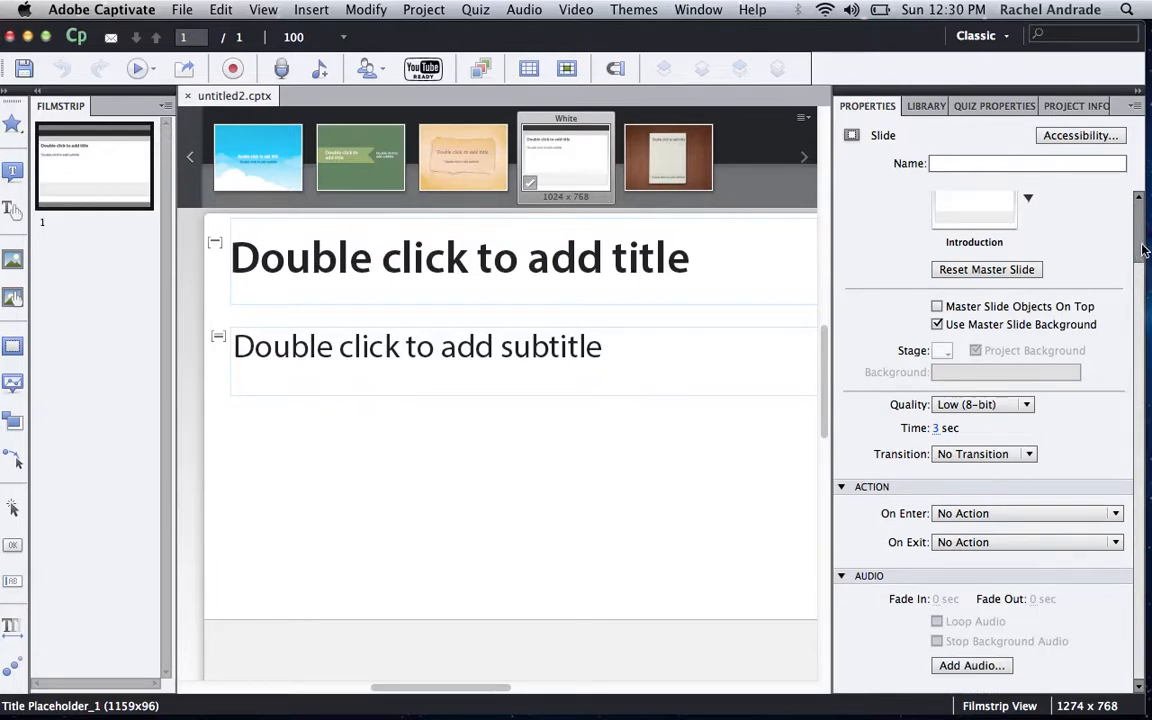
pyautogui.scroll(2, 1145, 250)
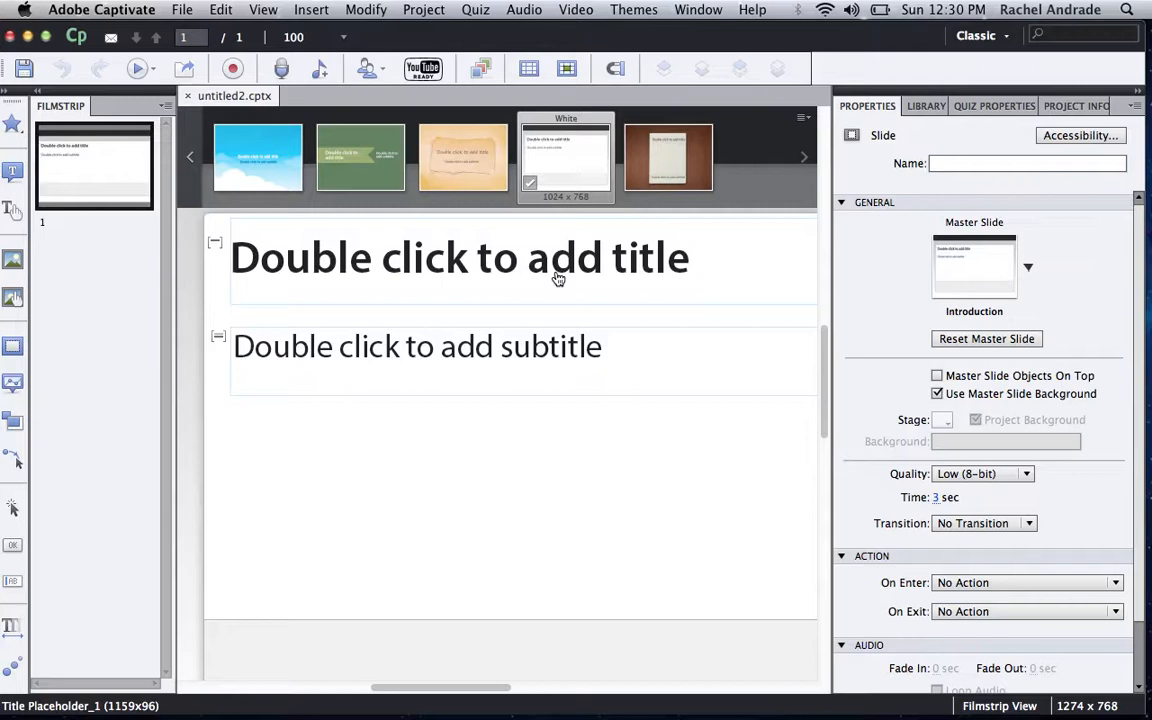
# - Open the title placeholder on slide 1 for text editing and set its text color to red
pyautogui.click(556, 268)
pyautogui.doubleClick(556, 268)
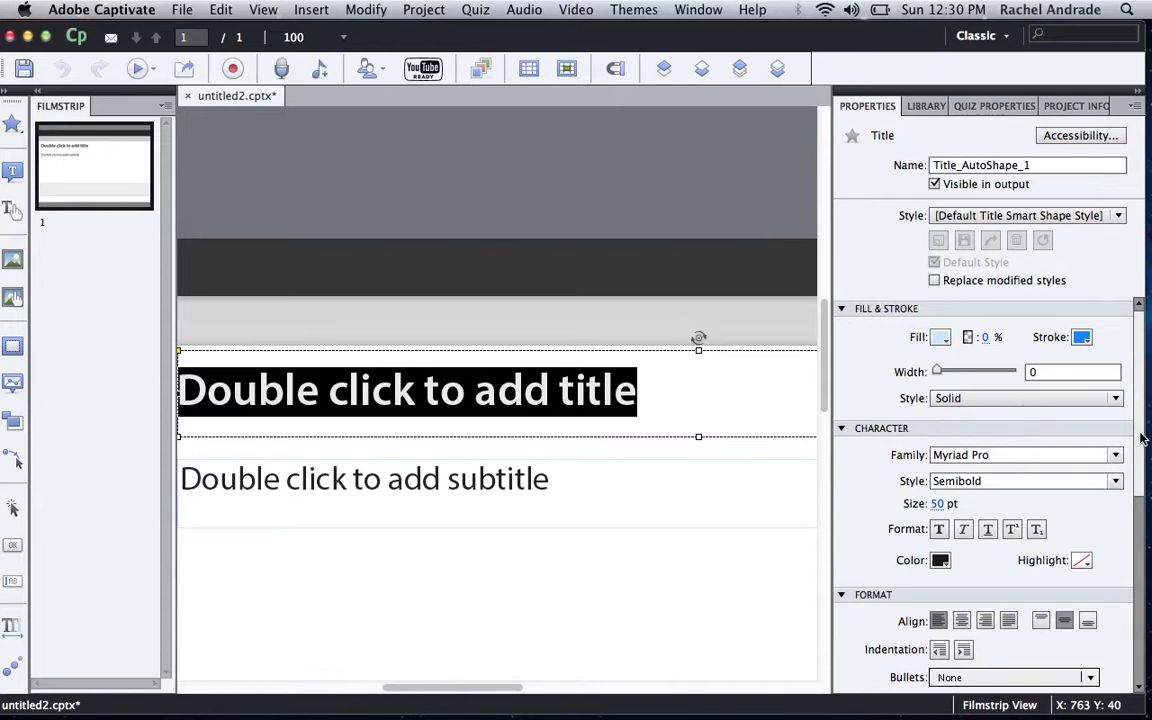
pyautogui.moveTo(1141, 437)
pyautogui.mouseDown()
pyautogui.moveTo(1141, 562)
pyautogui.moveTo(1136, 430)
pyautogui.mouseUp()
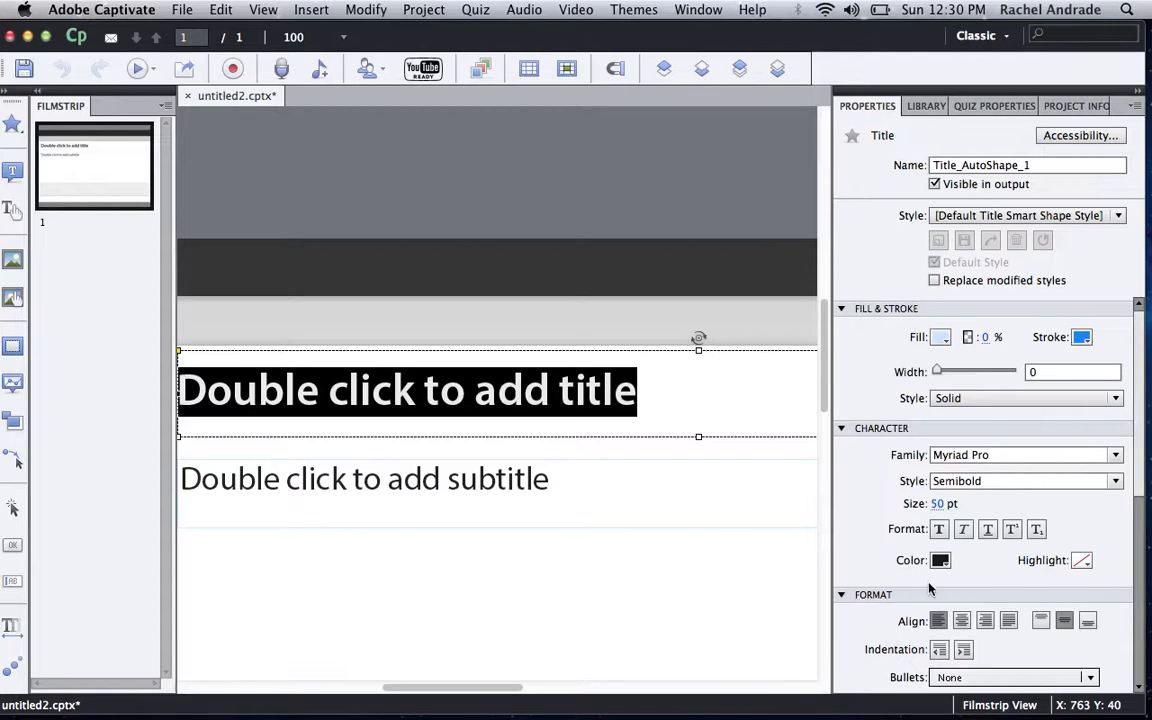
pyautogui.click(940, 560)
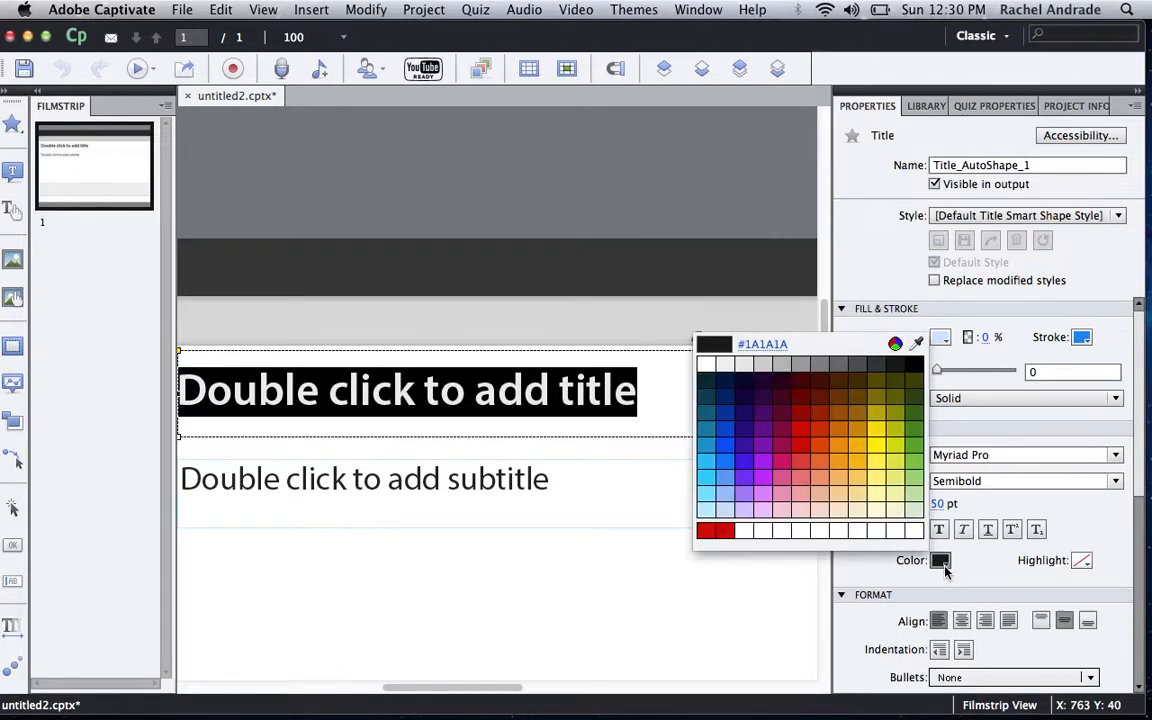
pyautogui.click(805, 445)
# - Enter "Adobe Captivate 6" as the slide title and center it horizontally
pyautogui.write('A')
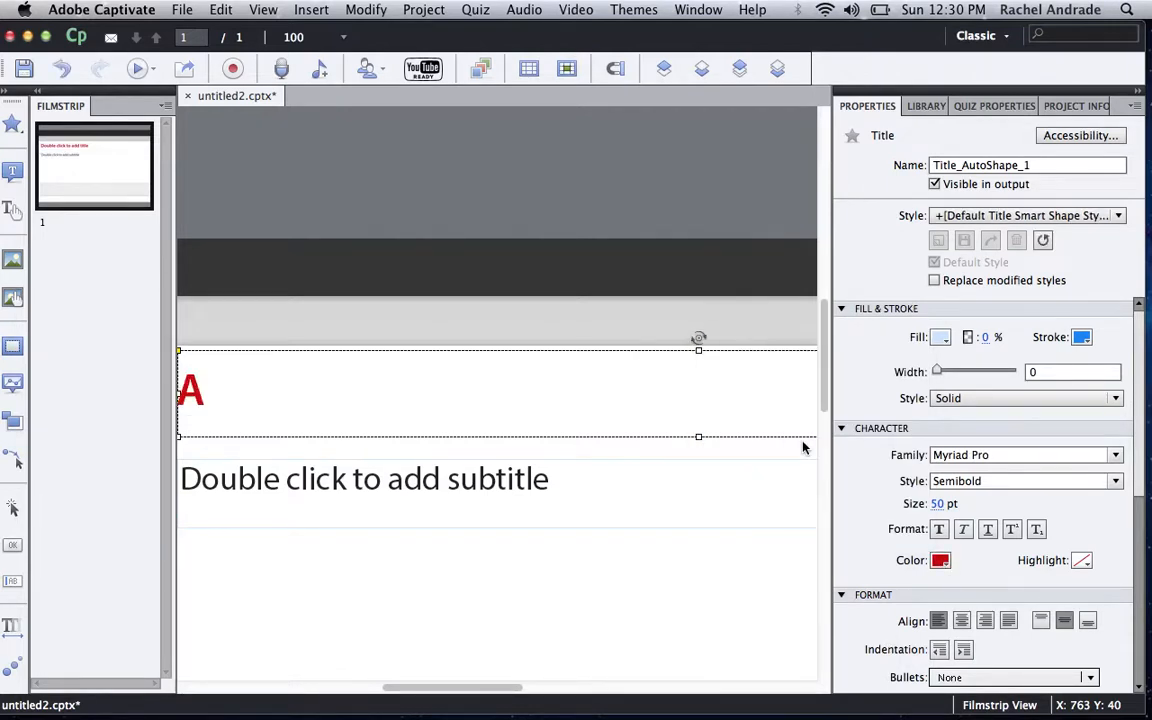
pyautogui.write('dobe Capti')
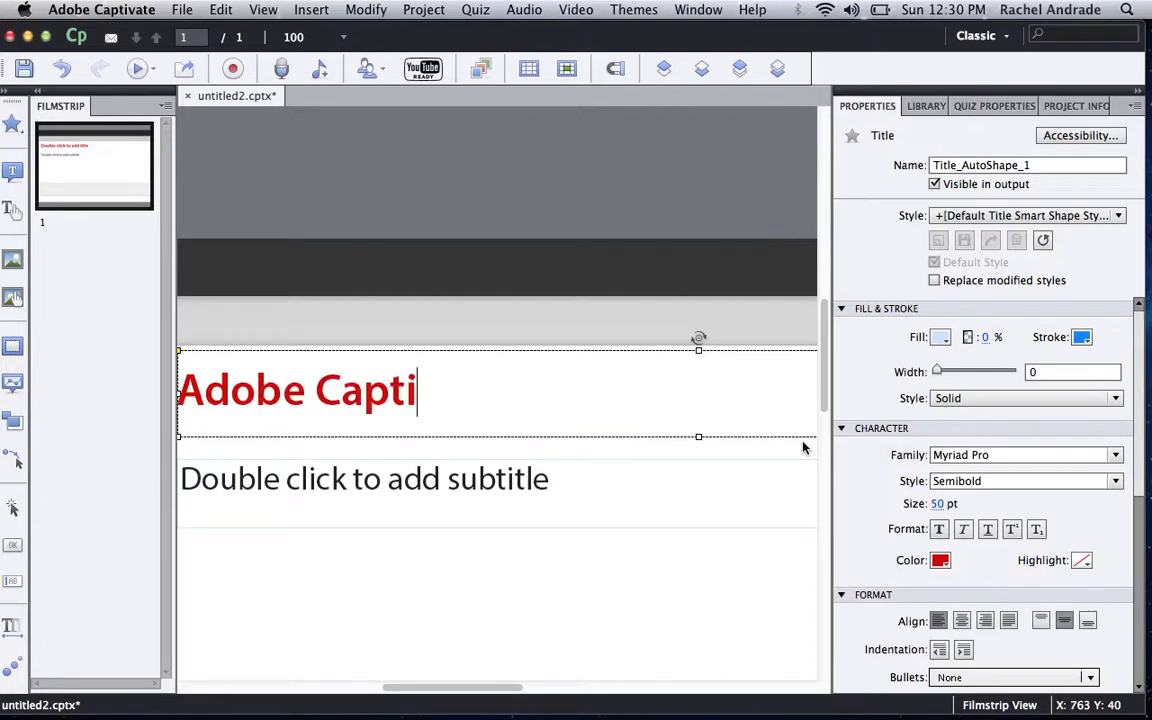
pyautogui.write('vate 6')
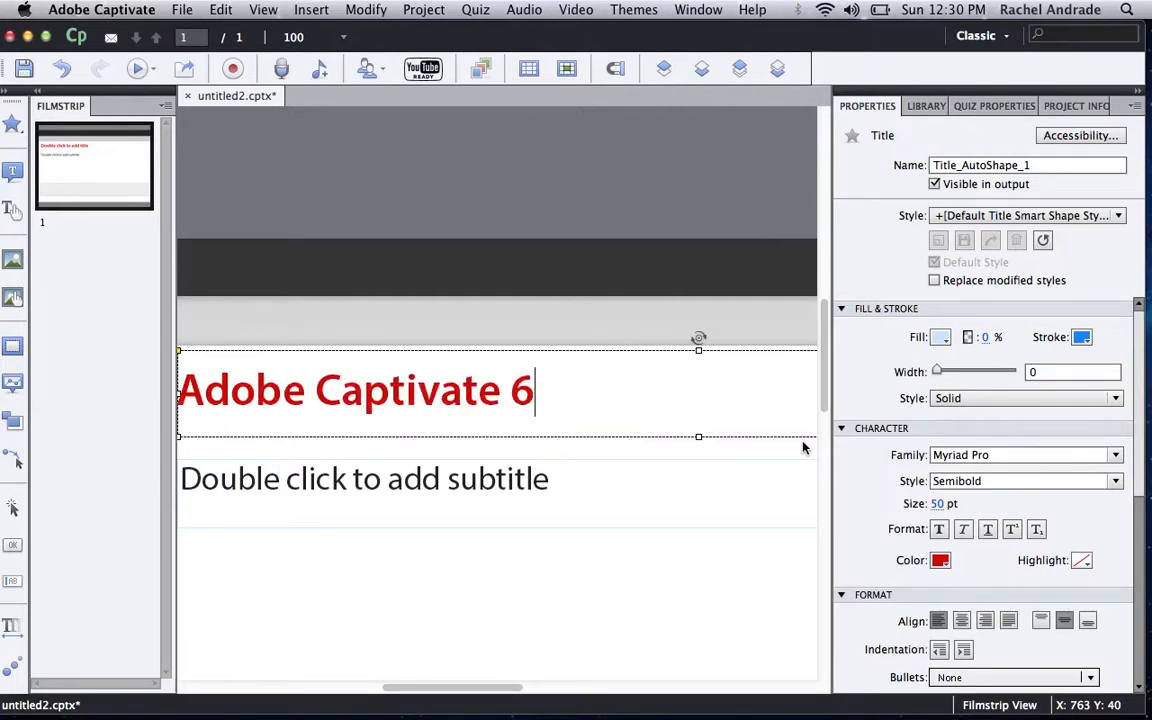
pyautogui.click(960, 621)
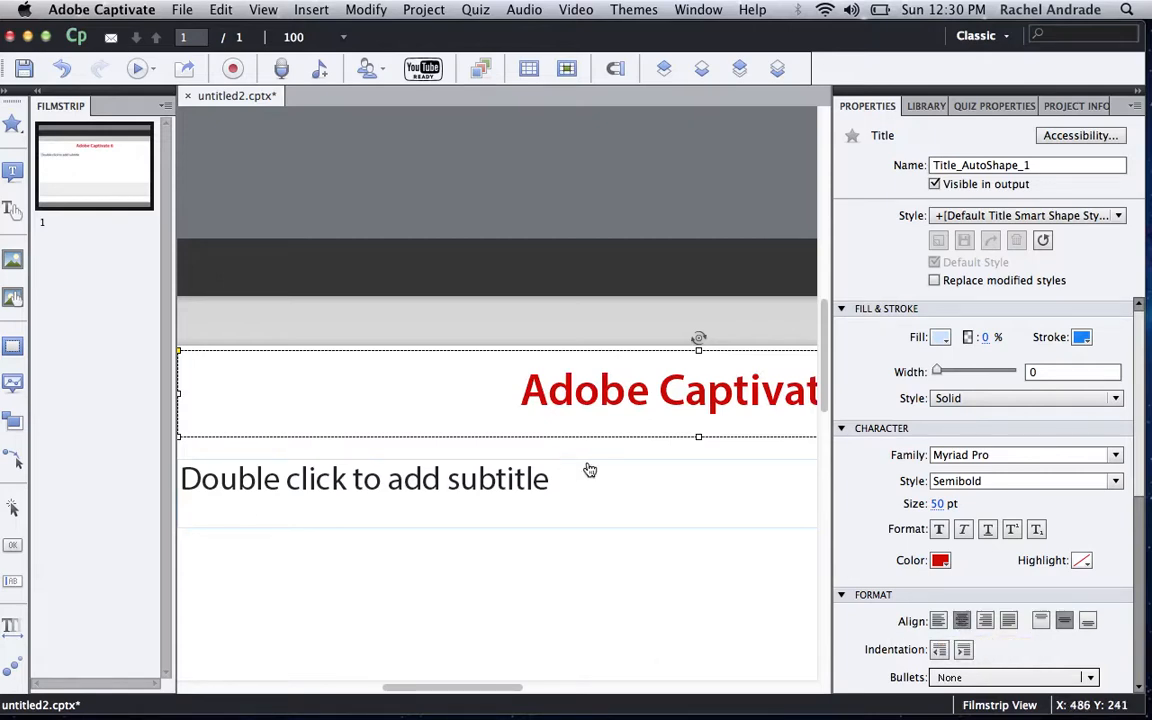
# - Insert an image slide using Cp_totem_5in_300ppi.jpg from the Downloads folder, fitted to the stage
pyautogui.click(342, 483)
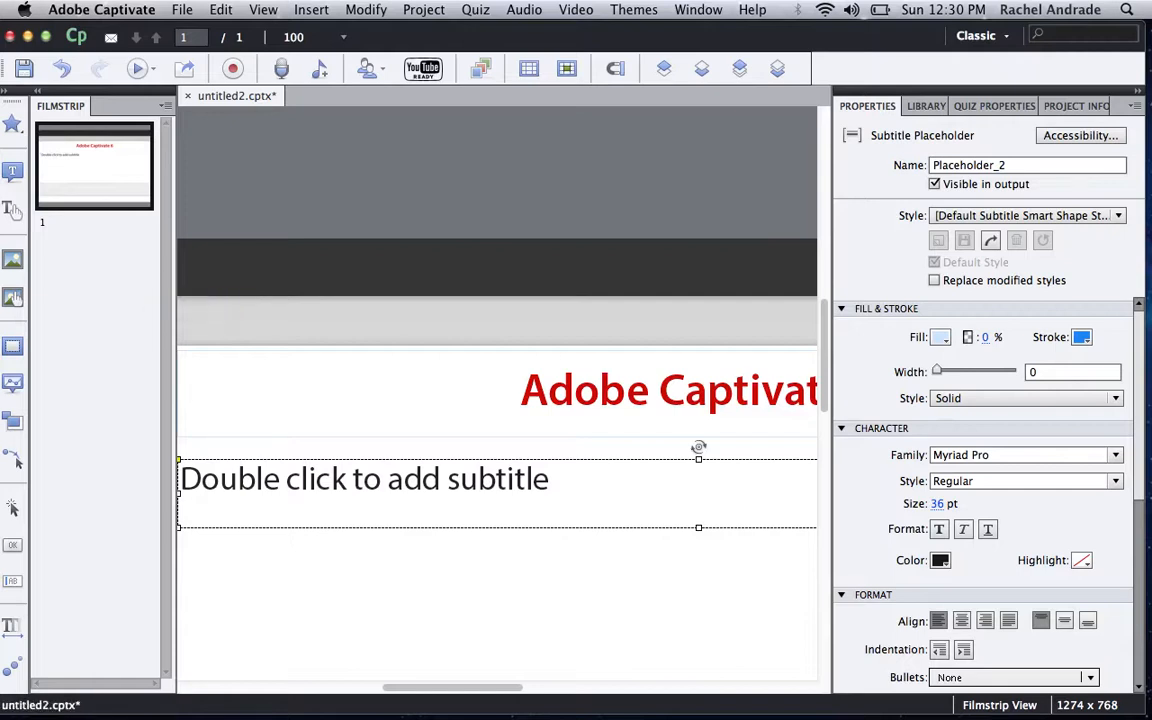
pyautogui.click(311, 11)
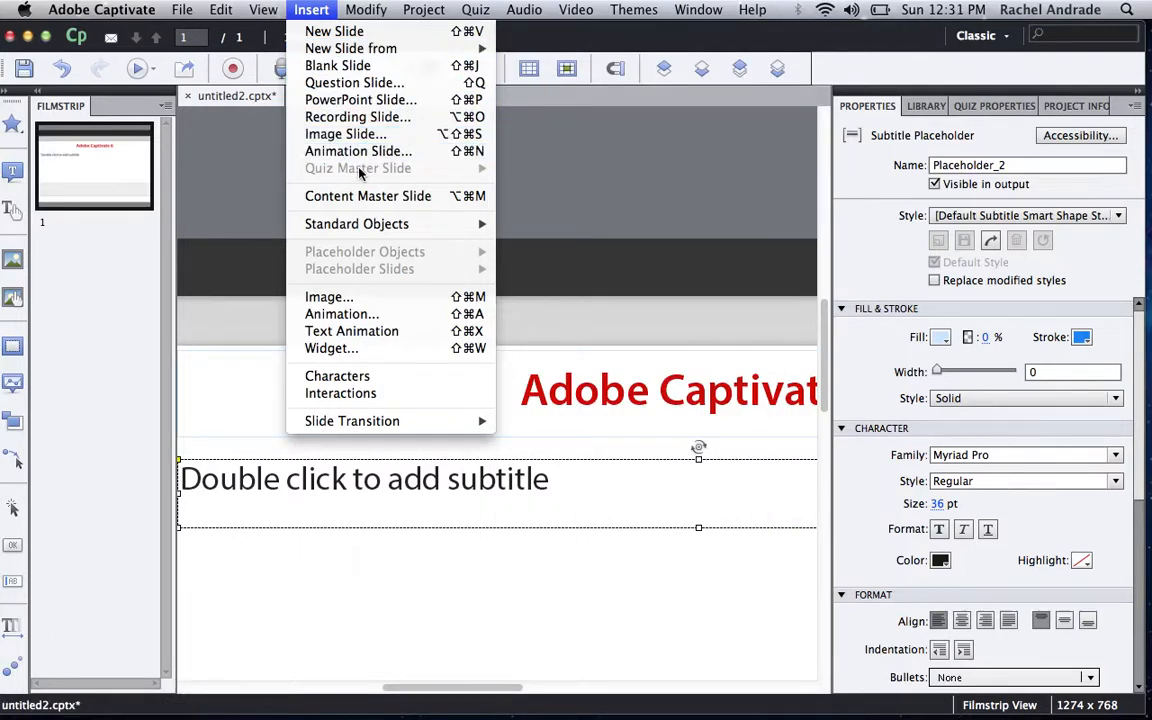
pyautogui.click(427, 141)
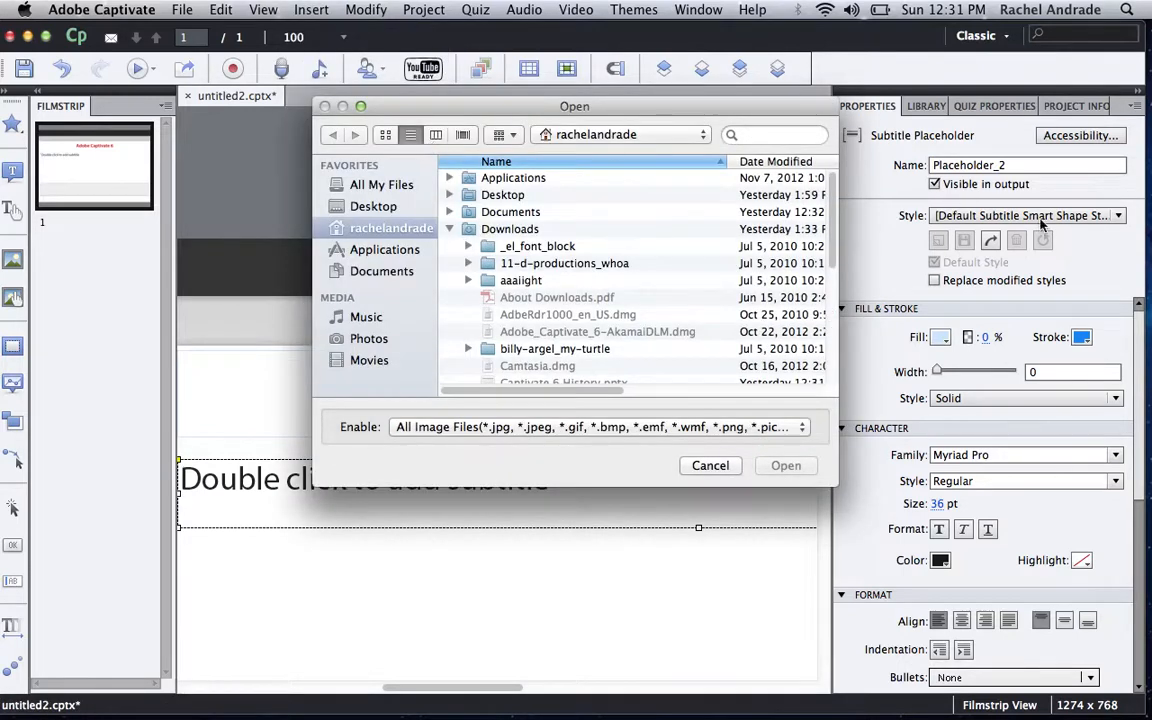
pyautogui.scroll(-5, 748, 205)
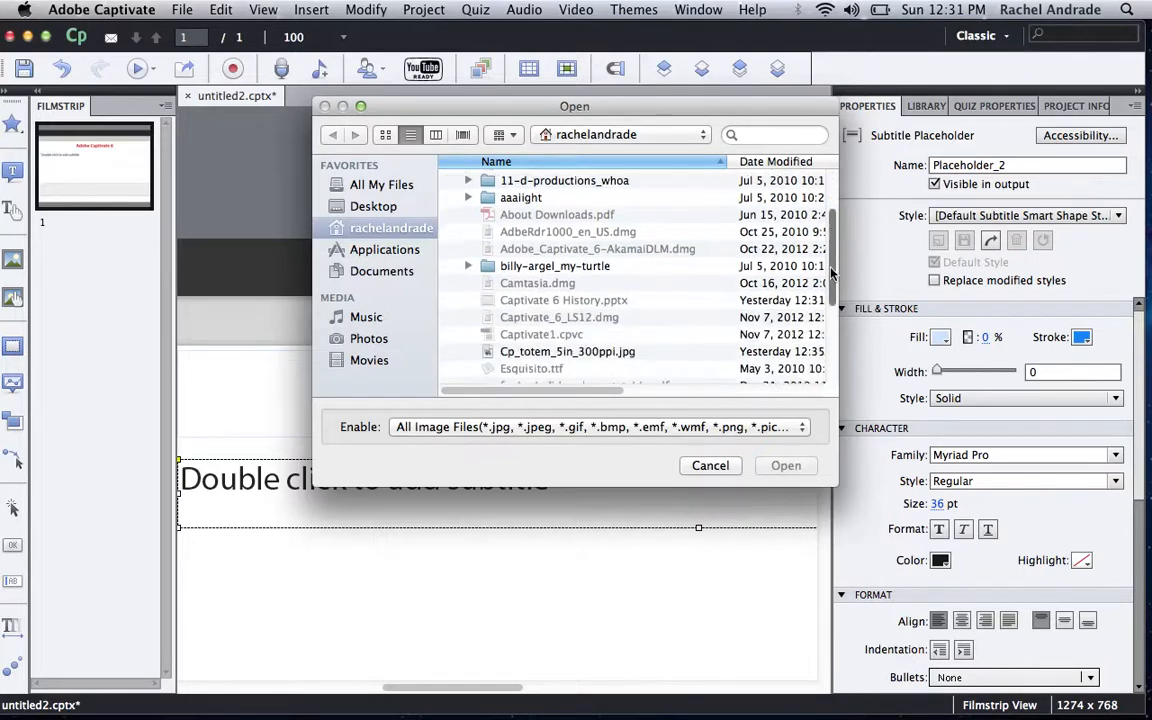
pyautogui.click(568, 289)
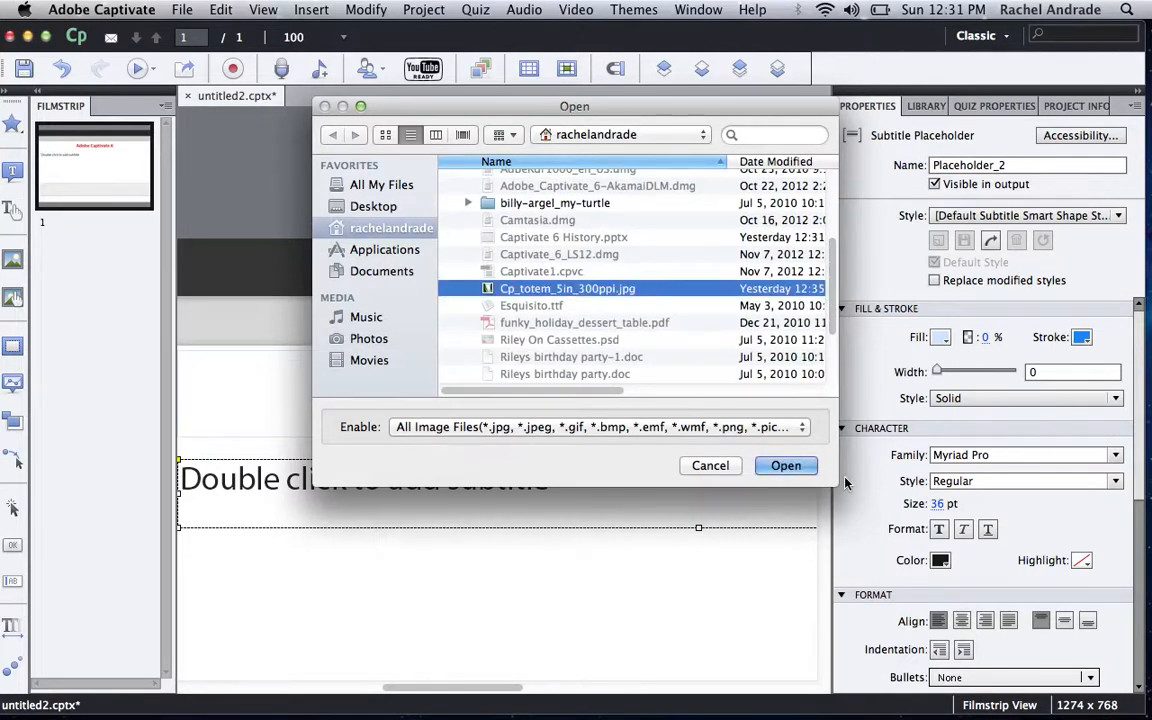
pyautogui.click(786, 466)
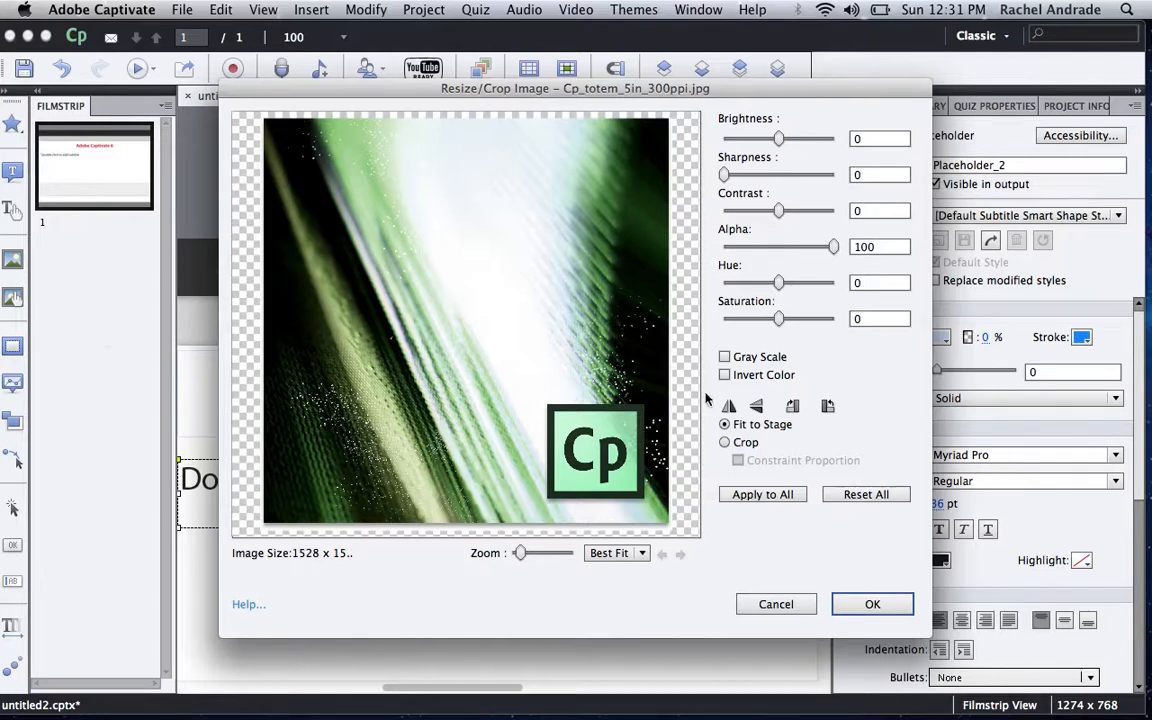
pyautogui.click(873, 605)
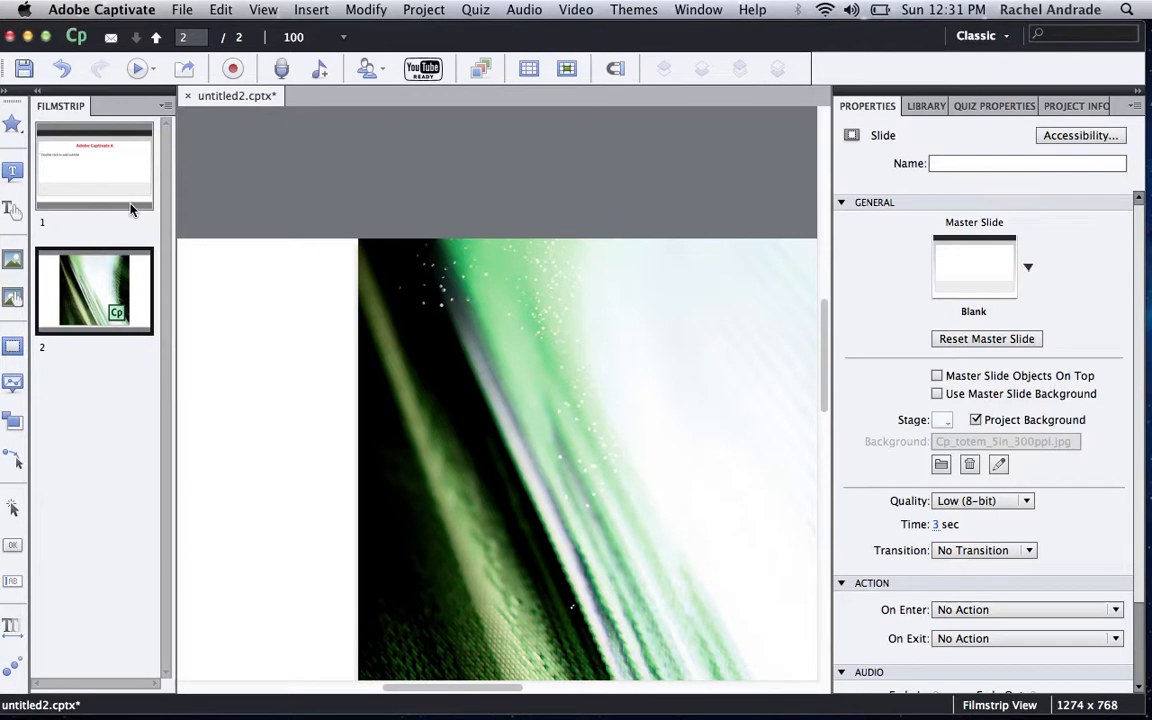
# - Return to slide 1 and set the audio input device to Built-in Microphone in the project's recording preferences
pyautogui.click(113, 167)
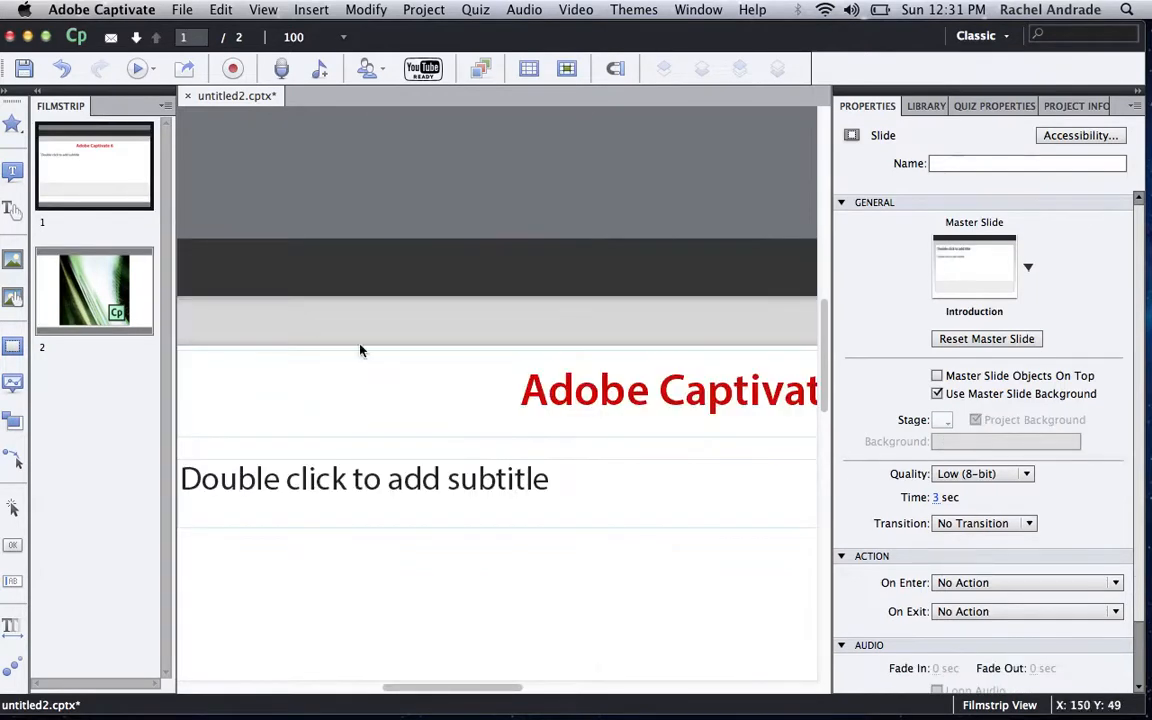
pyautogui.scroll(-3, 1118, 498)
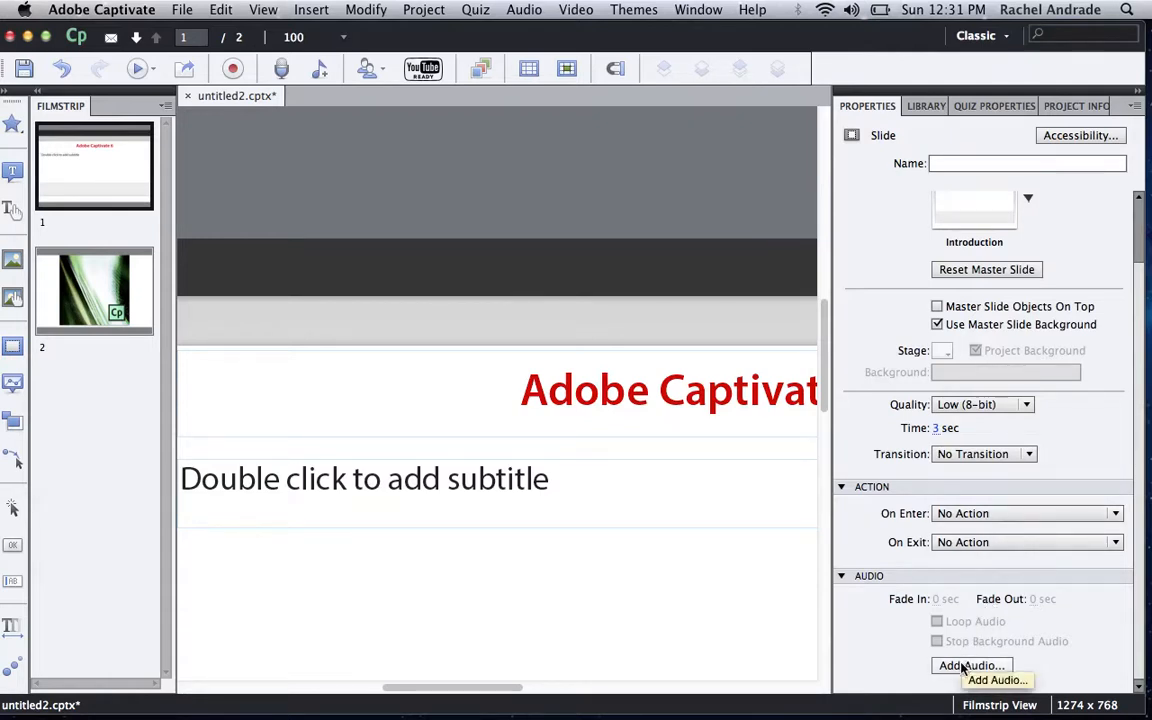
pyautogui.click(103, 9)
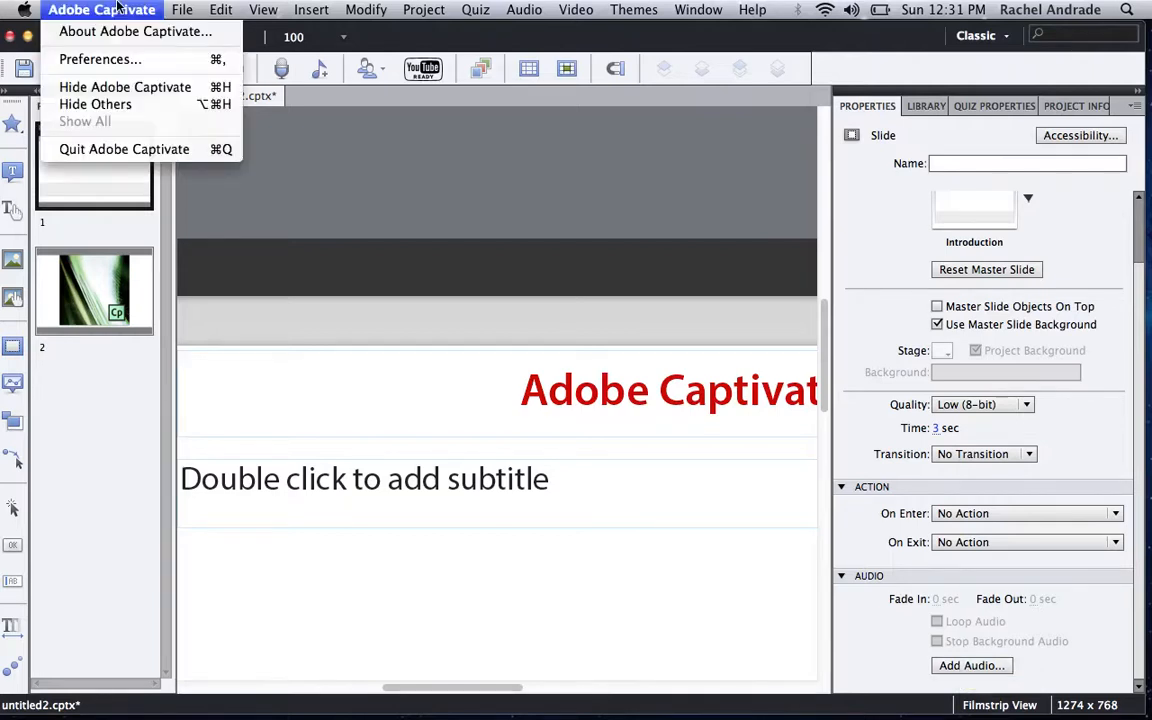
pyautogui.click(100, 59)
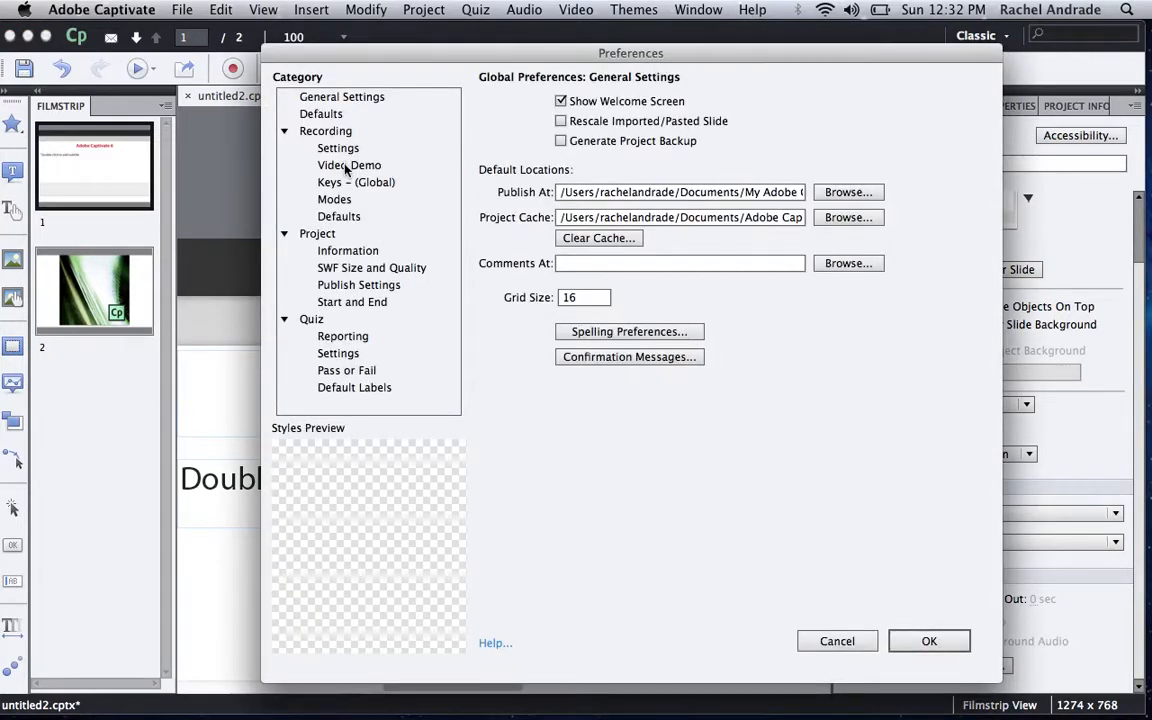
pyautogui.click(347, 150)
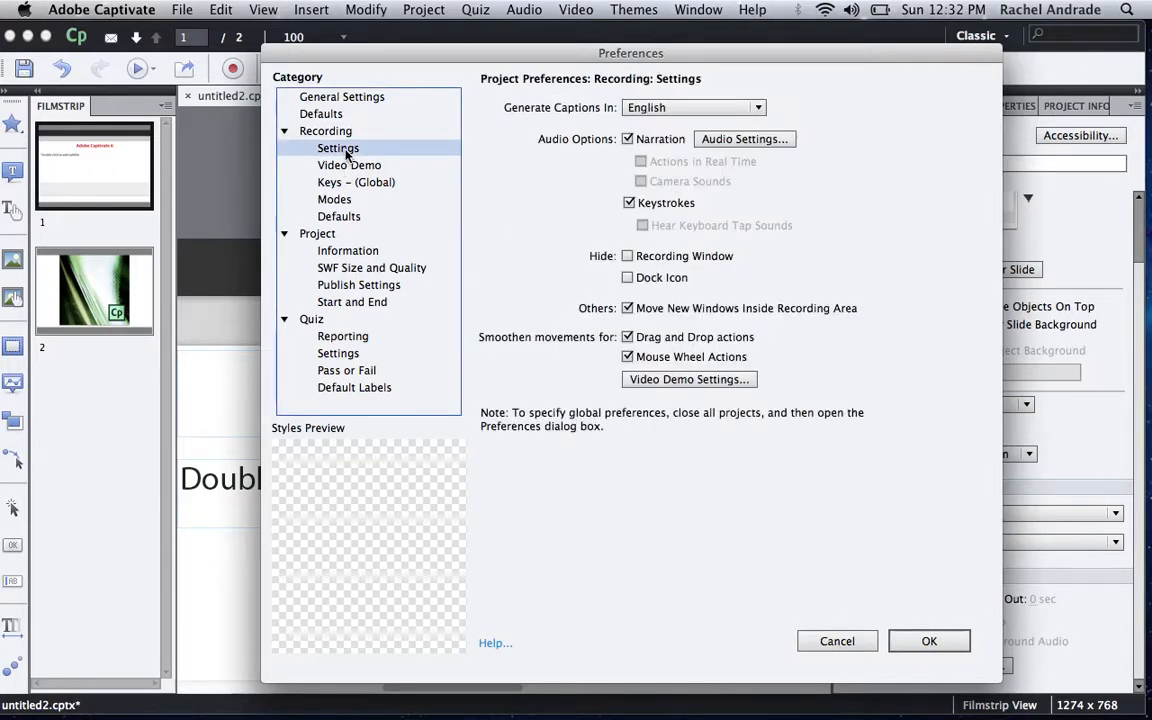
pyautogui.click(743, 140)
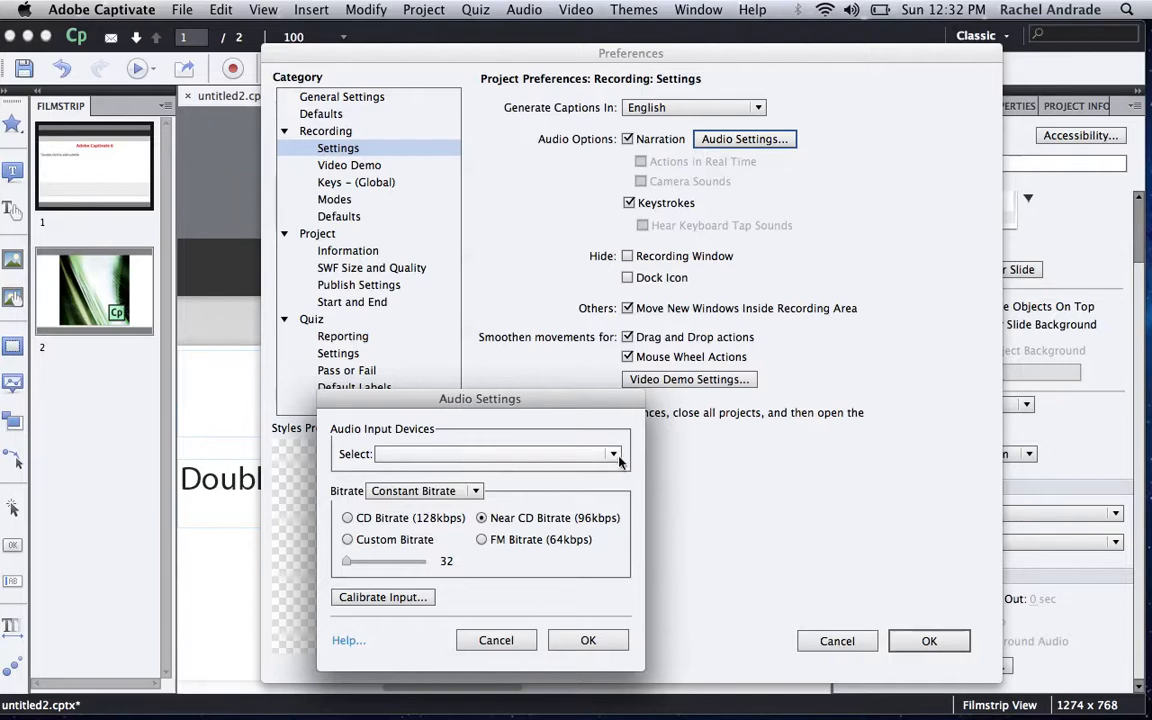
pyautogui.click(614, 455)
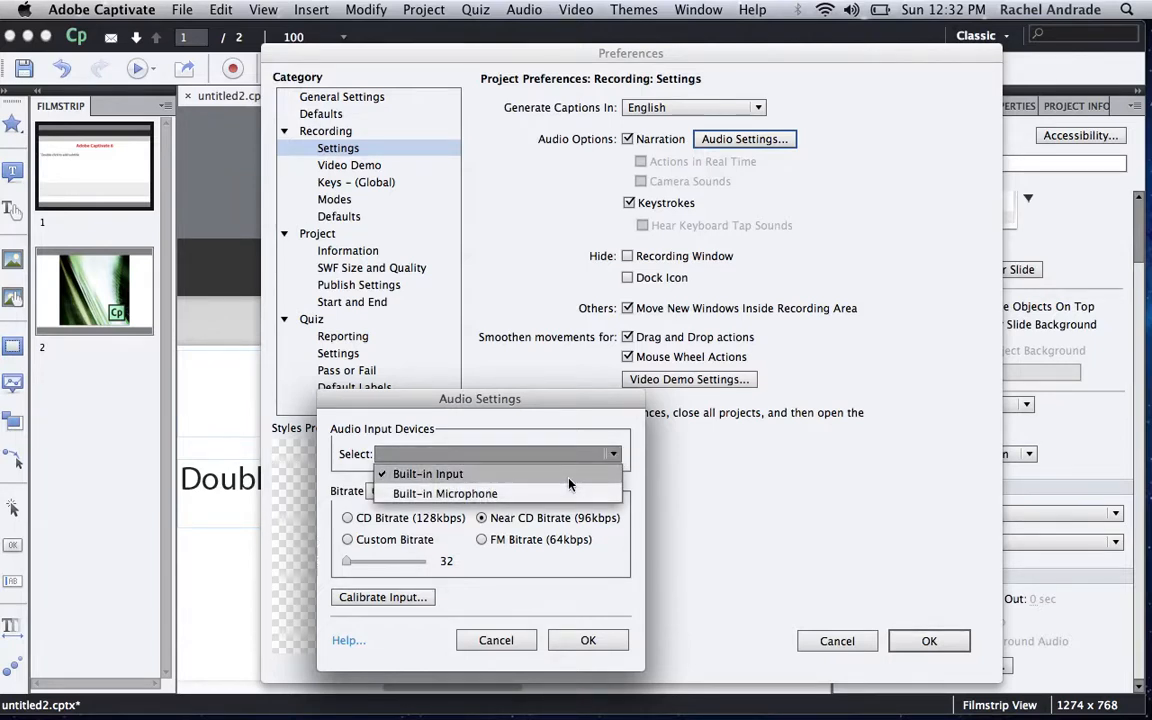
pyautogui.click(490, 493)
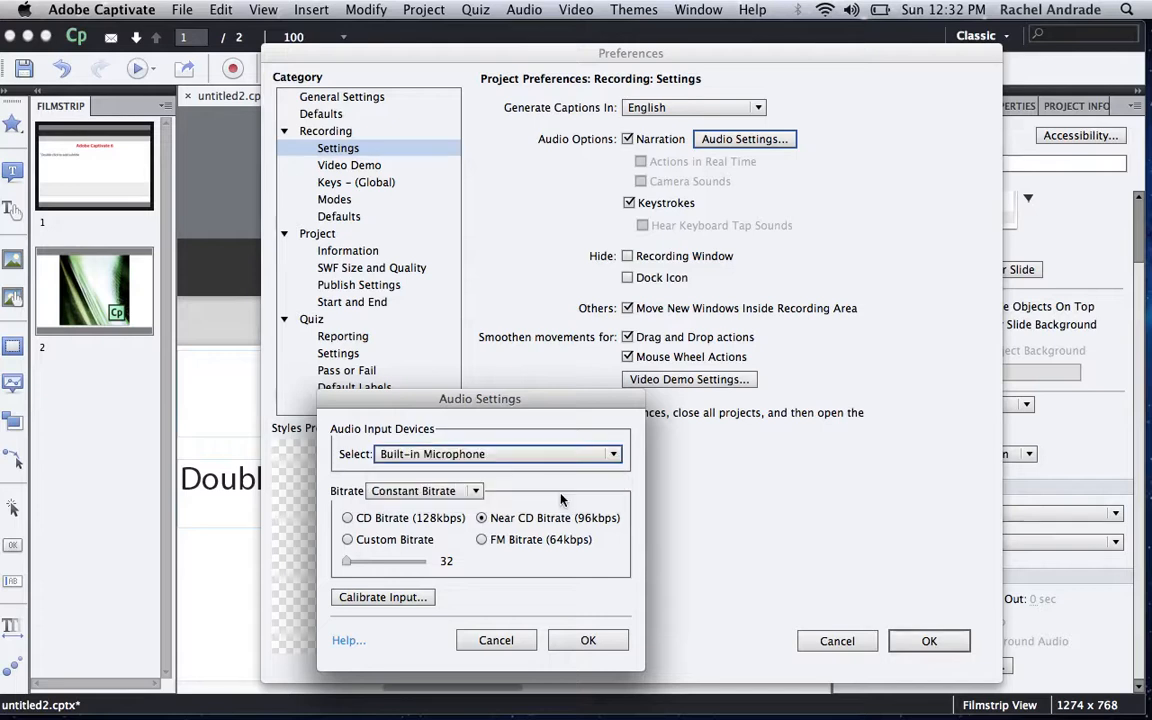
pyautogui.click(586, 640)
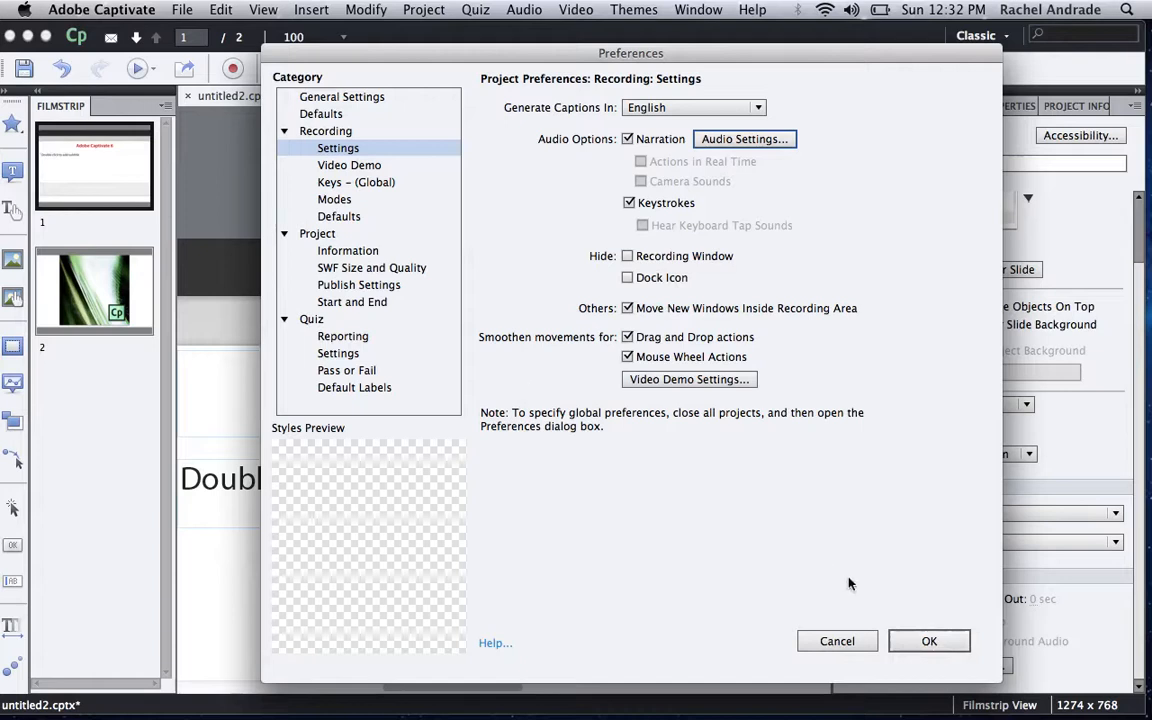
pyautogui.click(921, 640)
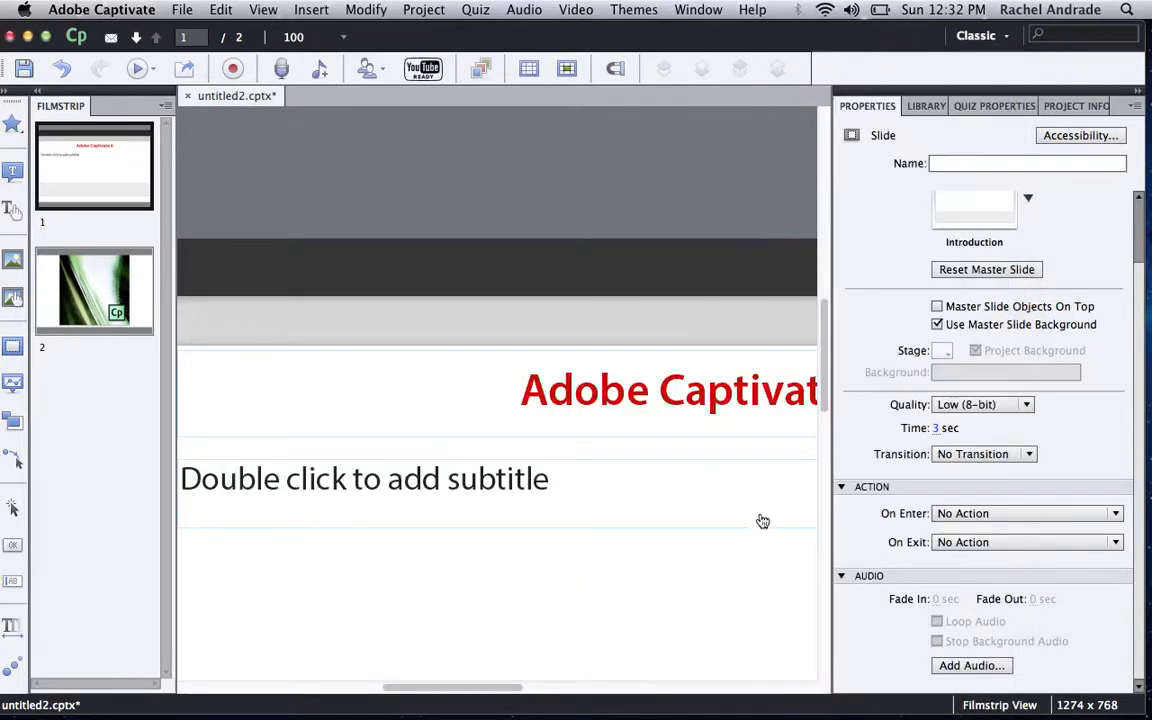
# - Record a narration for slide 1, save it, and extend the slide's display time to 10.9 seconds to match the audio
pyautogui.click(968, 666)
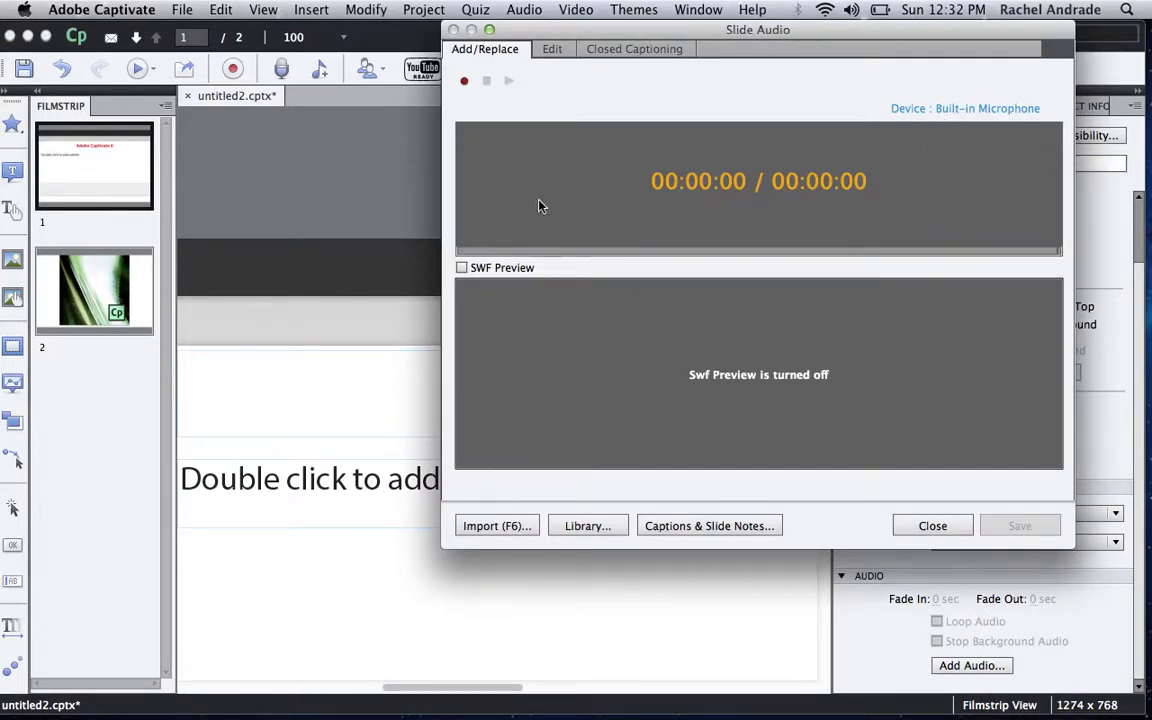
pyautogui.click(464, 82)
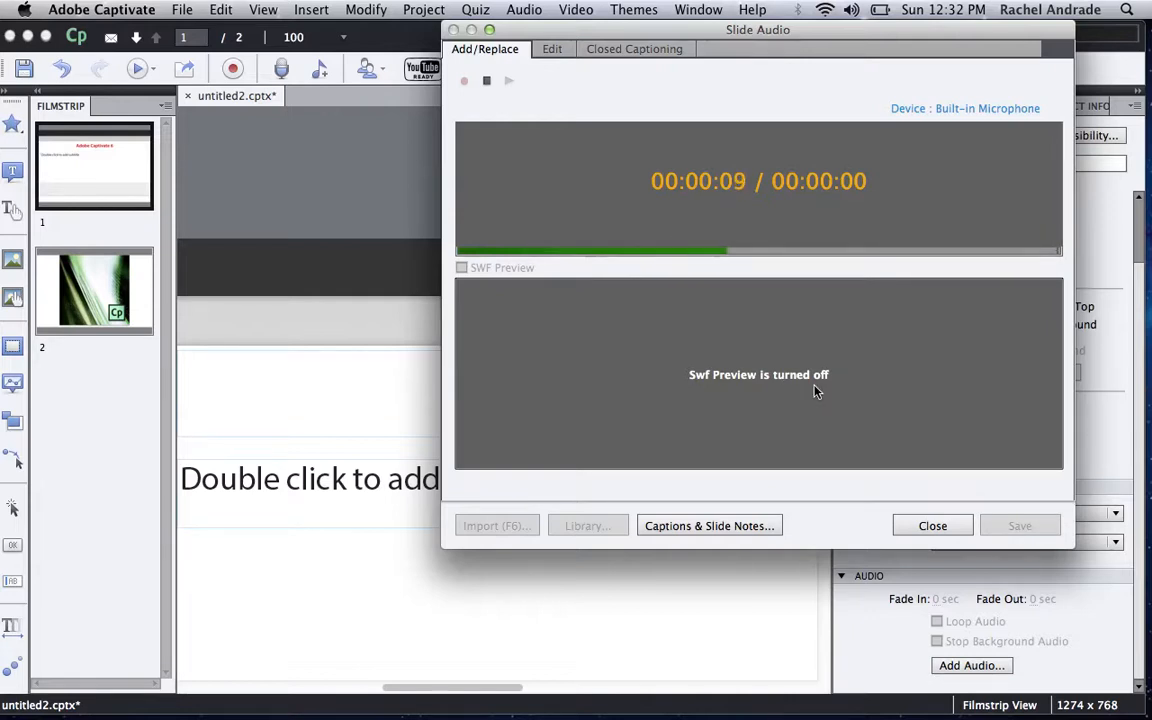
pyautogui.click(487, 81)
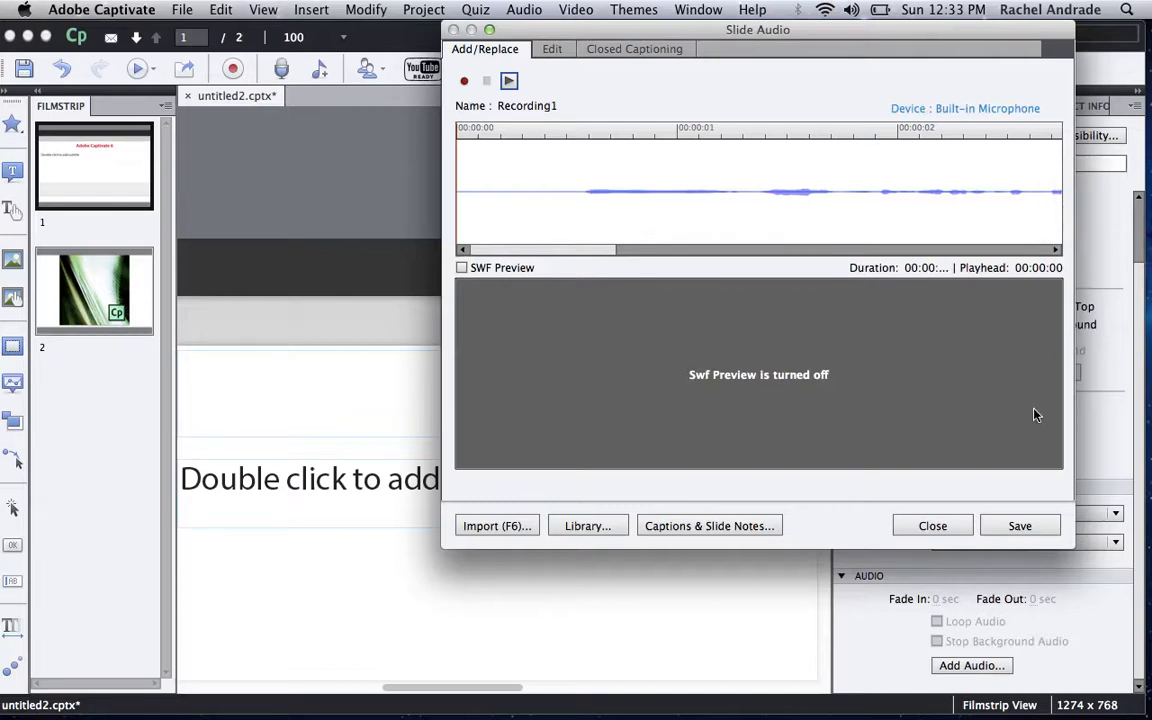
pyautogui.click(1027, 530)
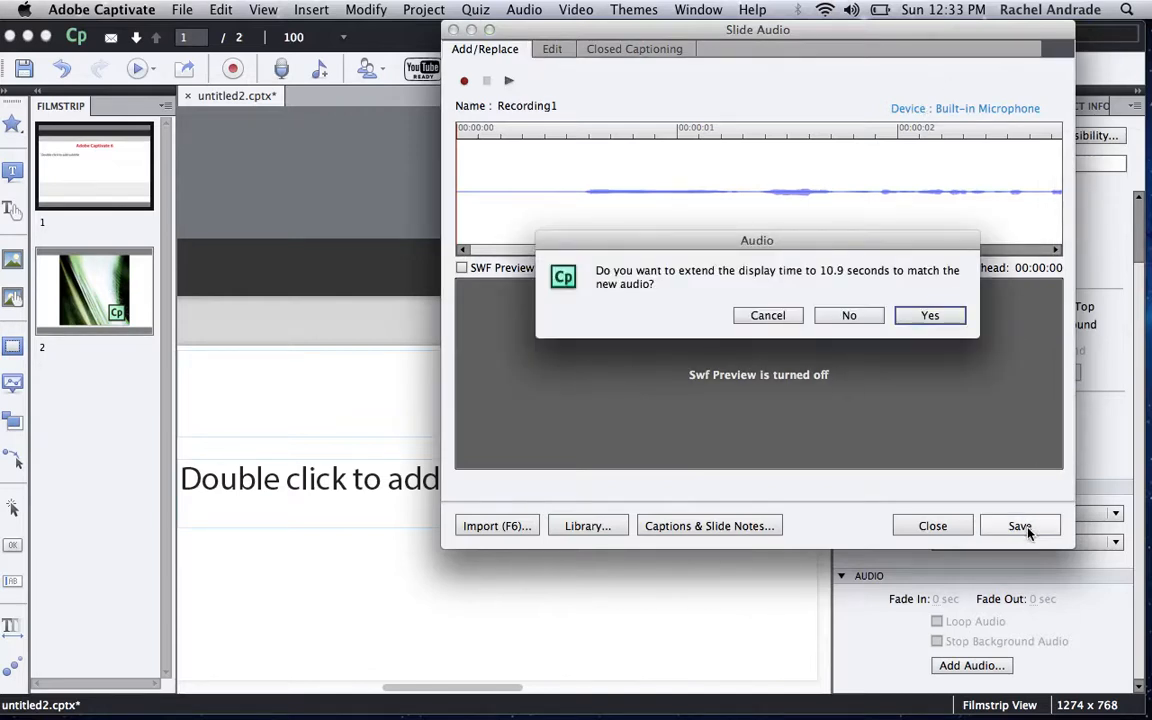
pyautogui.click(932, 315)
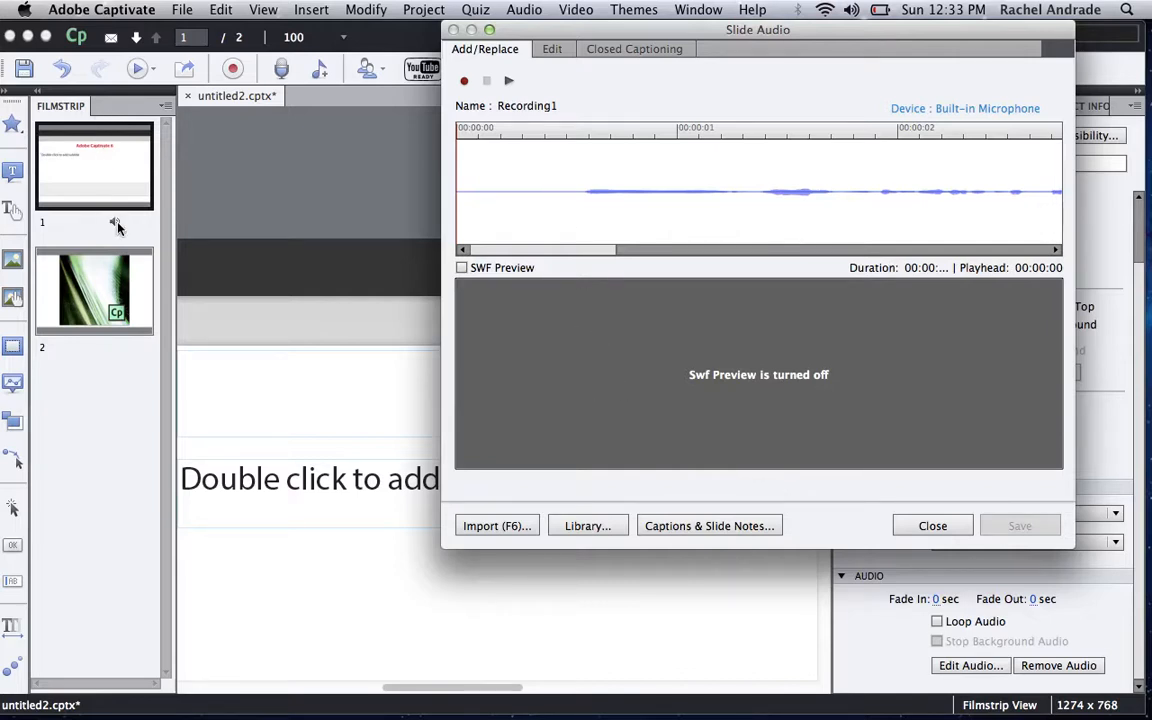
# - Close the slide audio window and insert one graded Multiple Choice question slide after slide 1
pyautogui.click(928, 525)
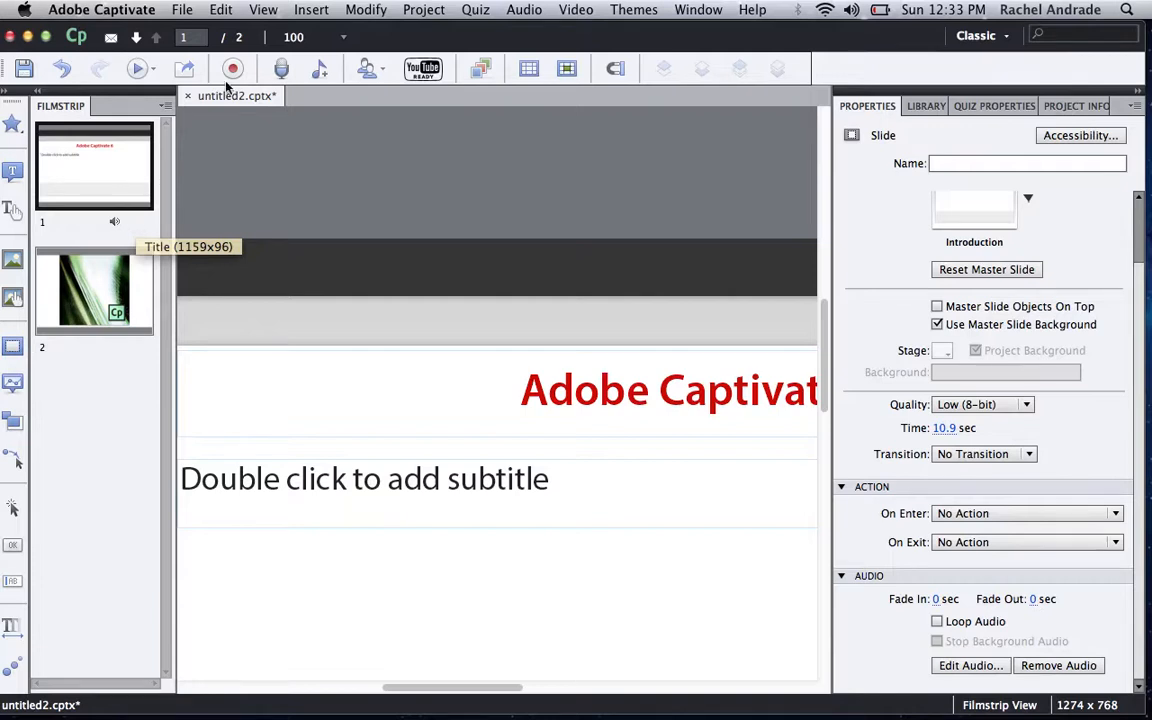
pyautogui.click(311, 10)
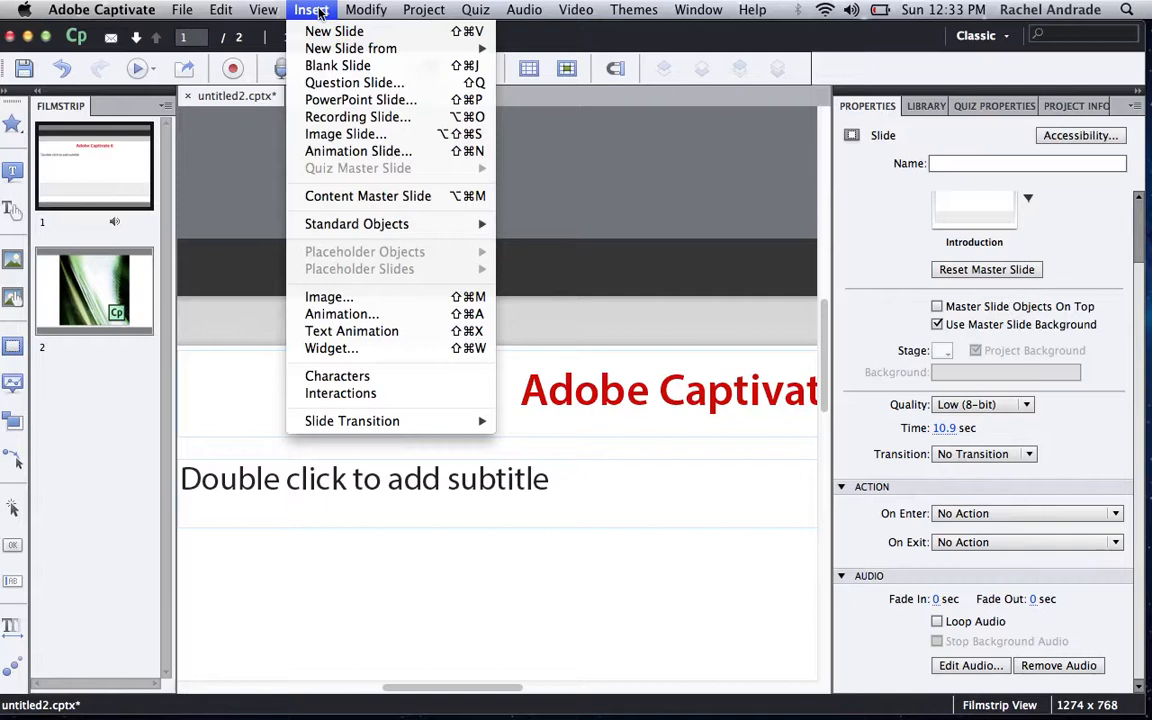
pyautogui.click(353, 83)
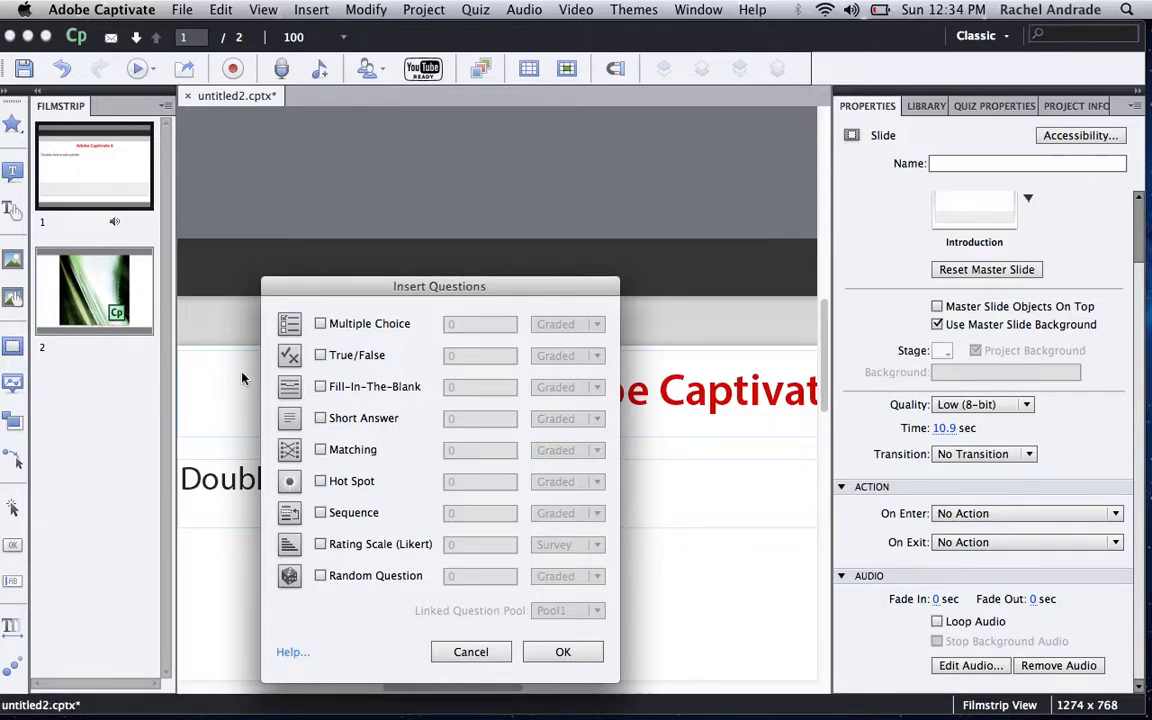
pyautogui.click(320, 322)
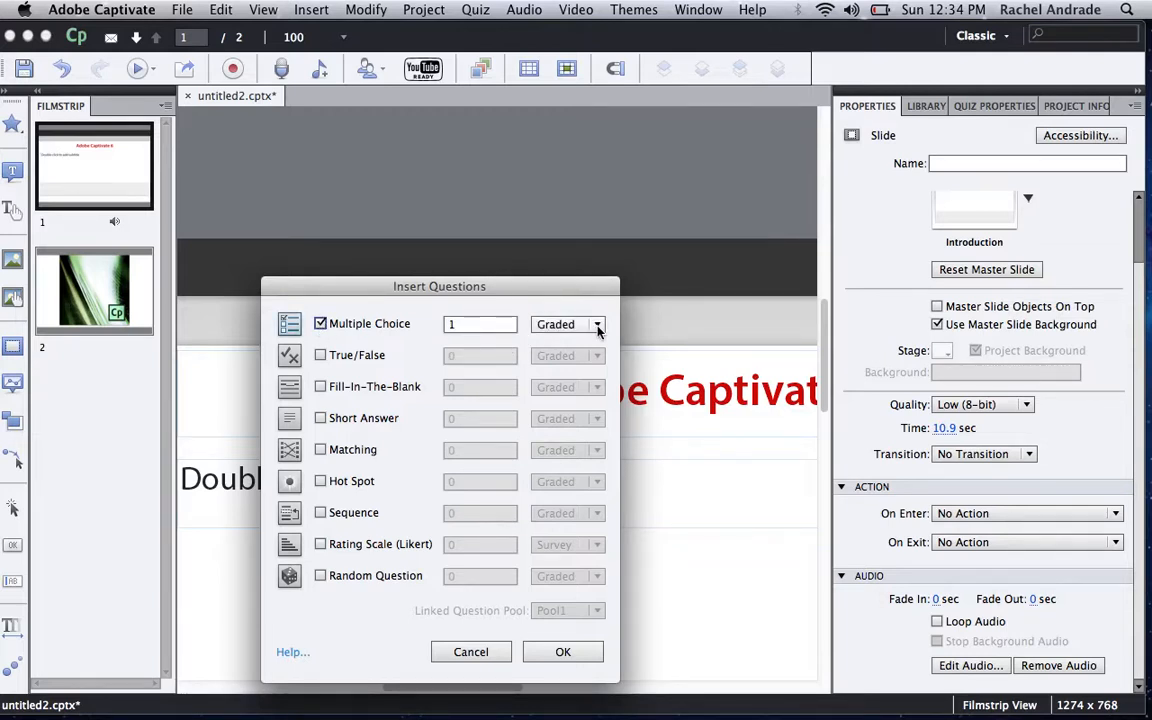
pyautogui.click(464, 325)
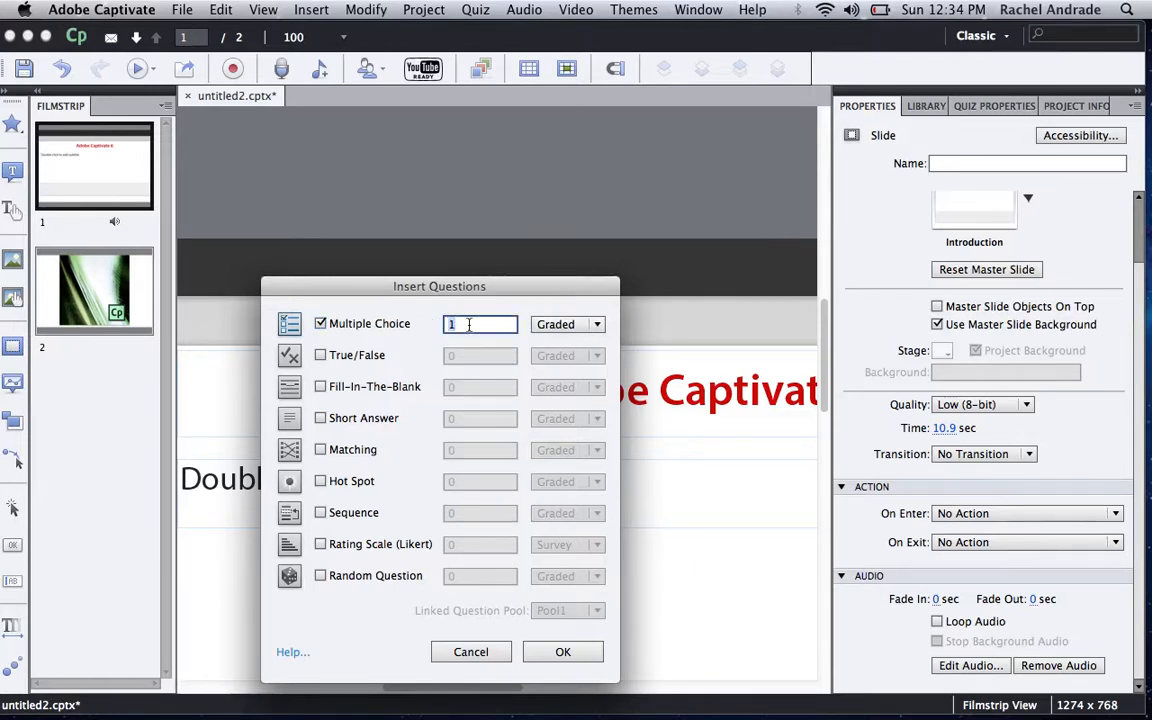
pyautogui.click(549, 652)
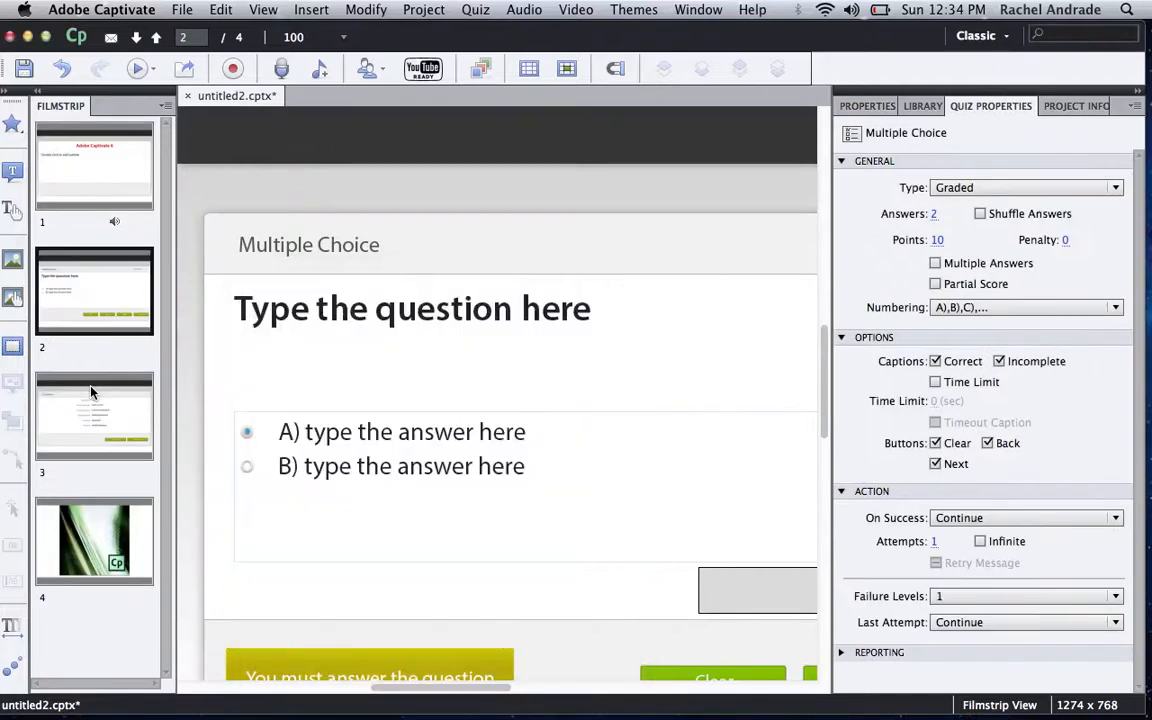
# - Move the image slide ahead of the multiple choice slide, making it slide 2, and return to the question slide
pyautogui.click(82, 505)
pyautogui.moveTo(82, 505); pyautogui.dragTo(81, 249)
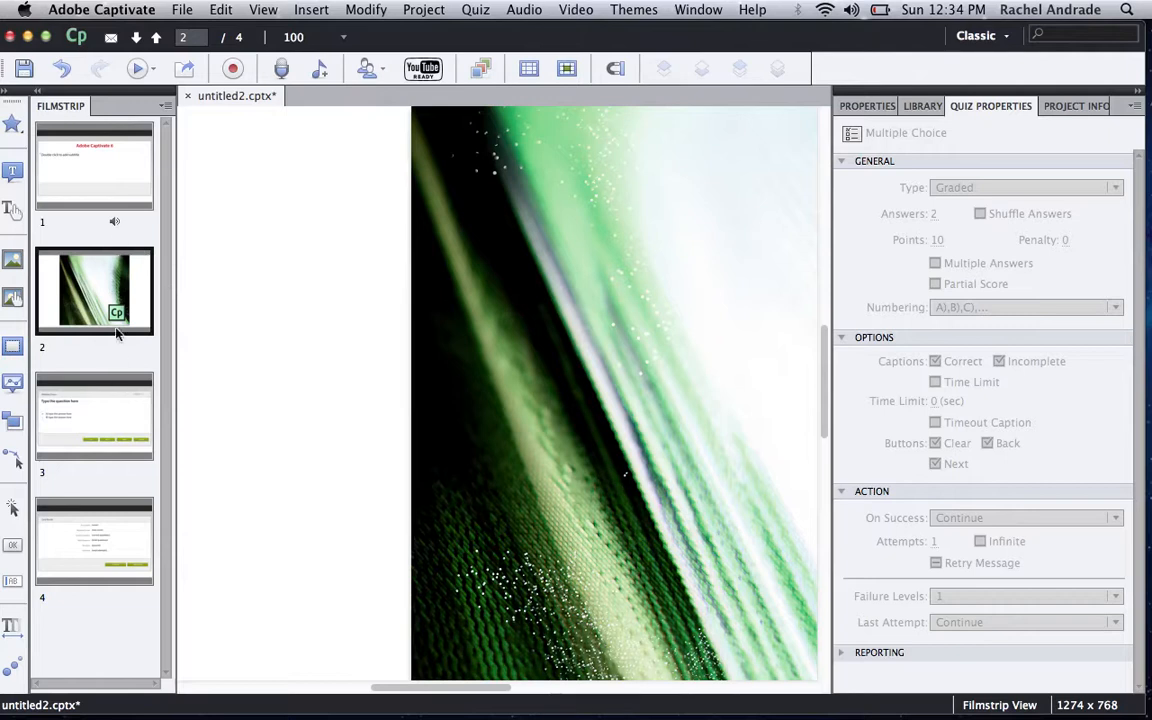
pyautogui.click(111, 435)
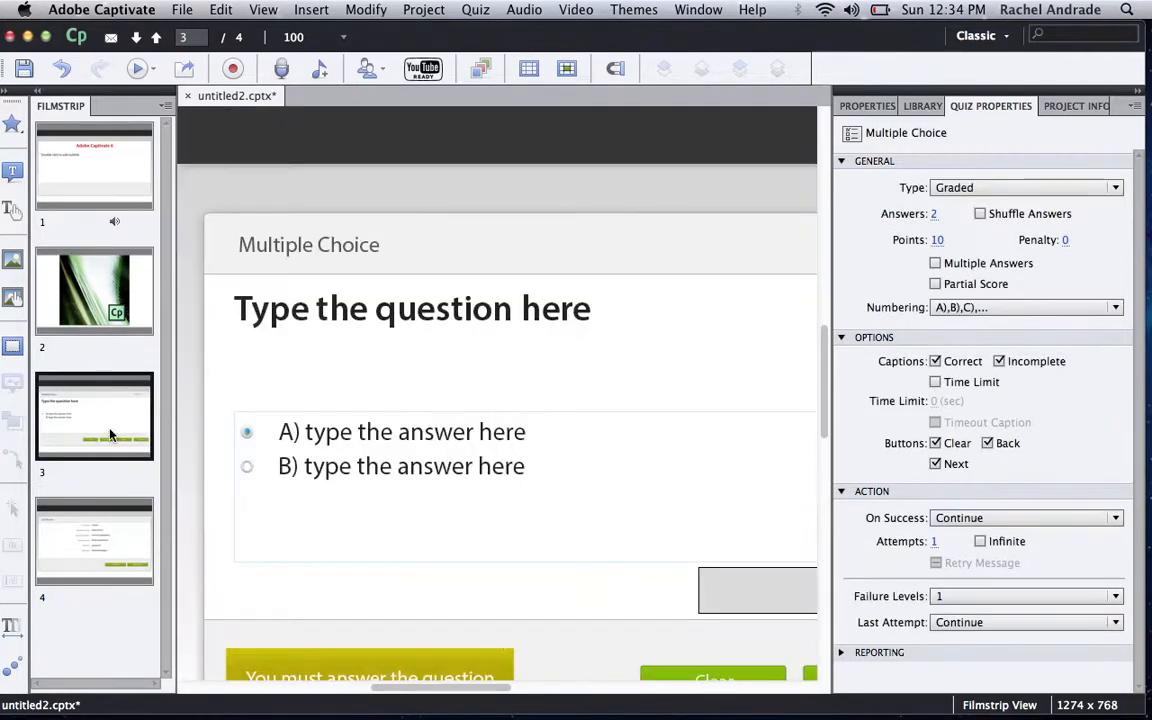
# - Replace the question placeholder on slide 3 with "Which slide has audio attached to it?"
pyautogui.click(506, 322)
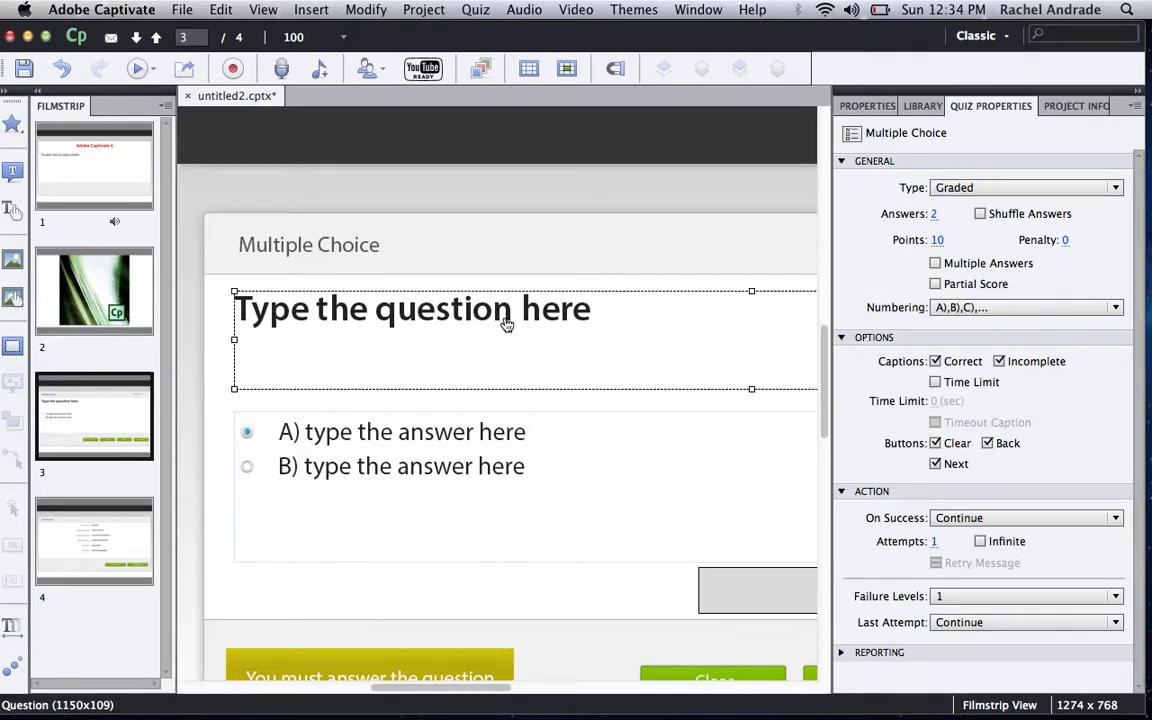
pyautogui.doubleClick(589, 318)
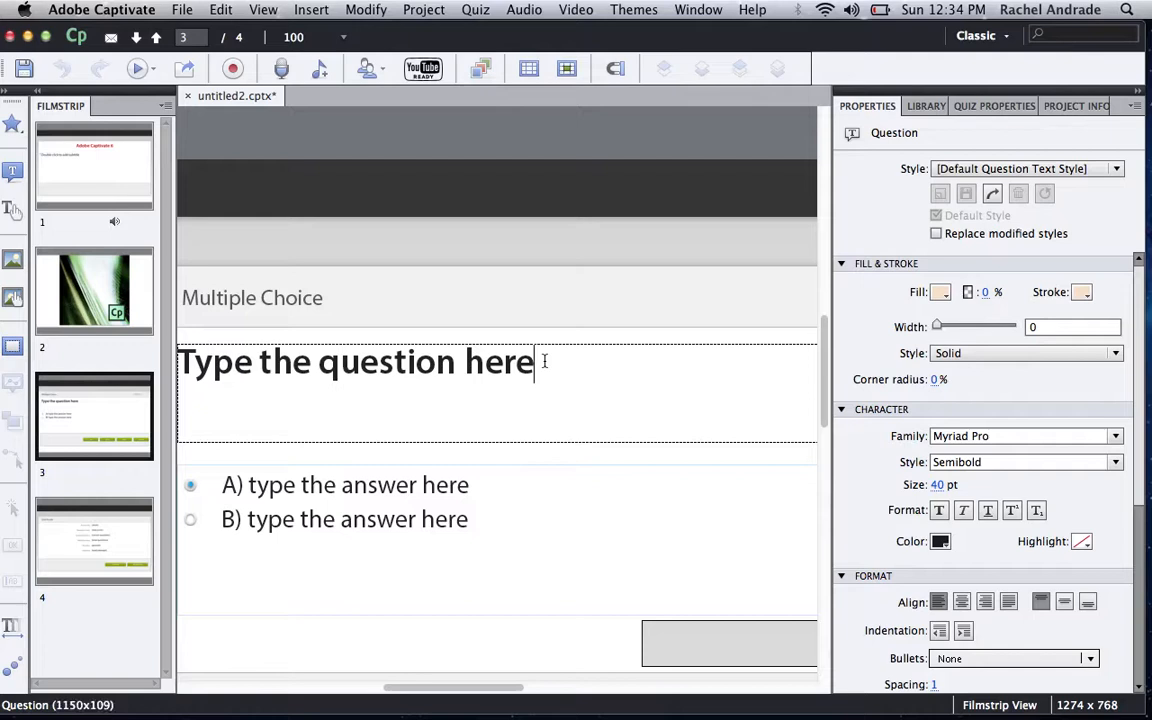
pyautogui.press('BackSpace')
pyautogui.press('BackSpace')
pyautogui.press('BackSpace')
pyautogui.press('BackSpace')
pyautogui.press('BackSpace')
pyautogui.press('BackSpace')
pyautogui.press('BackSpace')
pyautogui.press('BackSpace')
pyautogui.press('BackSpace')
pyautogui.press('BackSpace')
pyautogui.press('BackSpace')
pyautogui.press('BackSpace')
pyautogui.press('BackSpace')
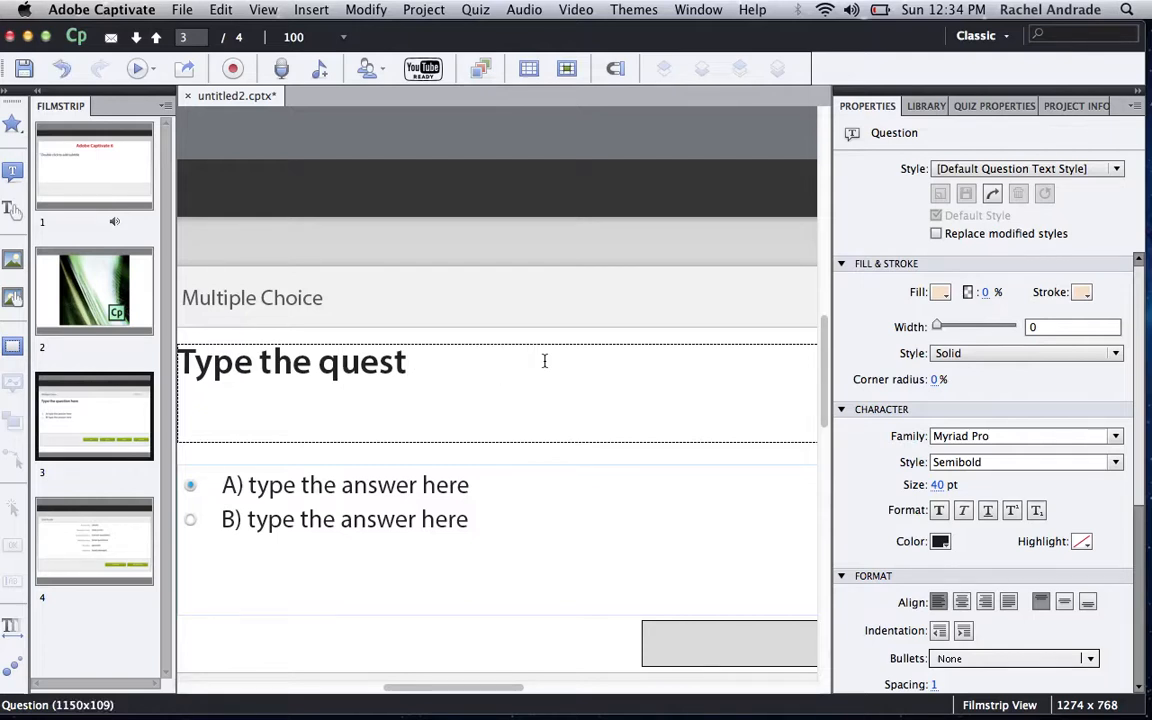
pyautogui.press('BackSpace')
pyautogui.press('BackSpace')
pyautogui.press('BackSpace')
pyautogui.press('BackSpace')
pyautogui.press('BackSpace')
pyautogui.press('BackSpace')
pyautogui.press('BackSpace')
pyautogui.press('BackSpace')
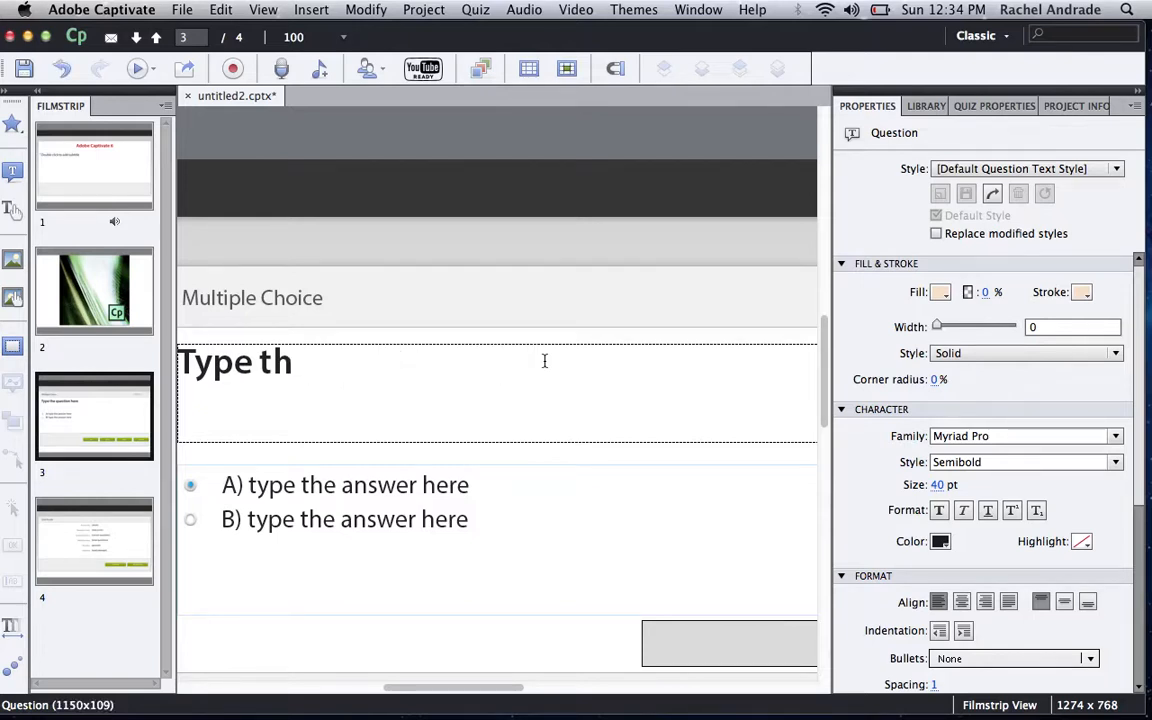
pyautogui.press('BackSpace')
pyautogui.write('Whic')
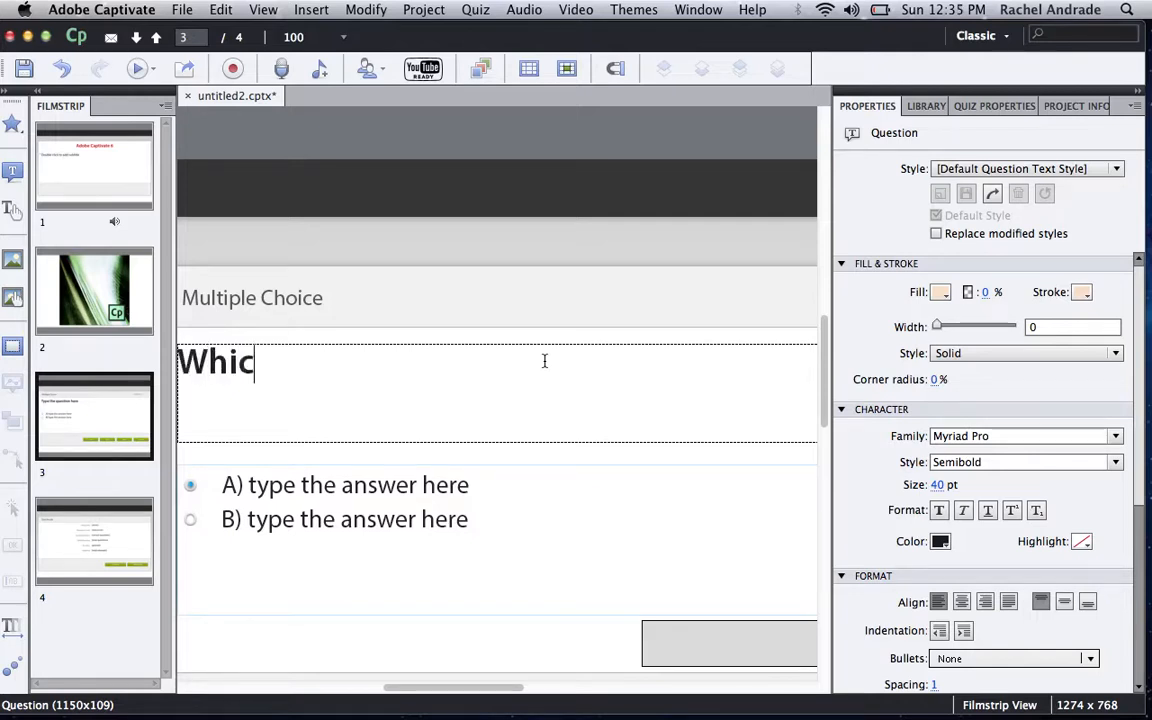
pyautogui.write('h slide has')
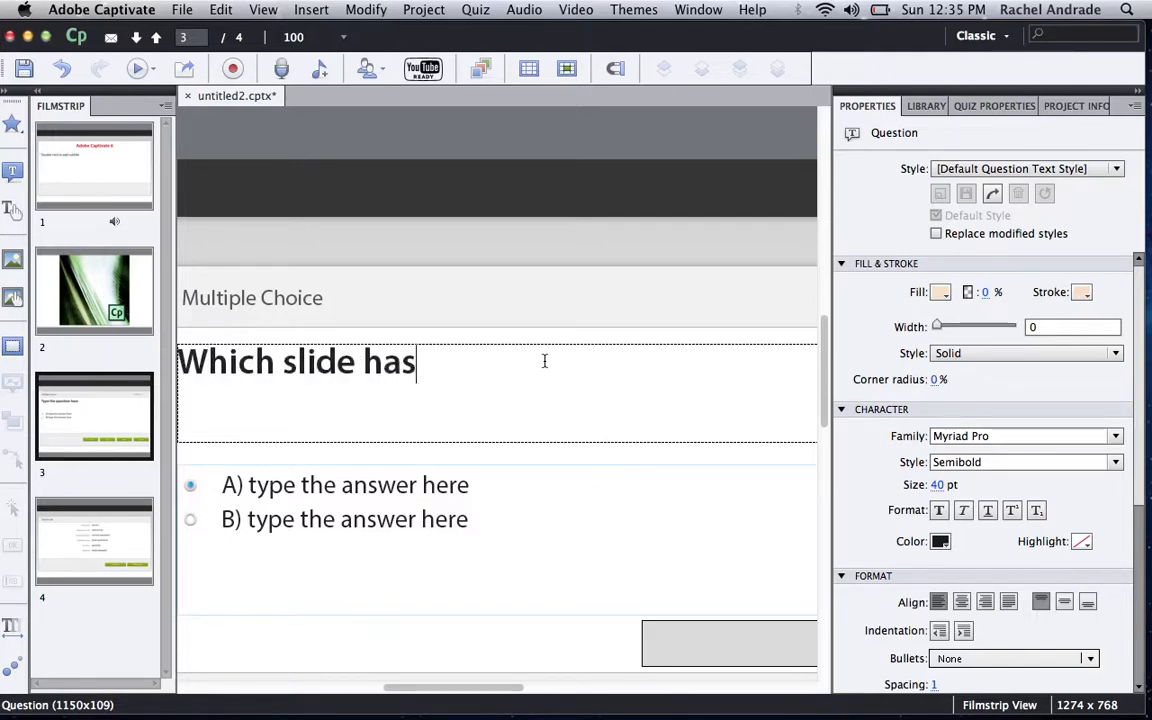
pyautogui.write(' audio at')
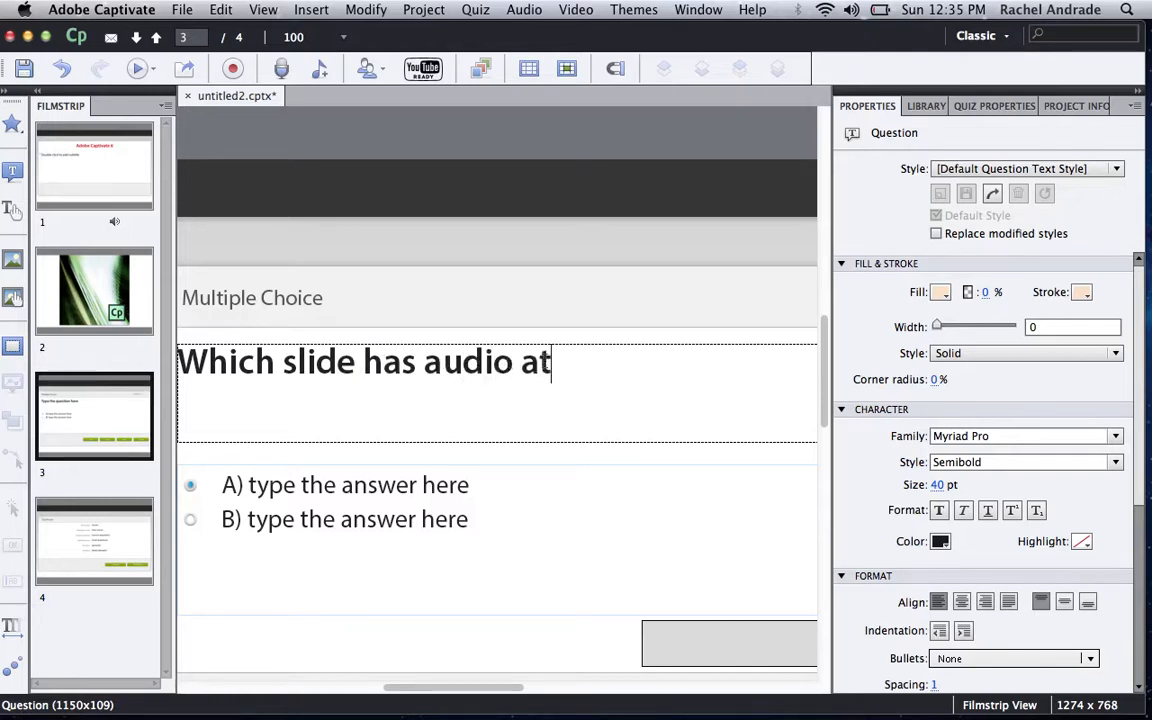
pyautogui.write('tached to it?')
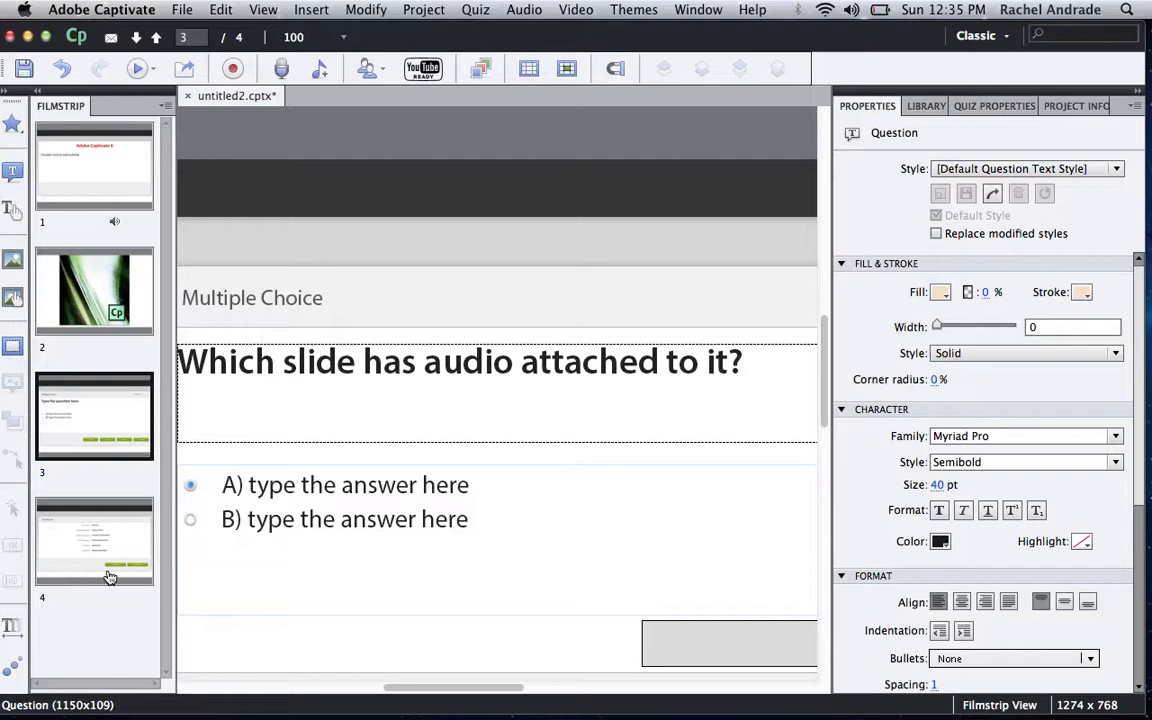
# - Replace the placeholder text of answer A with "Slide 1"
pyautogui.click(404, 489)
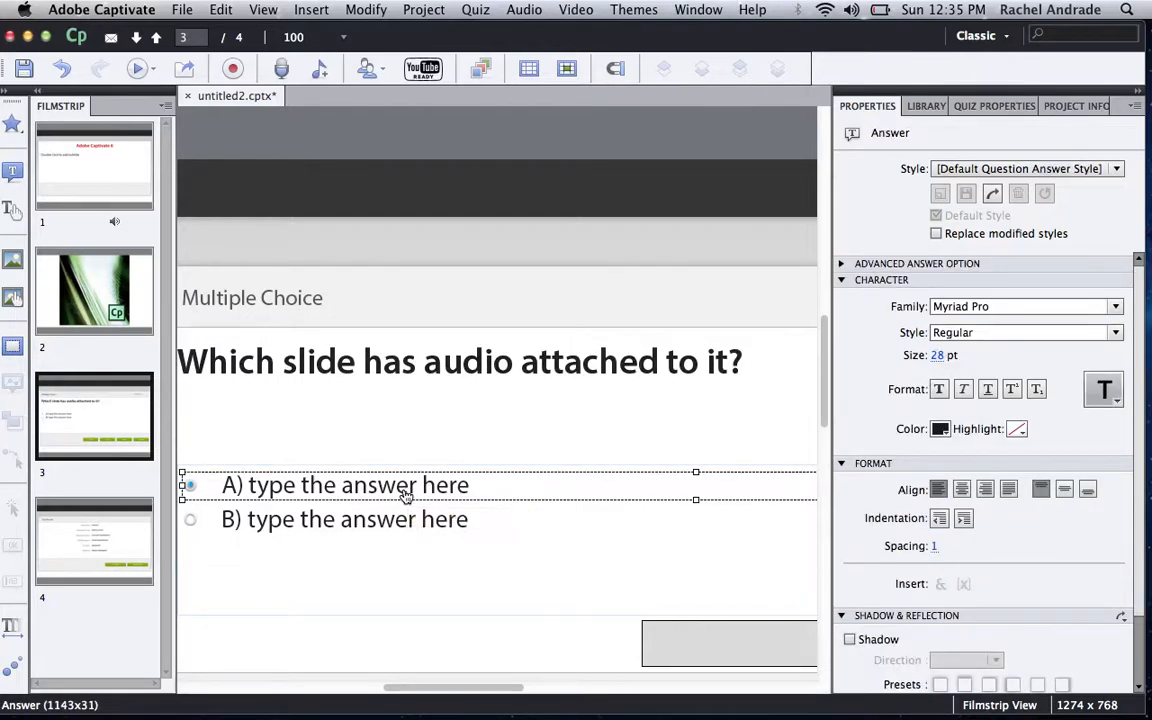
pyautogui.doubleClick(469, 486)
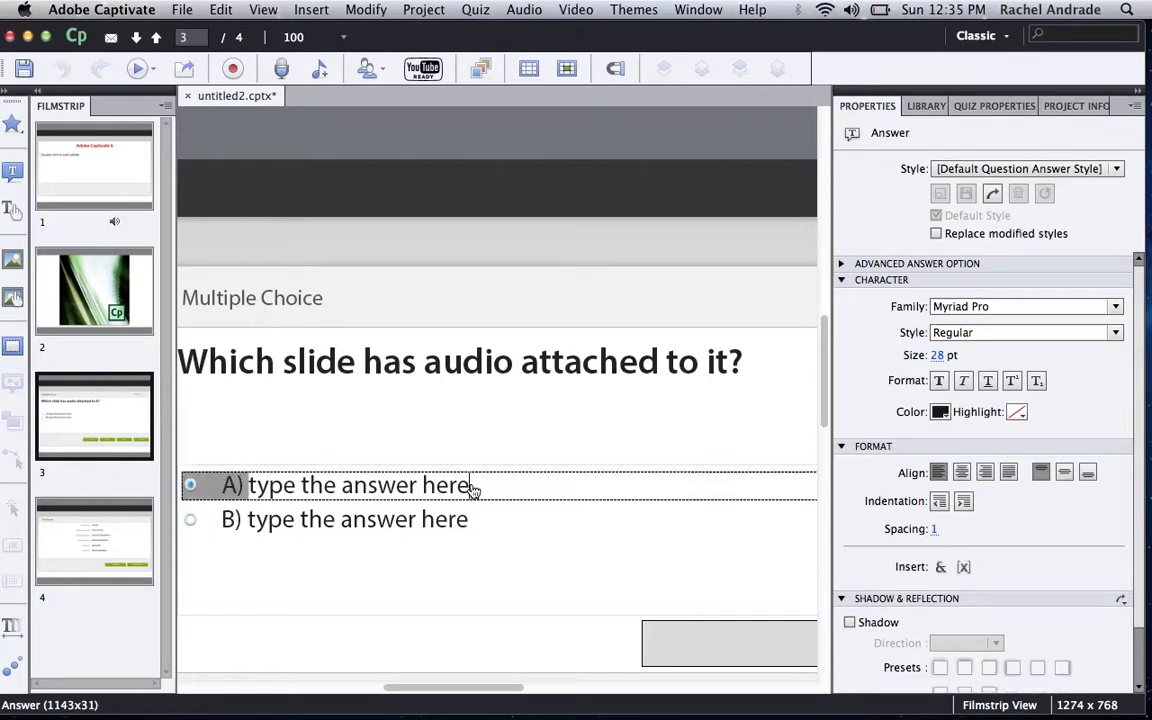
pyautogui.press('BackSpace')
pyautogui.press('BackSpace')
pyautogui.press('BackSpace')
pyautogui.press('BackSpace')
pyautogui.press('BackSpace')
pyautogui.press('BackSpace')
pyautogui.press('BackSpace')
pyautogui.press('BackSpace')
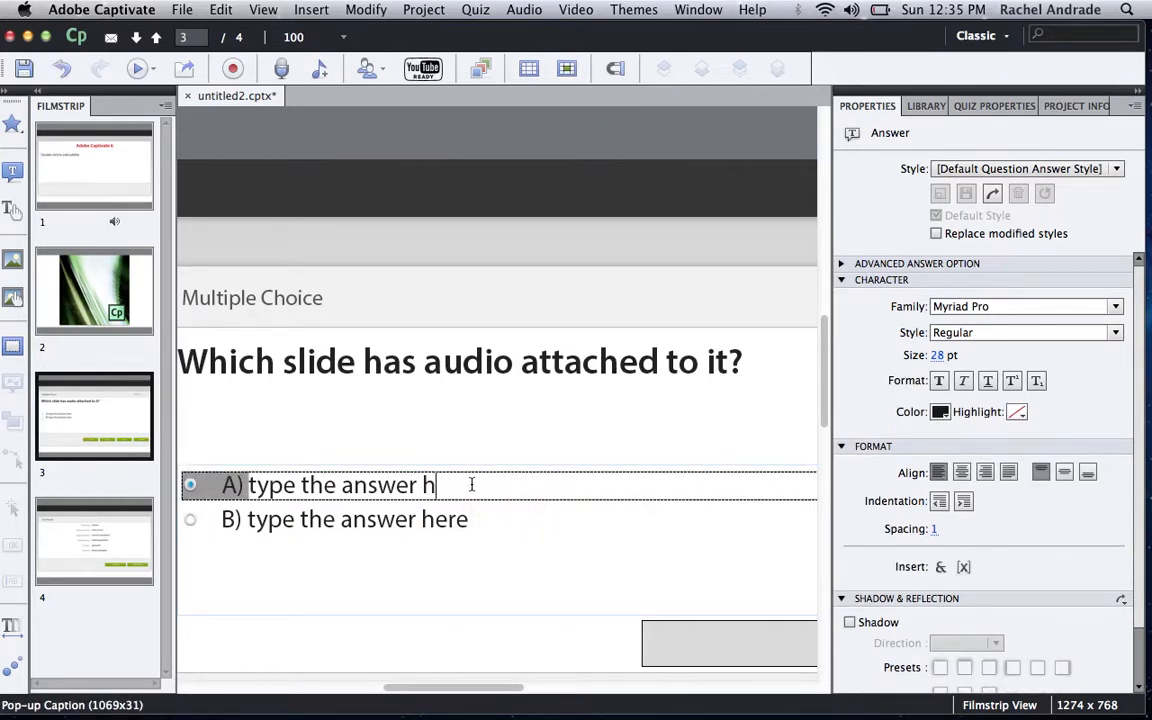
pyautogui.press('BackSpace')
pyautogui.press('BackSpace')
pyautogui.press('BackSpace')
pyautogui.press('BackSpace')
pyautogui.press('BackSpace')
pyautogui.press('BackSpace')
pyautogui.press('BackSpace')
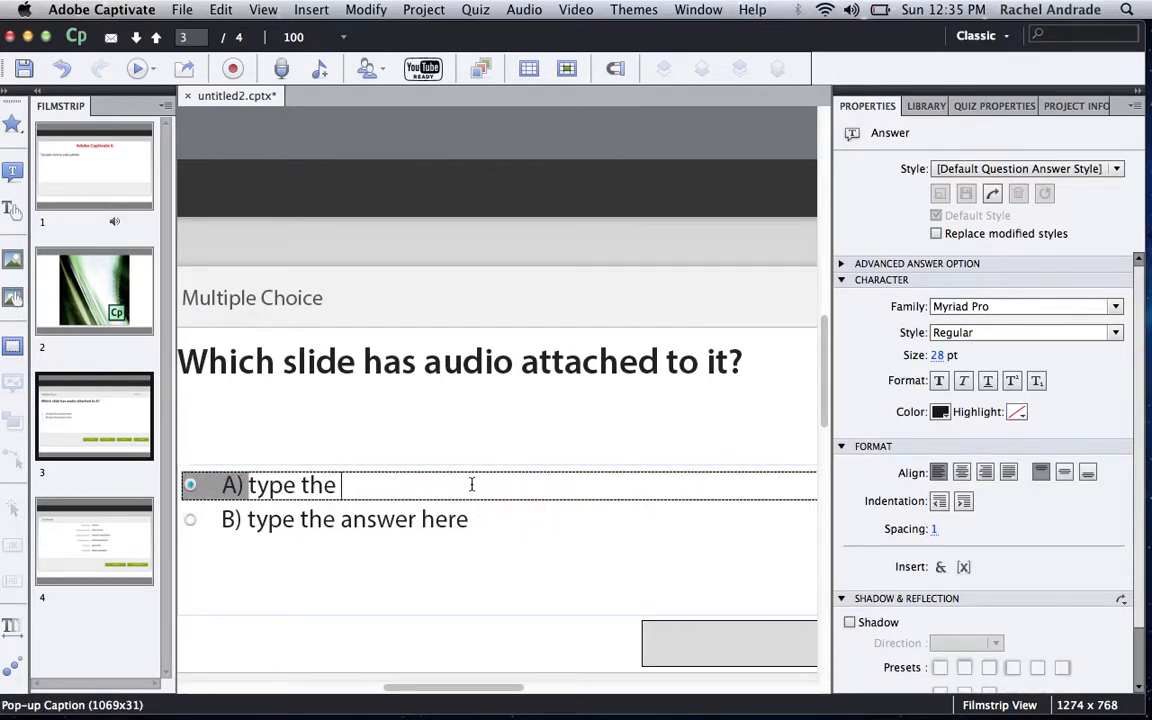
pyautogui.press('BackSpace')
pyautogui.press('BackSpace')
pyautogui.press('BackSpace')
pyautogui.press('BackSpace')
pyautogui.press('BackSpace')
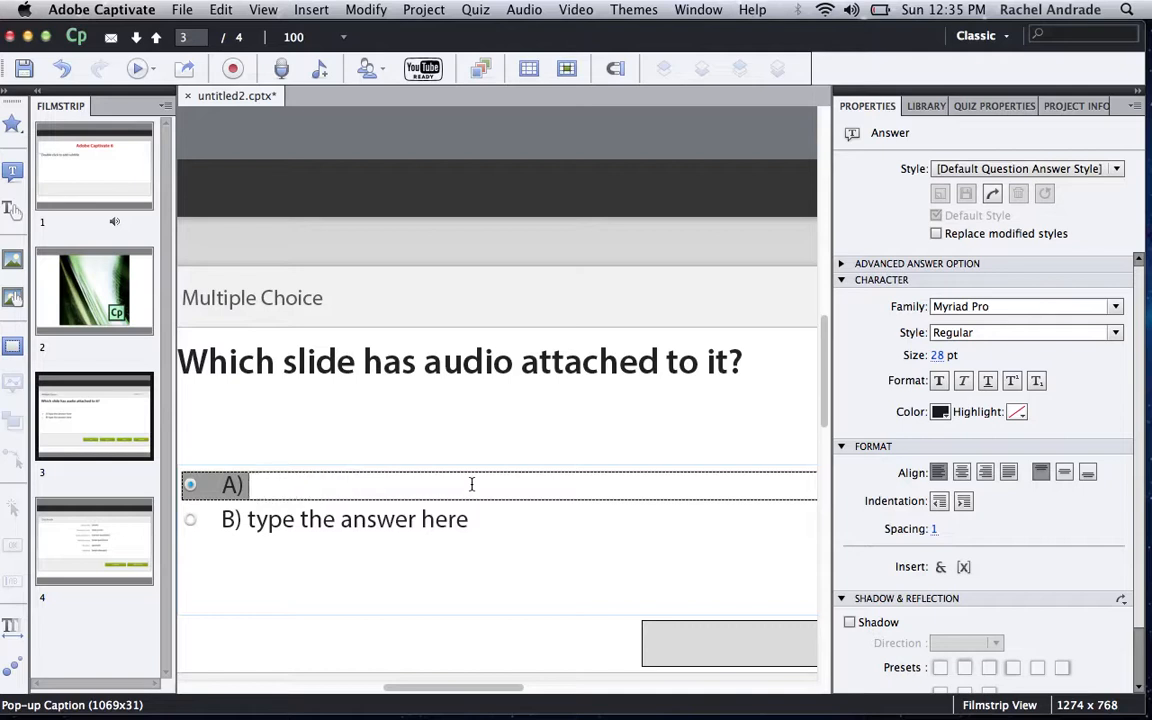
pyautogui.write('Slide 1')
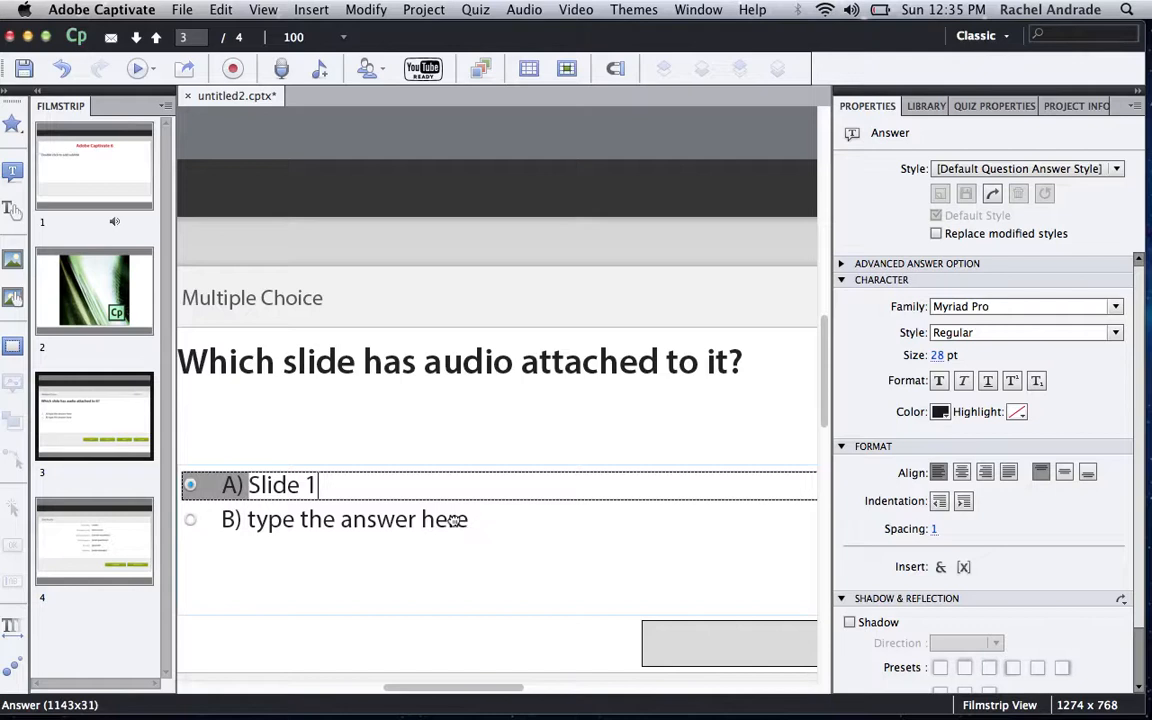
# - Replace the placeholder text of answer B with "Slide 2"
pyautogui.click(455, 520)
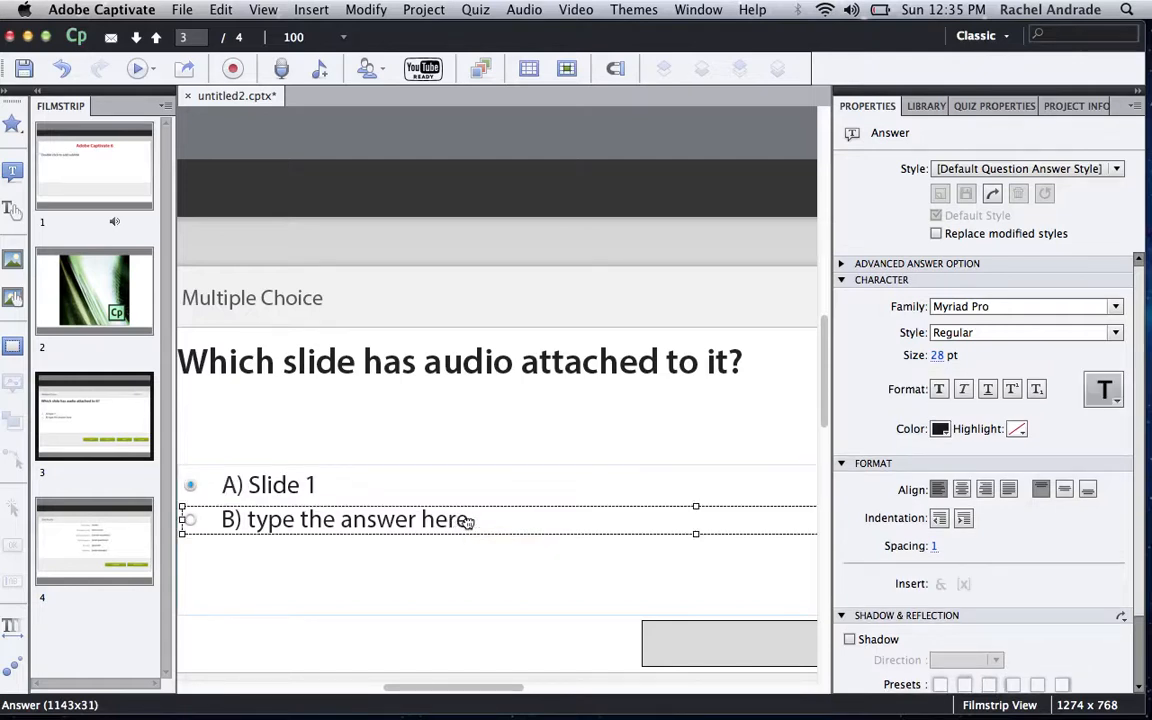
pyautogui.moveTo(463, 521); pyautogui.dragTo(246, 521)
pyautogui.write('Slide 2')
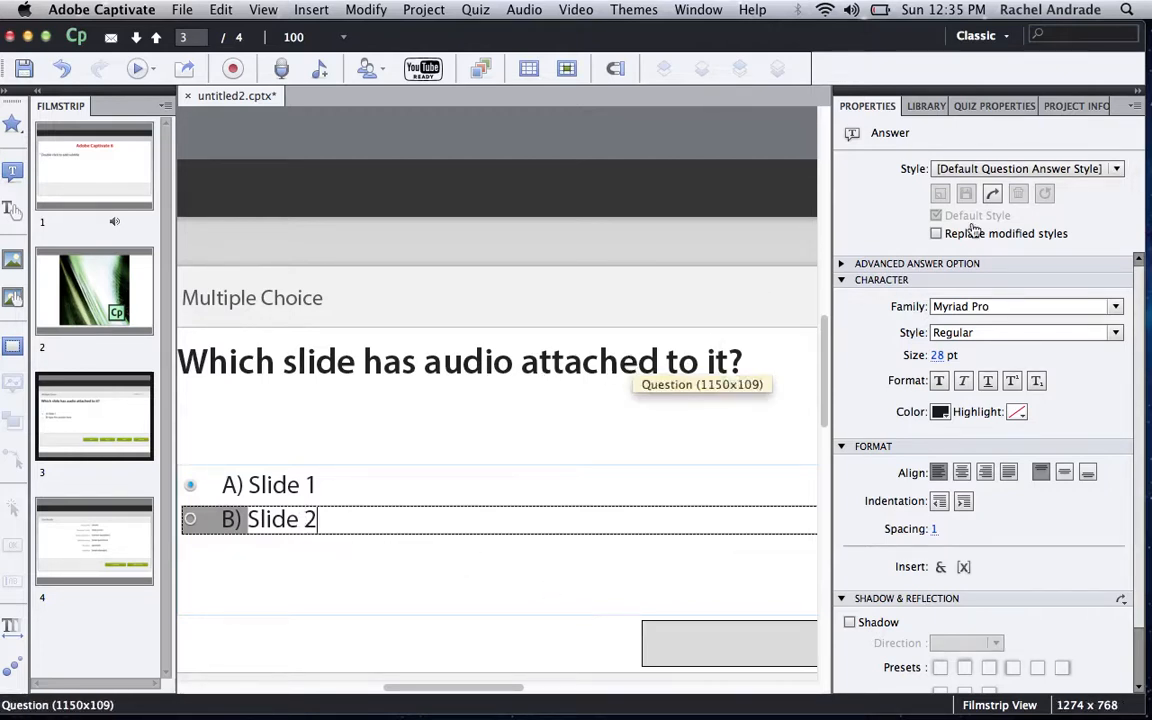
# - Change the question's answer numbering to the 1.,2.,3.,... format in its quiz properties
pyautogui.click(1115, 170)
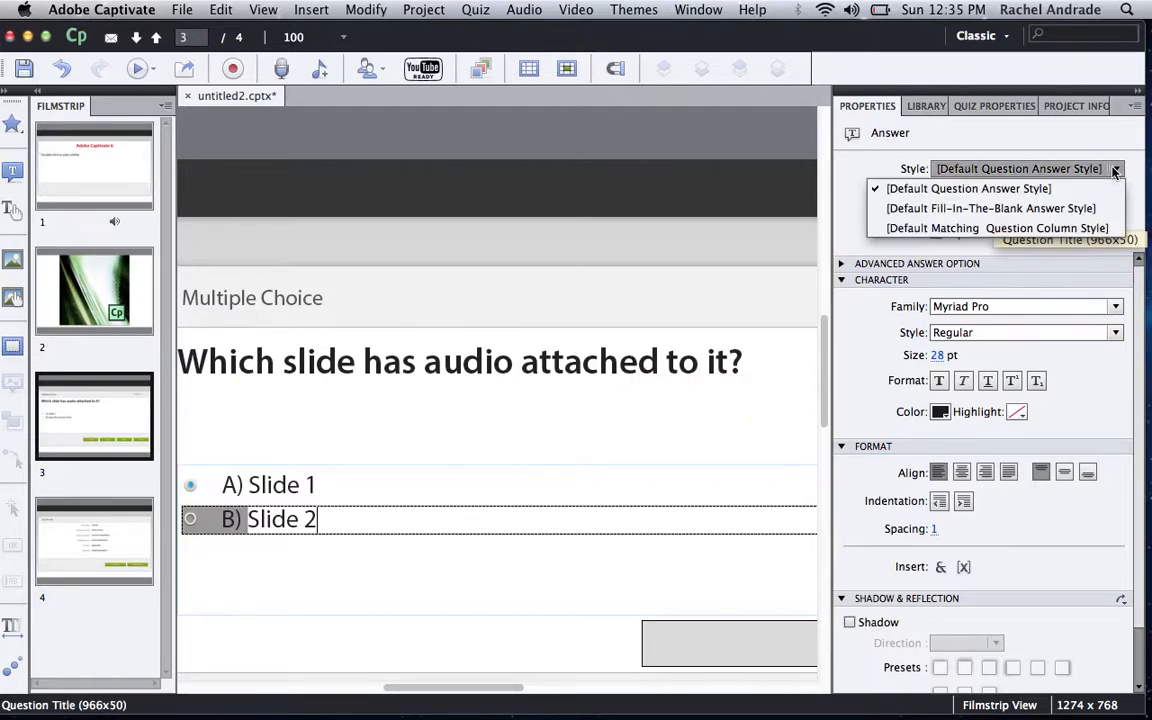
pyautogui.click(840, 205)
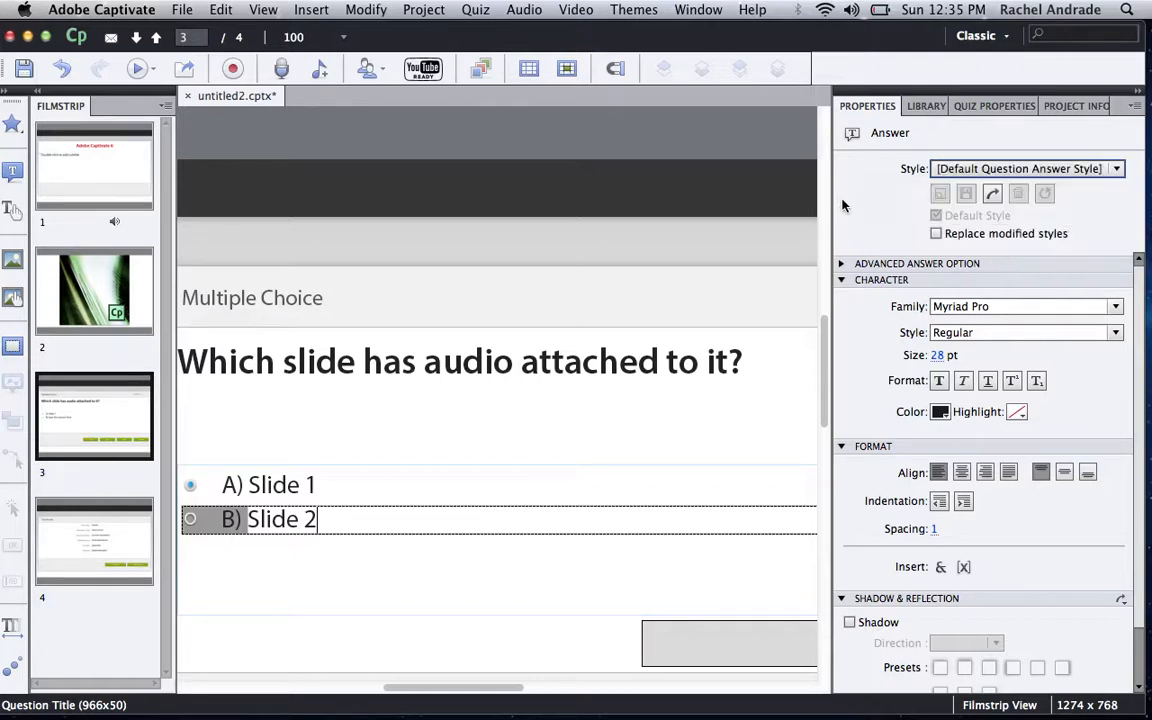
pyautogui.click(977, 107)
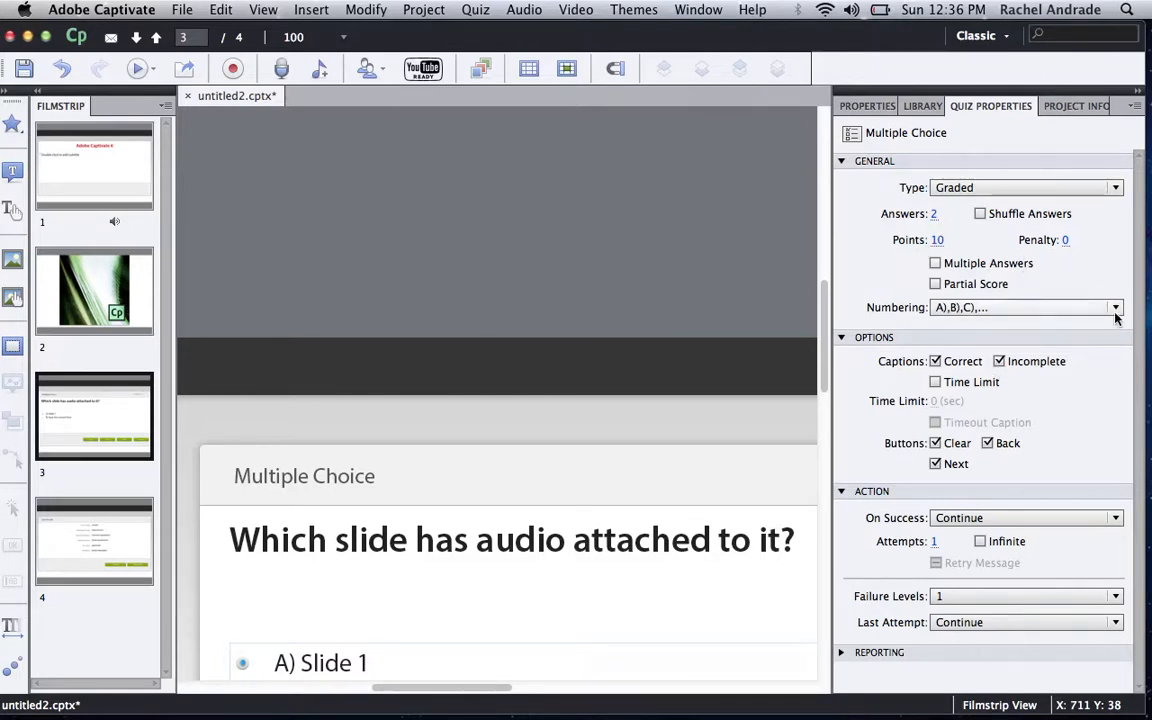
pyautogui.click(1066, 309)
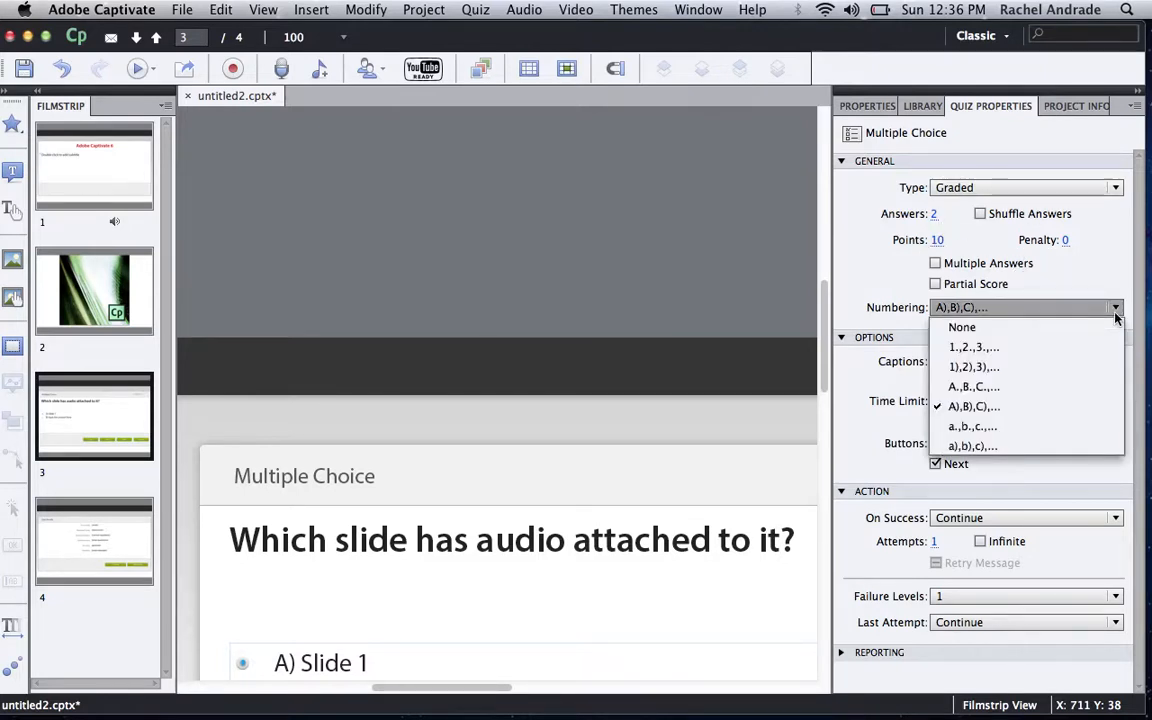
pyautogui.click(1034, 381)
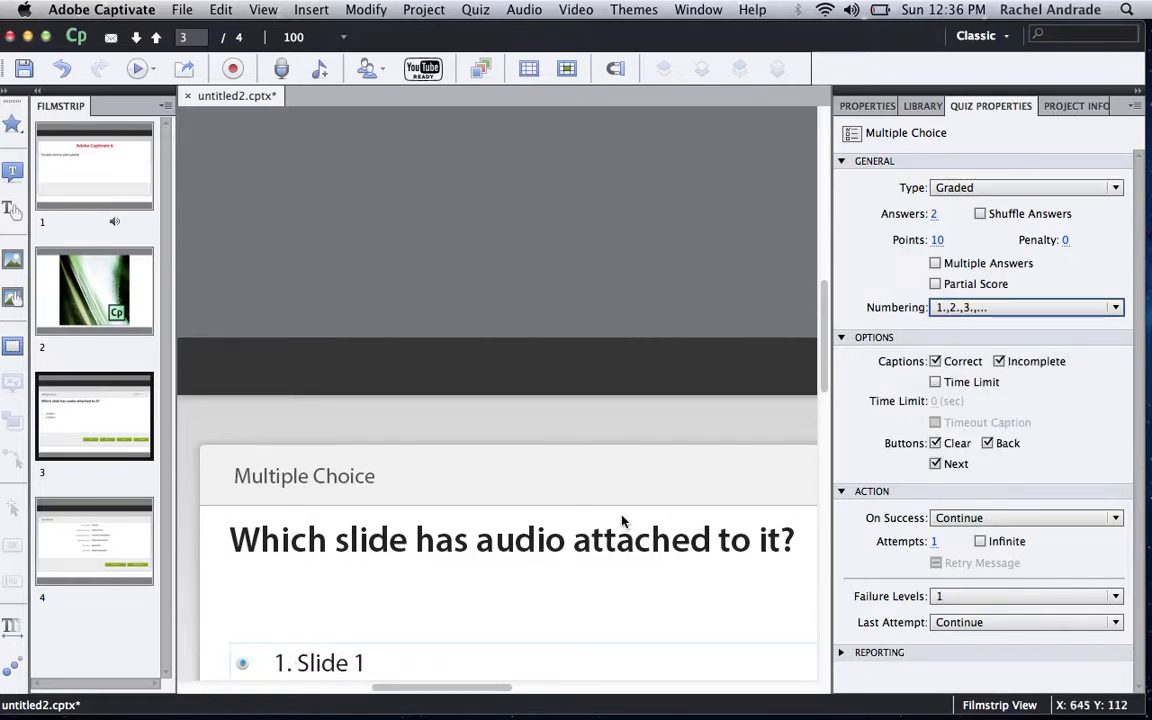
pyautogui.scroll(-5, 824, 340)
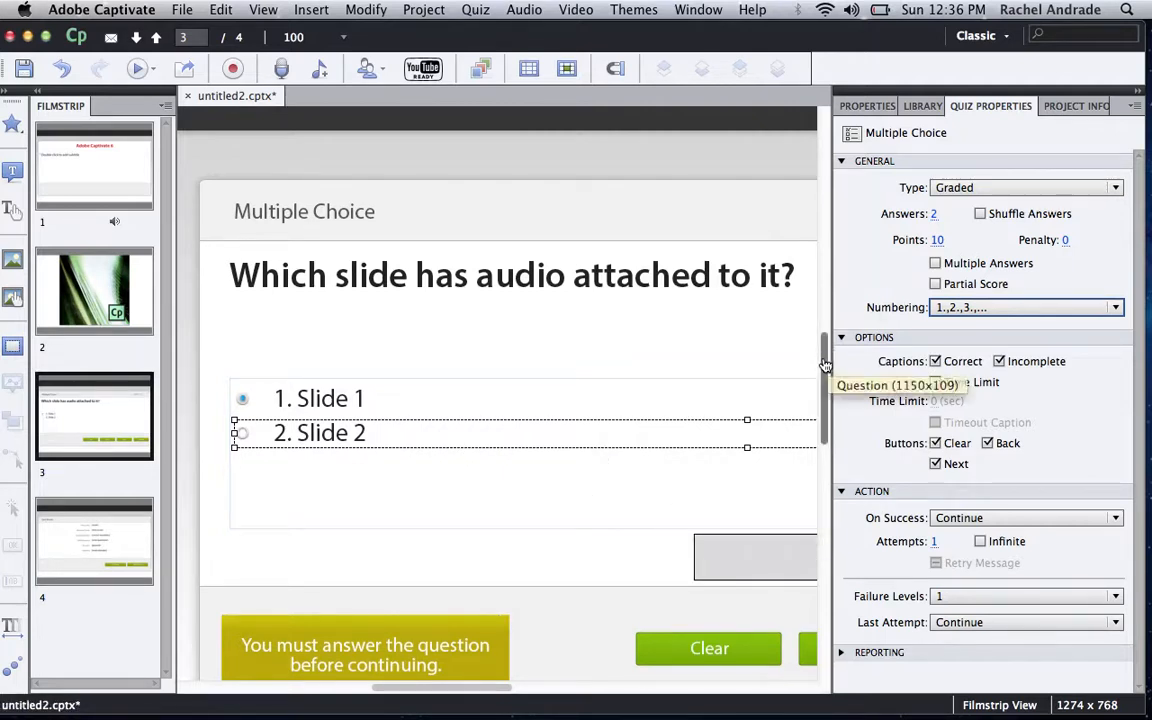
# - Review the Quiz Results slide and its display options against the question slide, ending on slide 3
pyautogui.click(87, 540)
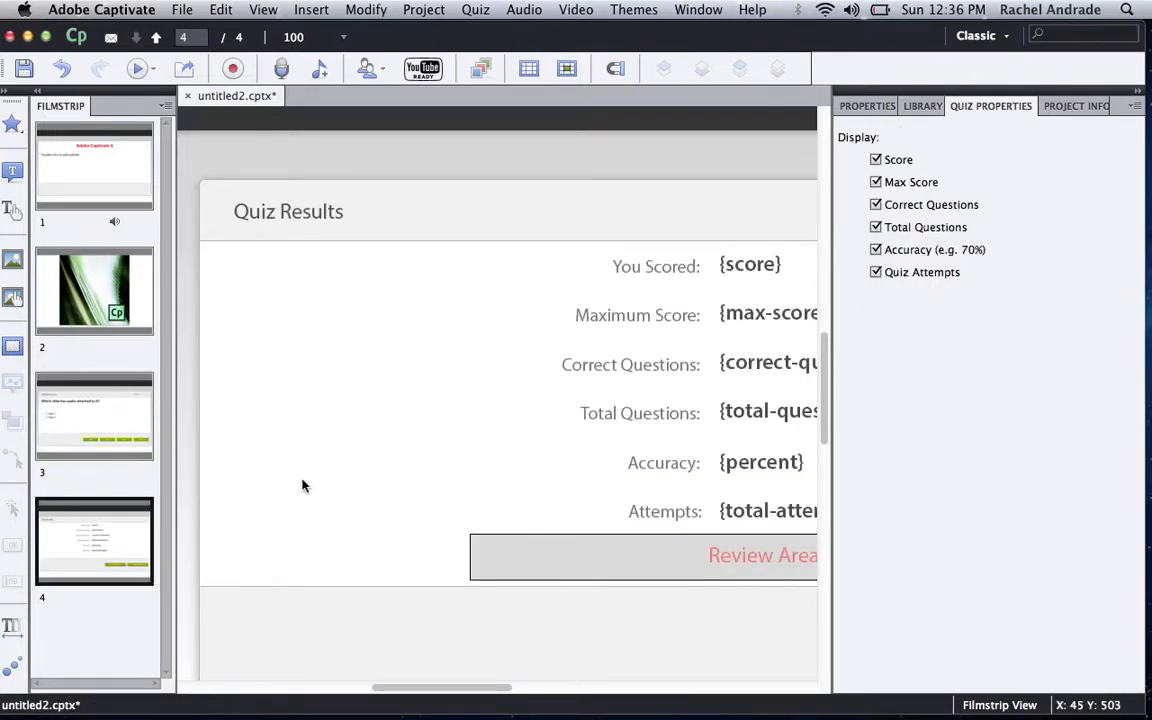
pyautogui.click(140, 404)
pyautogui.click(124, 517)
pyautogui.click(108, 398)
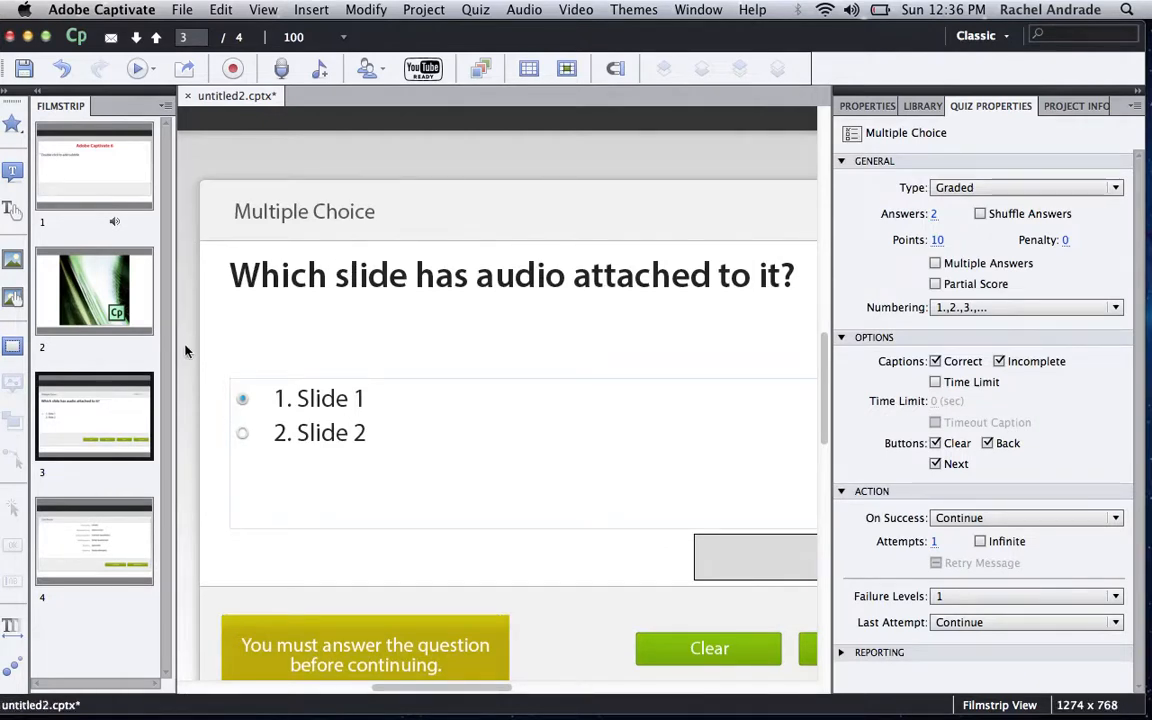
# - Preview the project from the multiple choice question slide
pyautogui.click(140, 68)
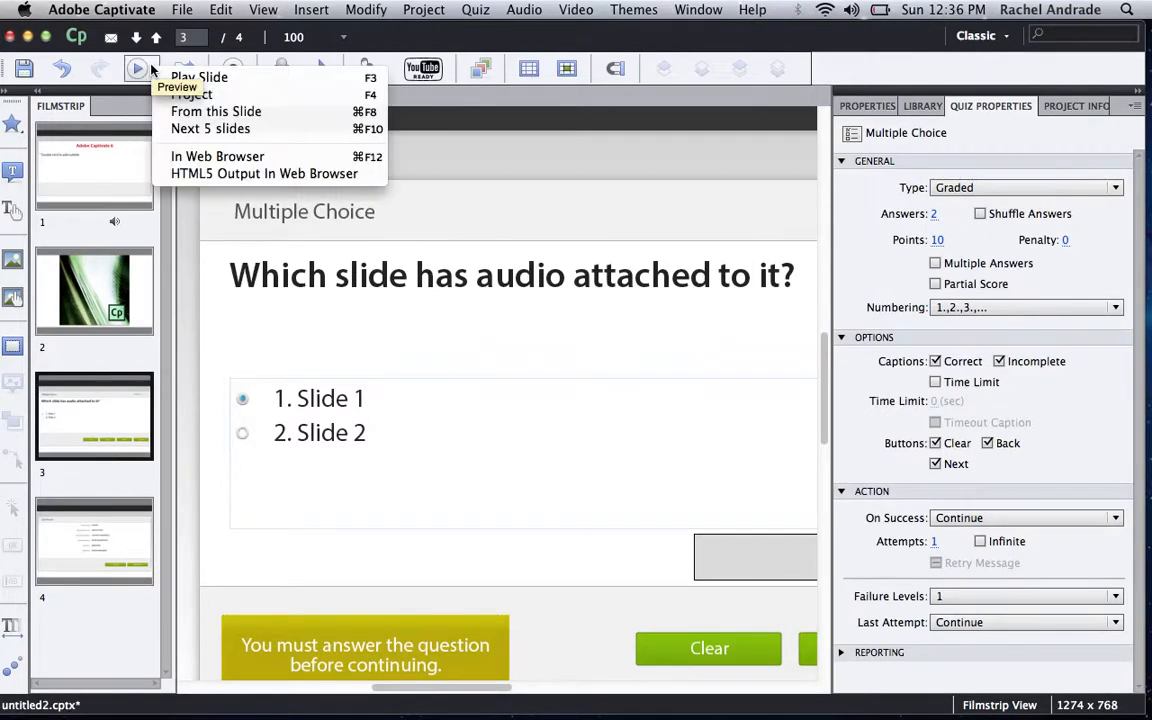
pyautogui.click(240, 78)
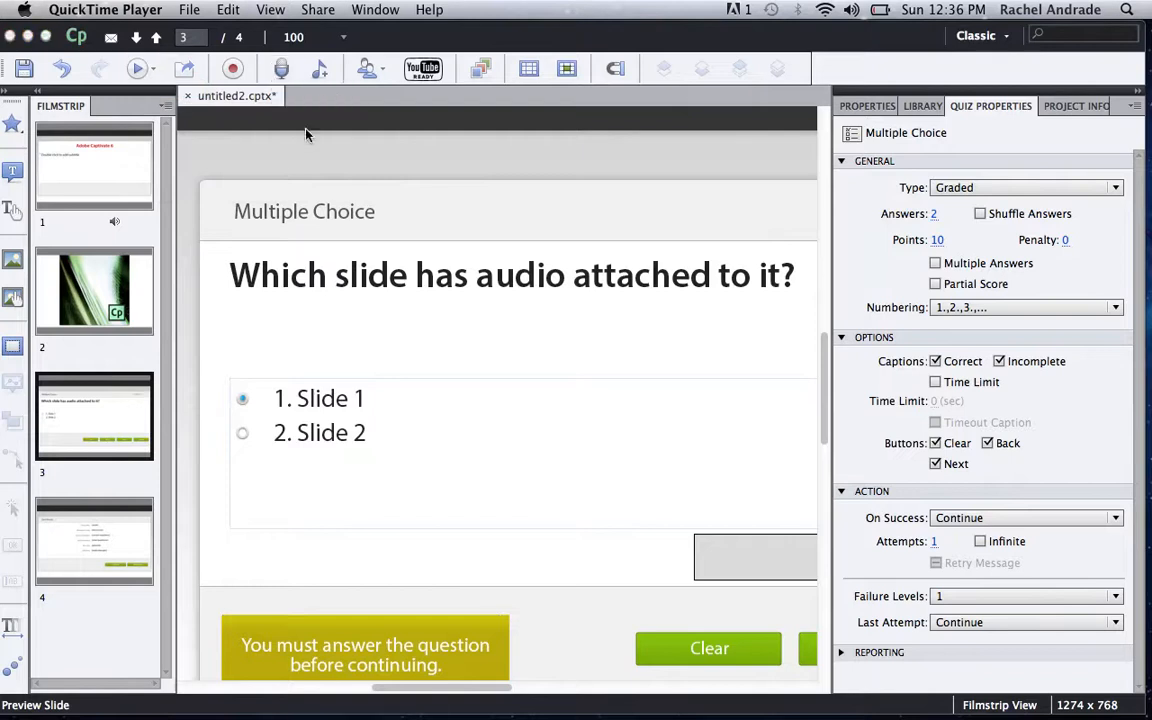
pyautogui.click(153, 72)
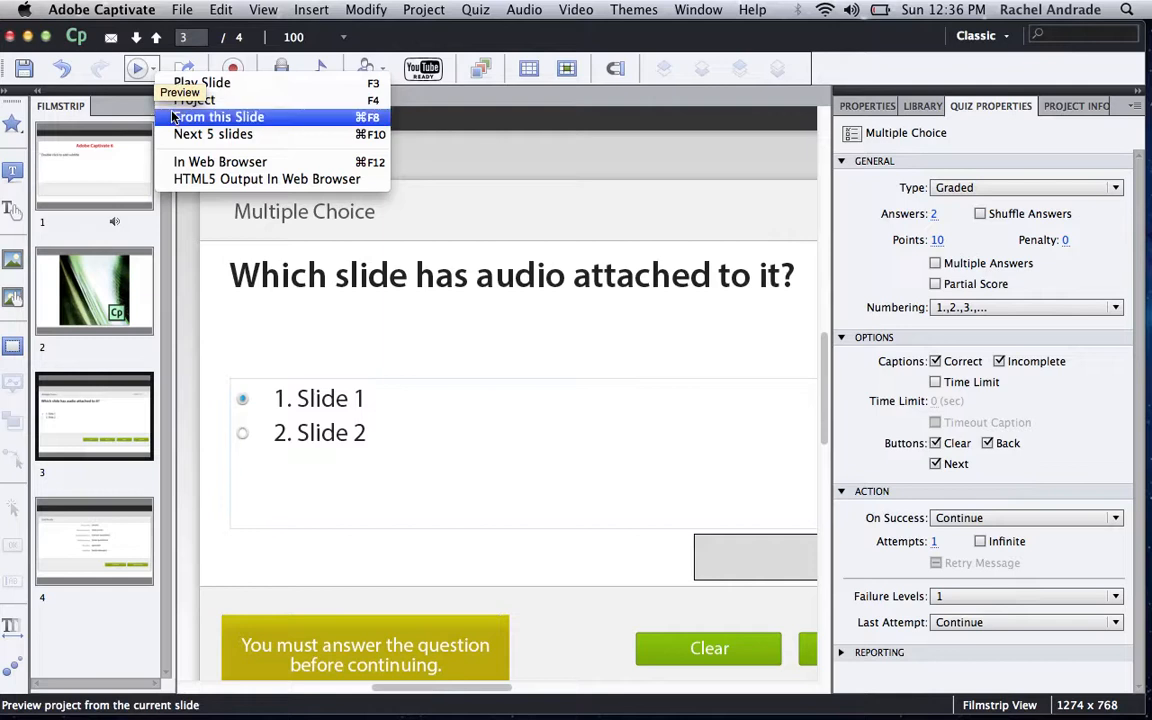
pyautogui.click(185, 117)
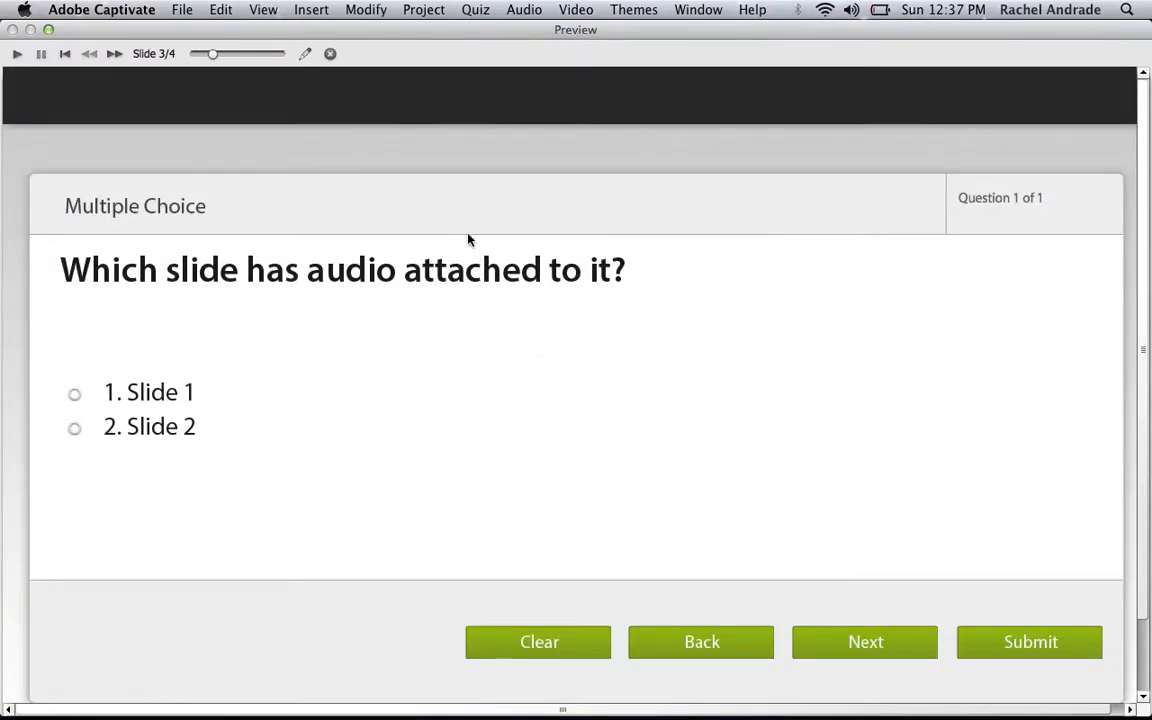
pyautogui.press('ctrl+super+Escape')
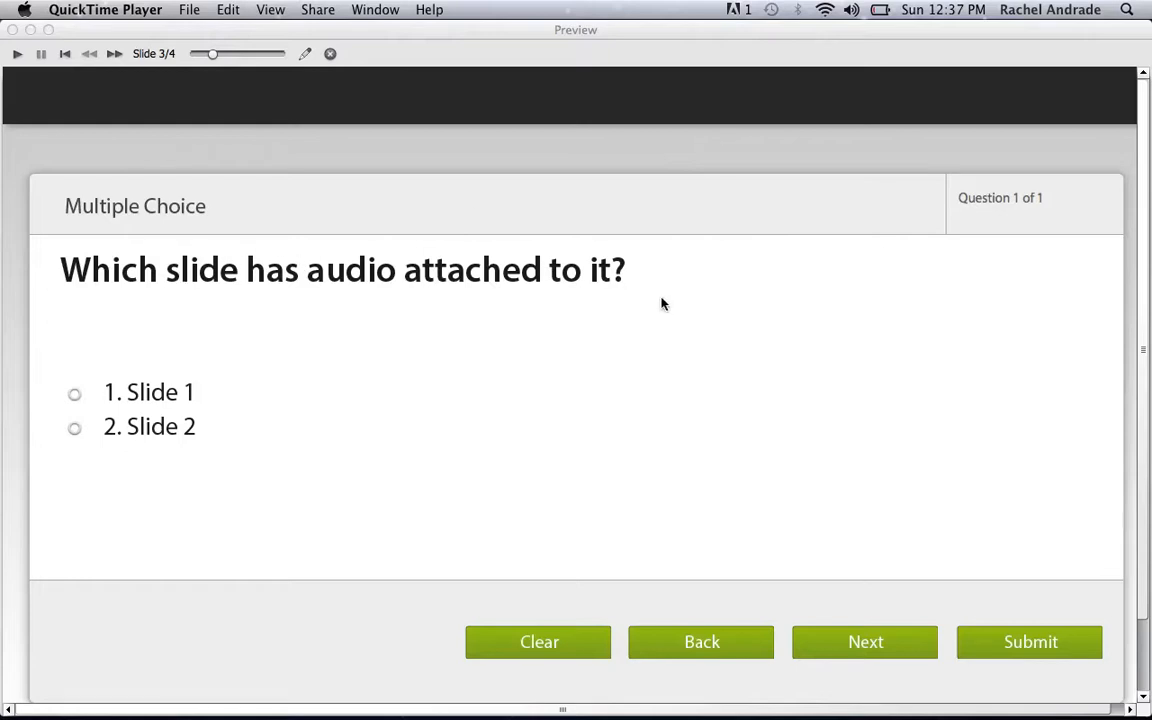
# - Test the quiz by submitting the answer "Slide 1", go on to the Quiz Results slide and close the preview
pyautogui.click(77, 400)
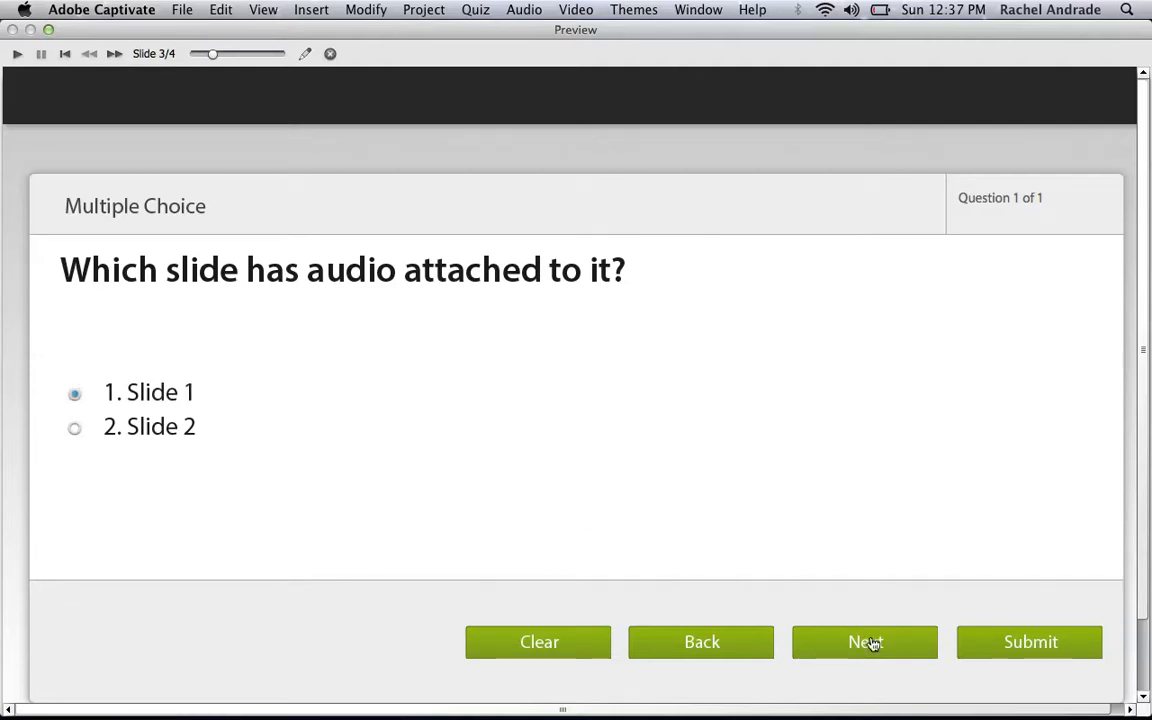
pyautogui.click(1025, 641)
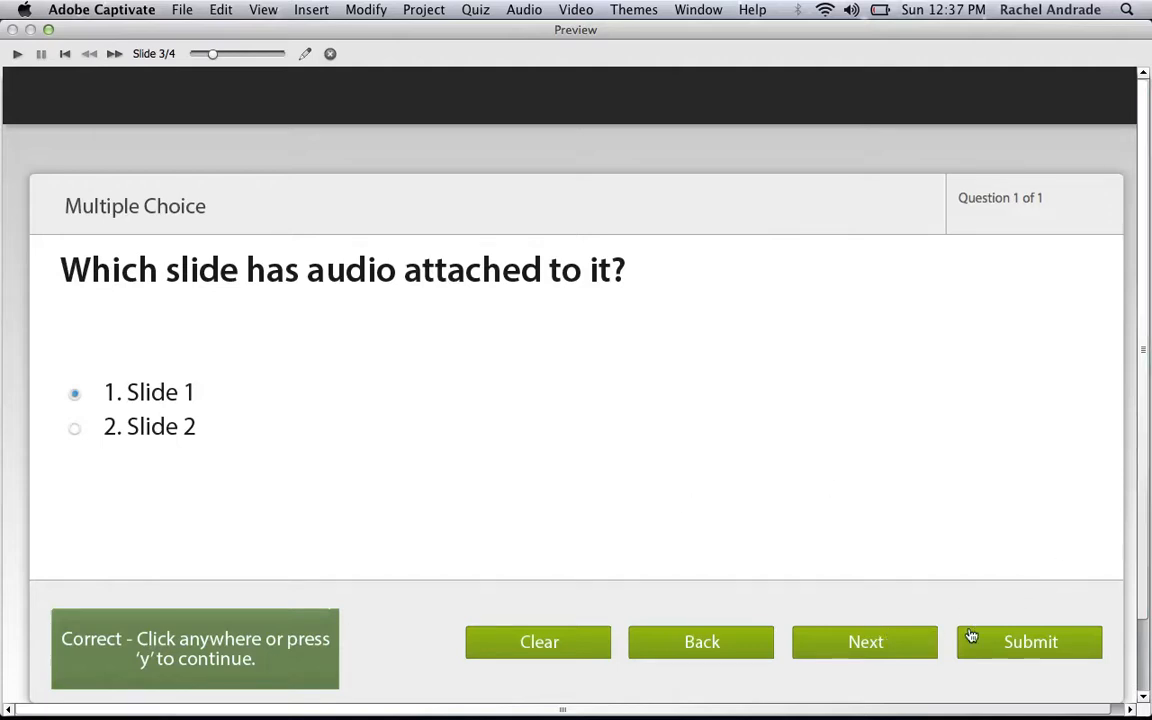
pyautogui.click(857, 401)
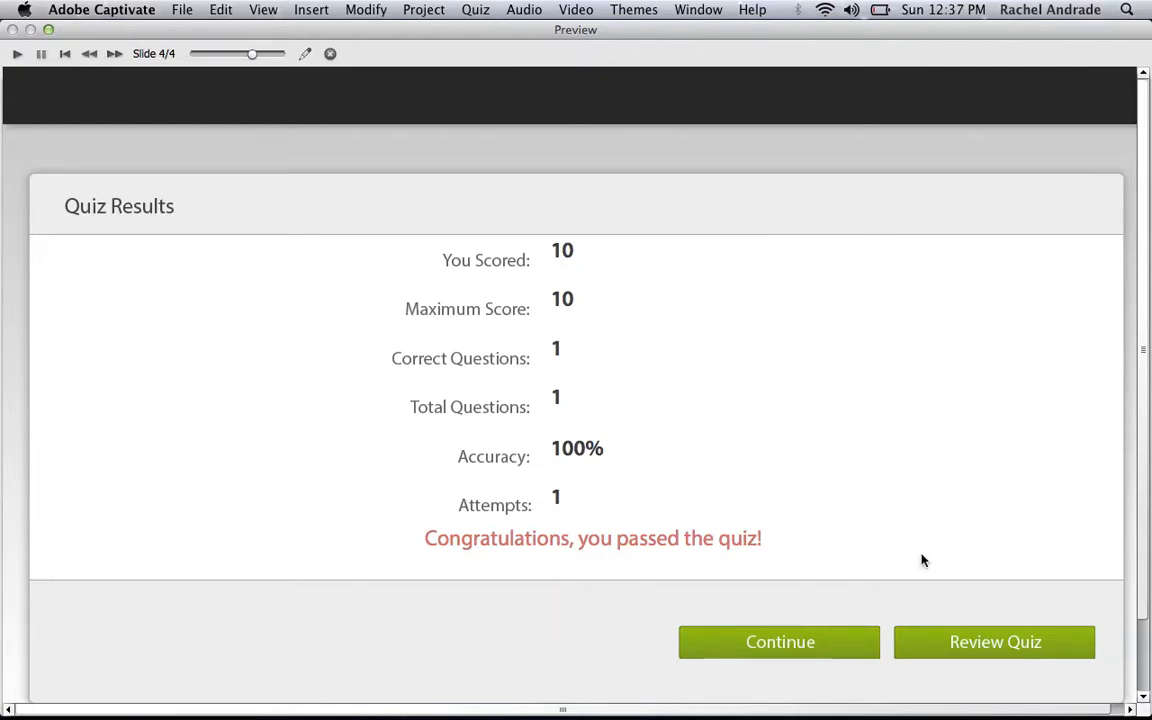
pyautogui.click(852, 650)
pyautogui.click(330, 53)
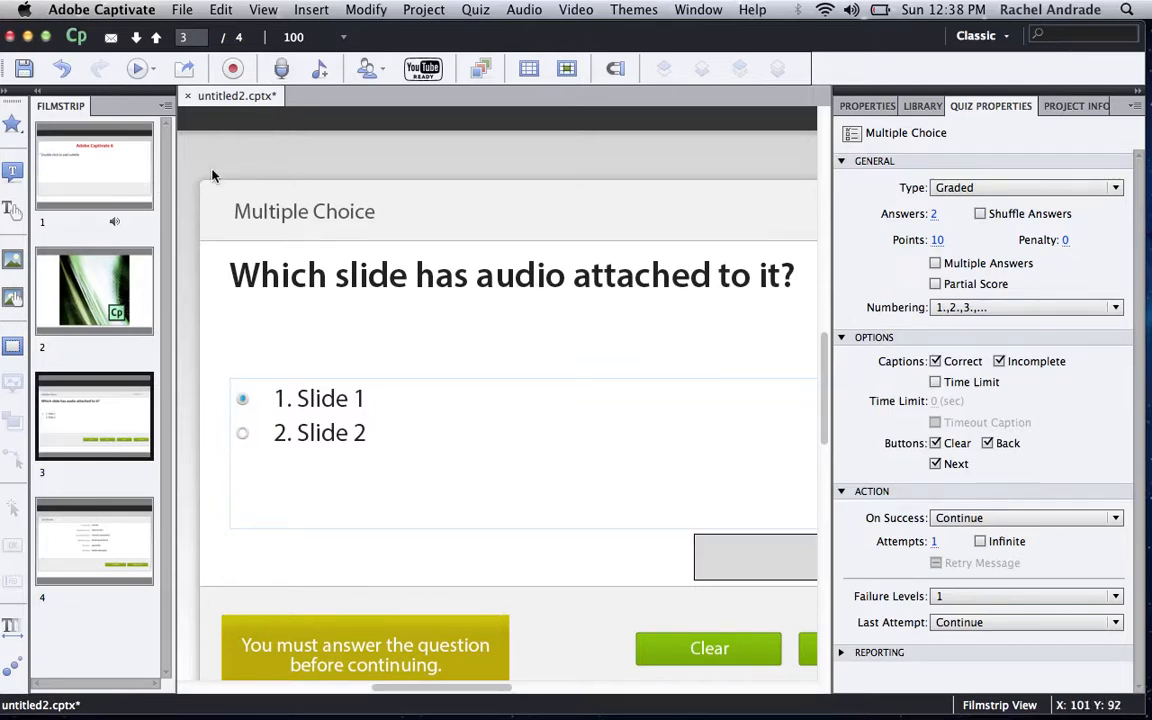
# - Insert a recording slide after slide 4
pyautogui.click(309, 10)
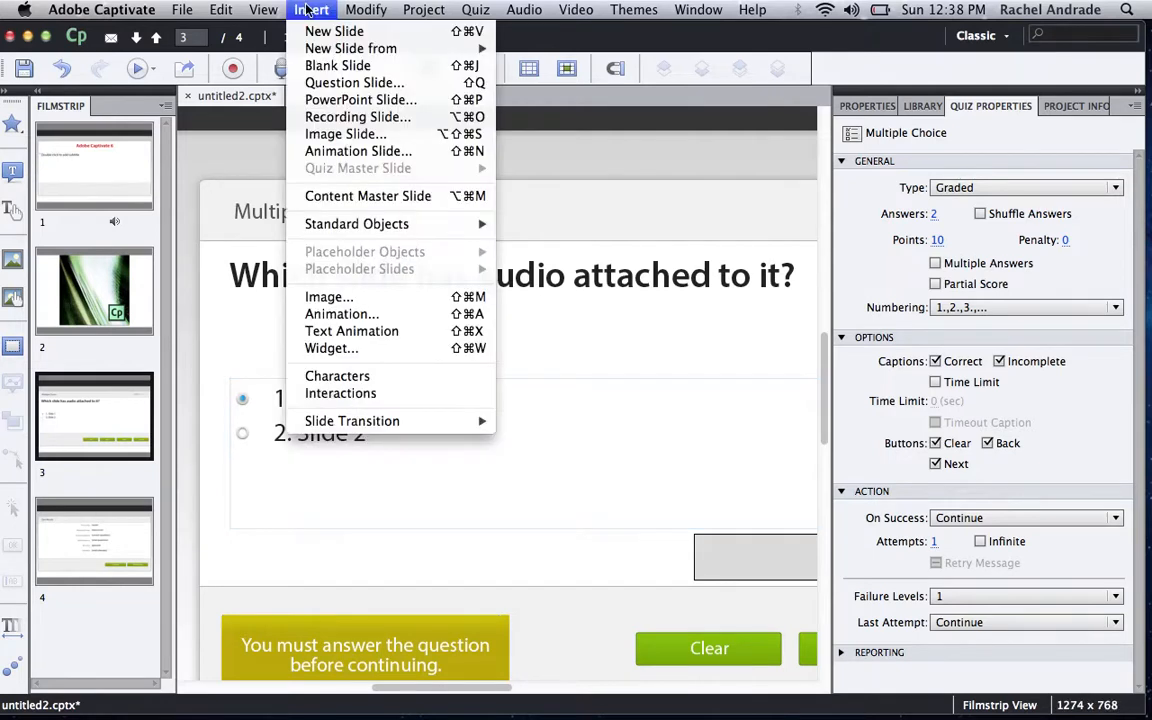
pyautogui.click(337, 118)
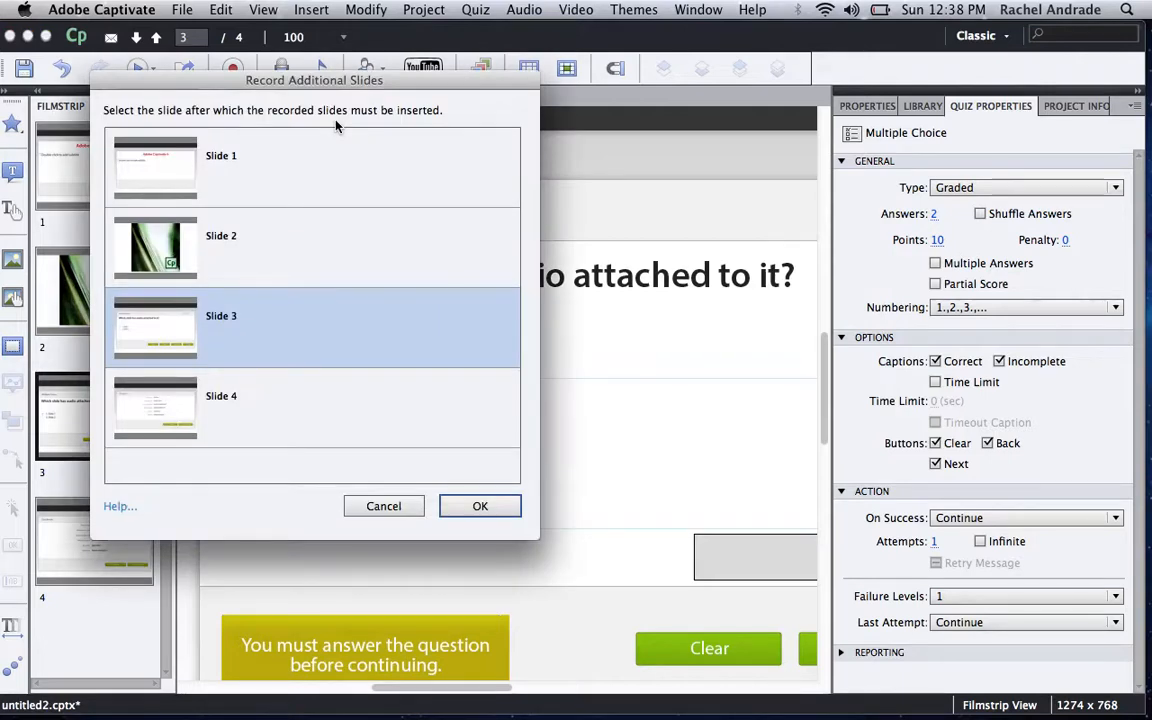
pyautogui.click(227, 405)
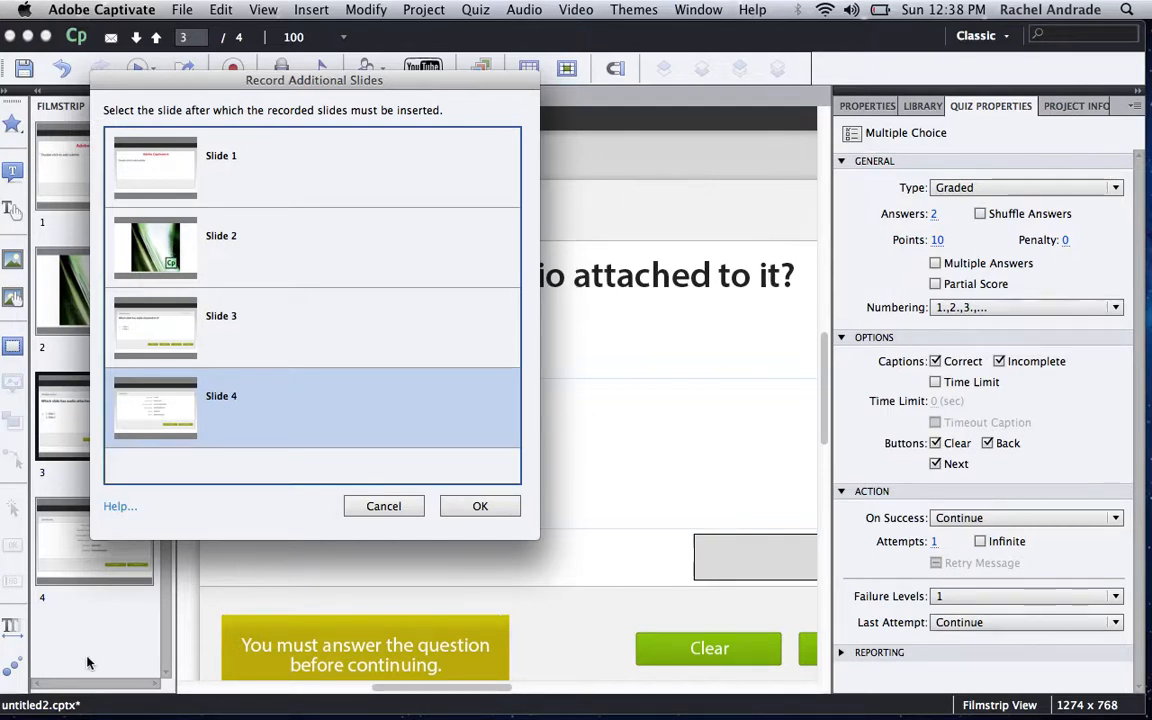
pyautogui.click(480, 506)
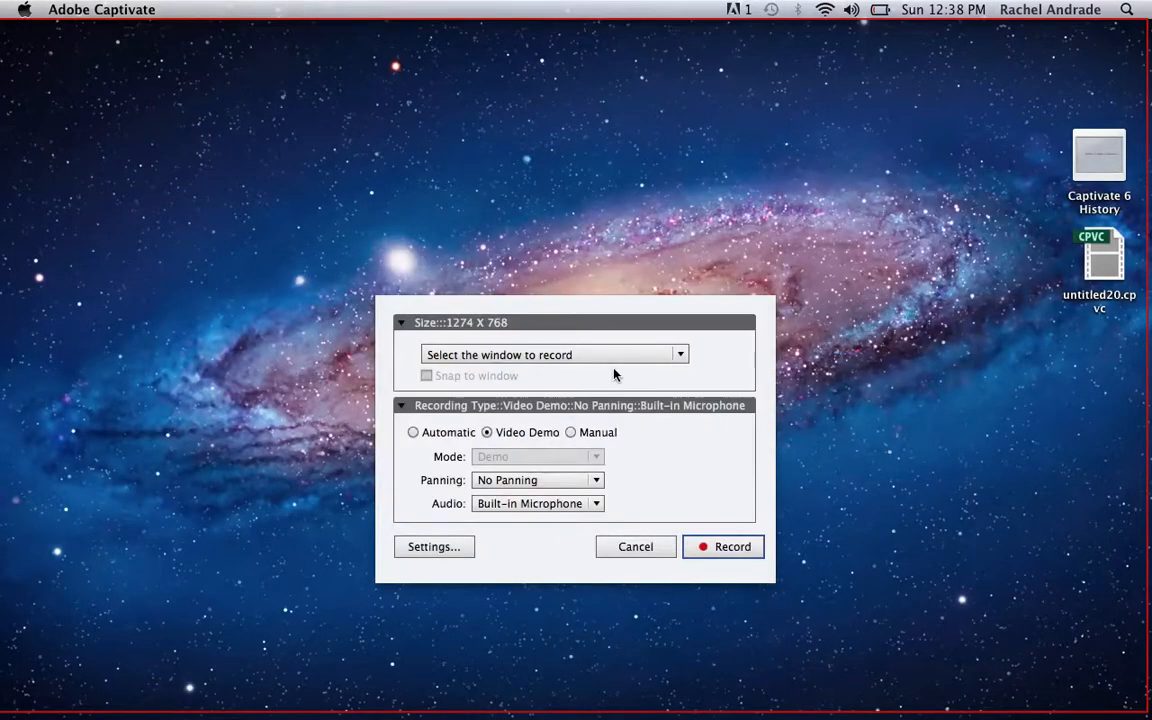
# - Open Safari and choose its Apple window as the window to record, with the window snapped to the recording area
pyautogui.click(680, 356)
pyautogui.click(707, 298)
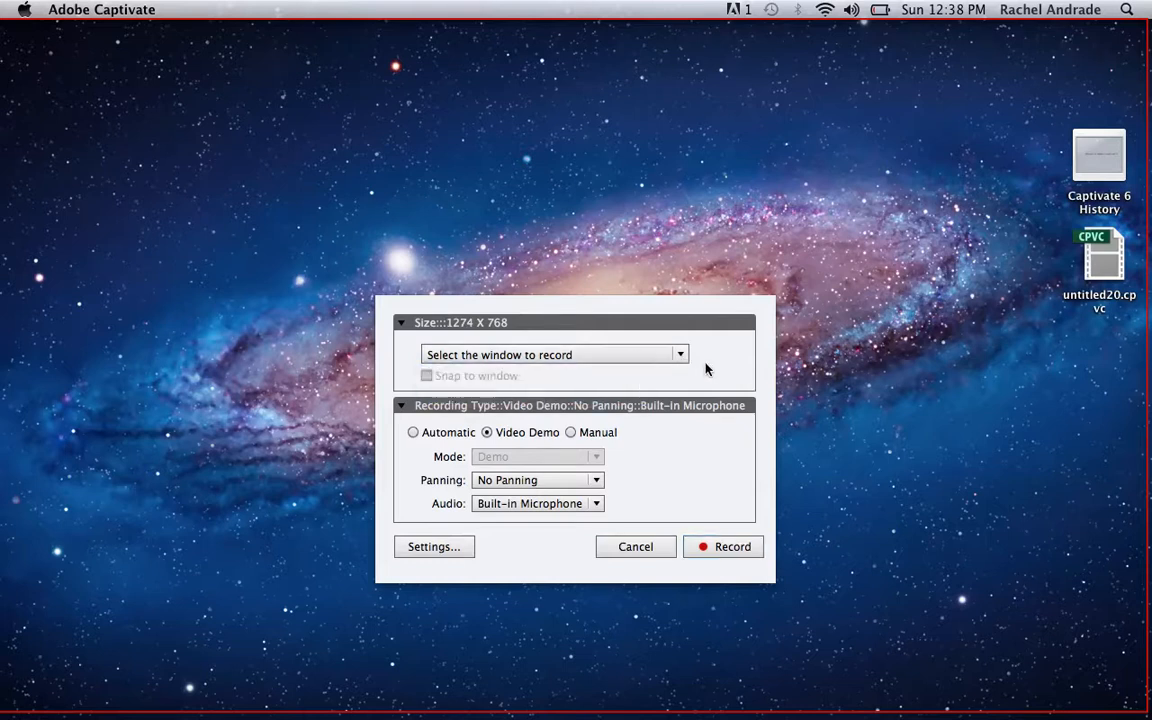
pyautogui.moveTo(152, 712)
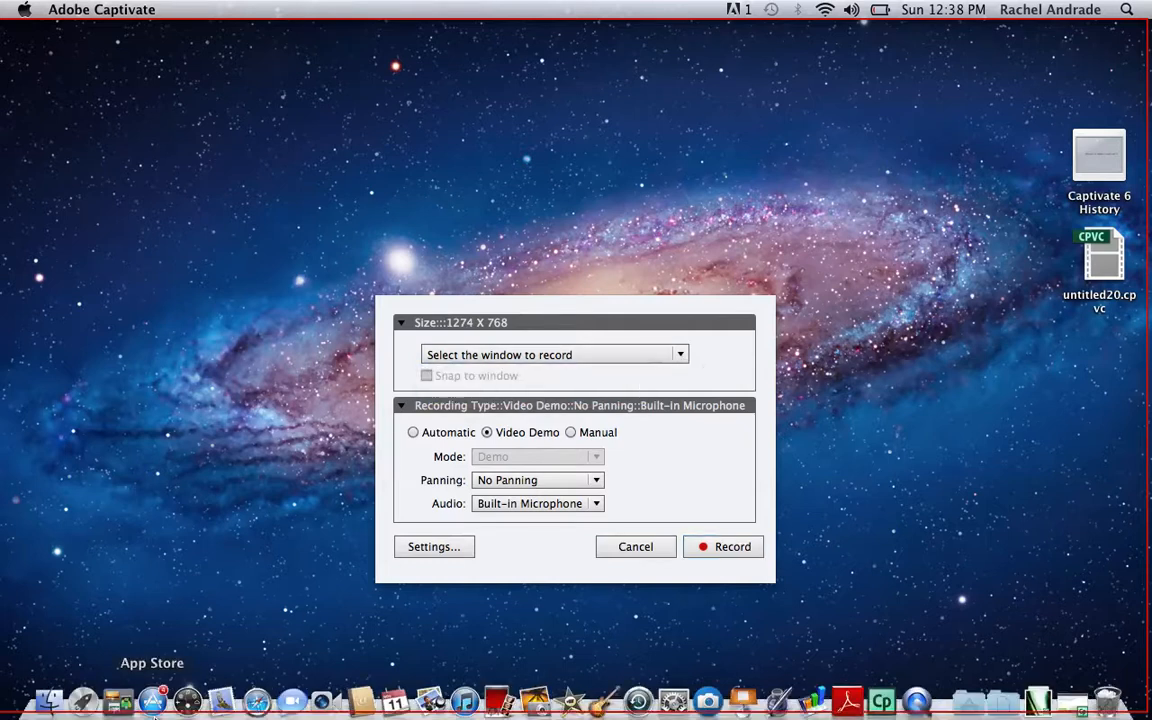
pyautogui.click(256, 695)
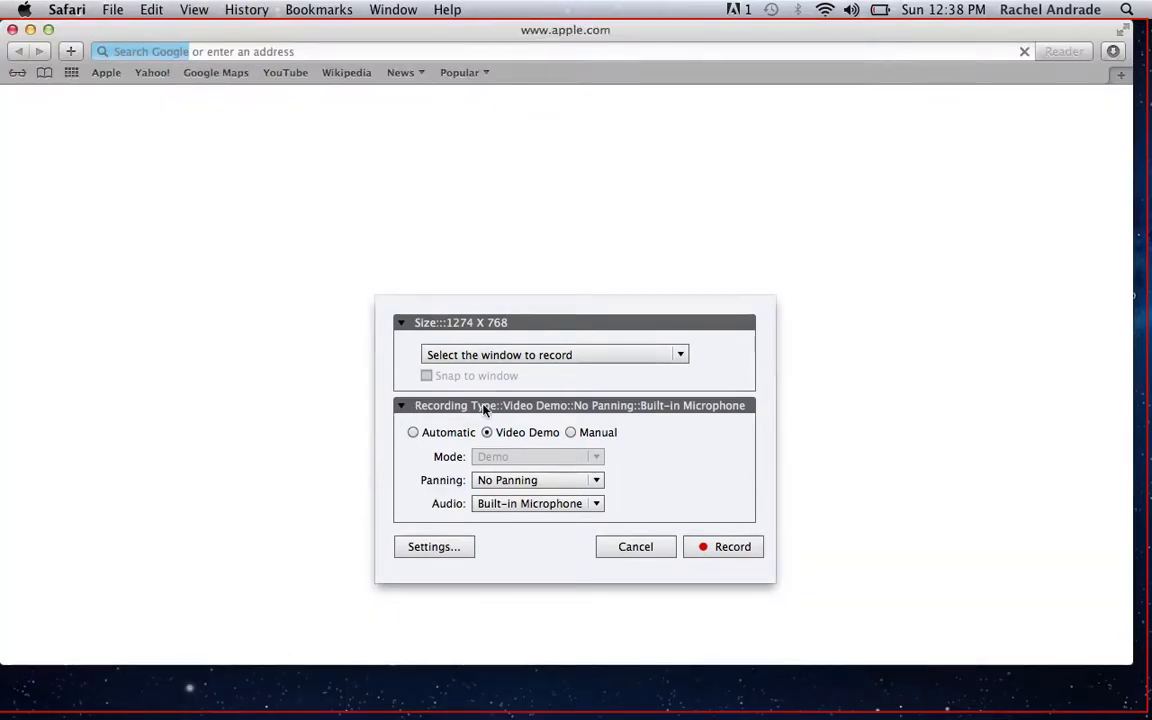
pyautogui.click(680, 356)
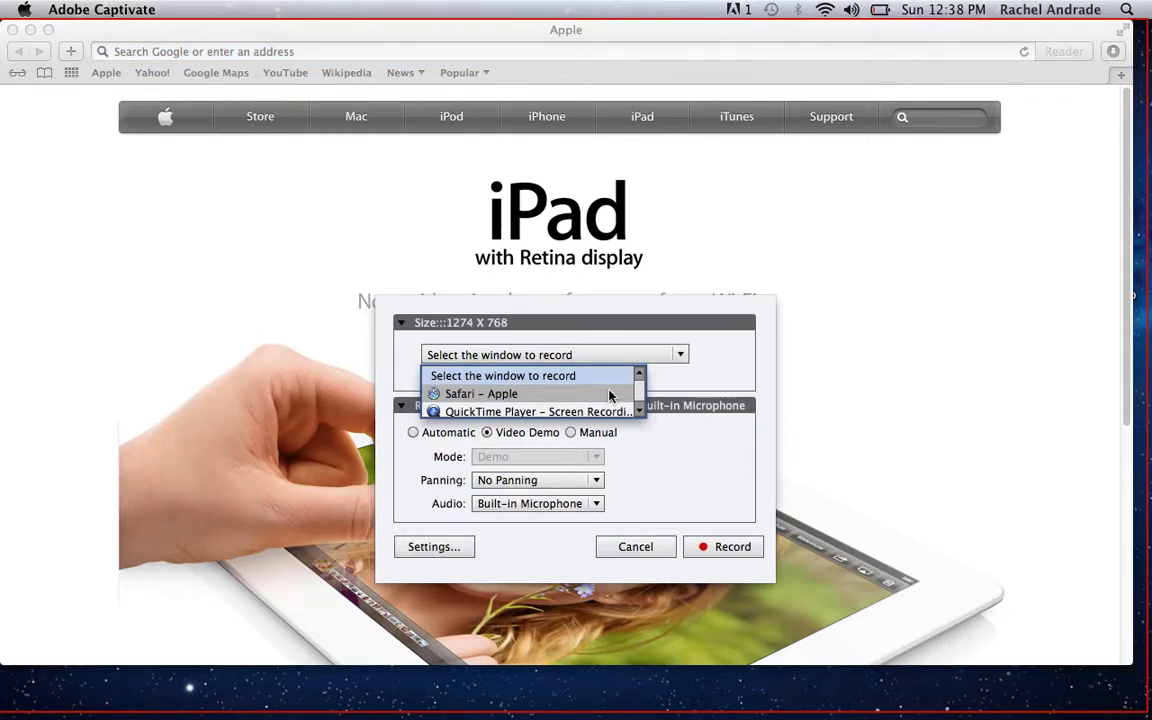
pyautogui.click(609, 394)
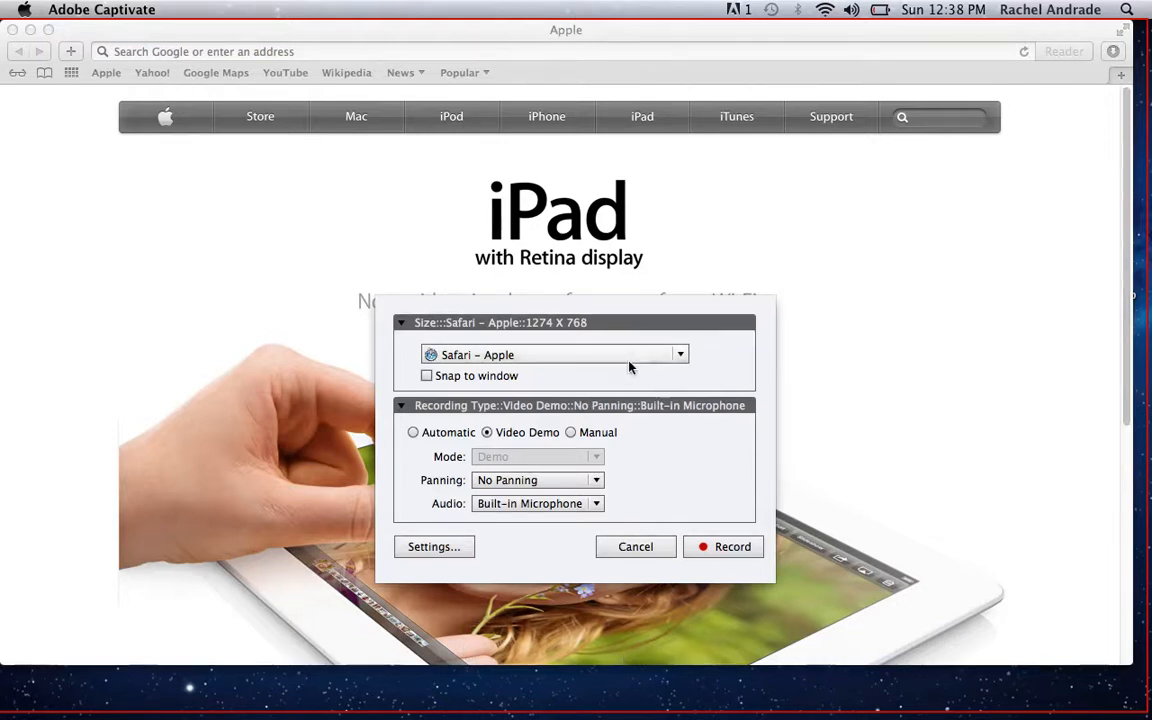
pyautogui.click(427, 376)
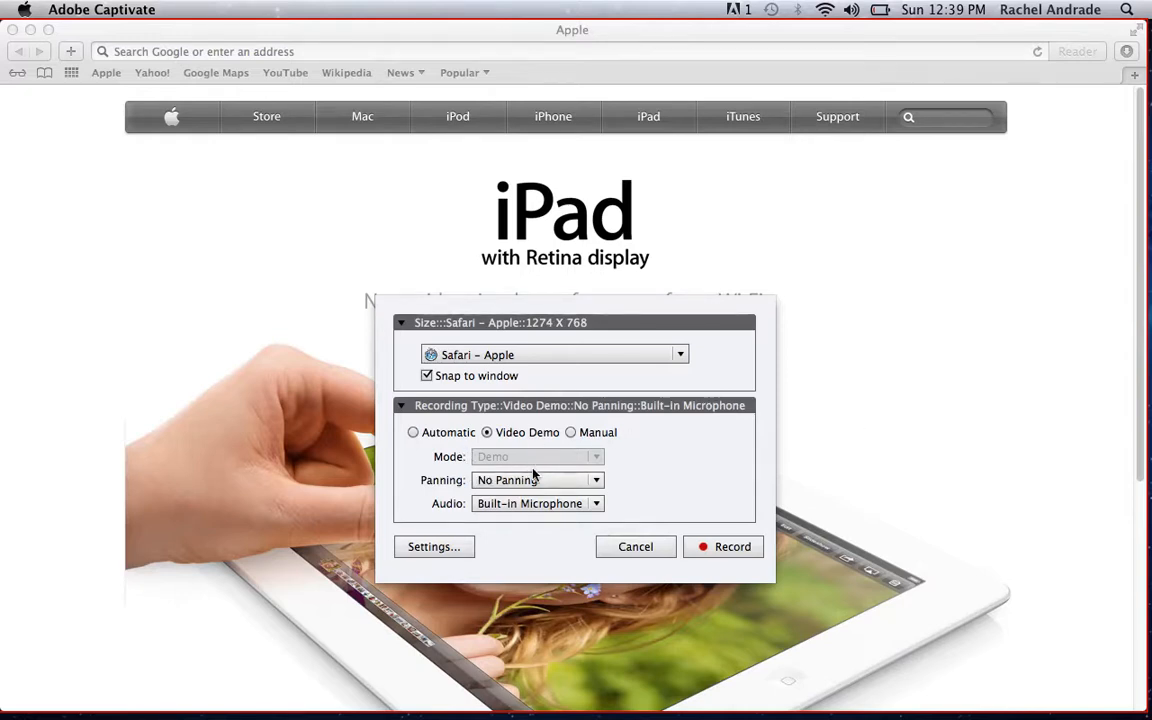
# - Set the video demo's audio to No Narration and start recording
pyautogui.click(596, 506)
pyautogui.click(529, 521)
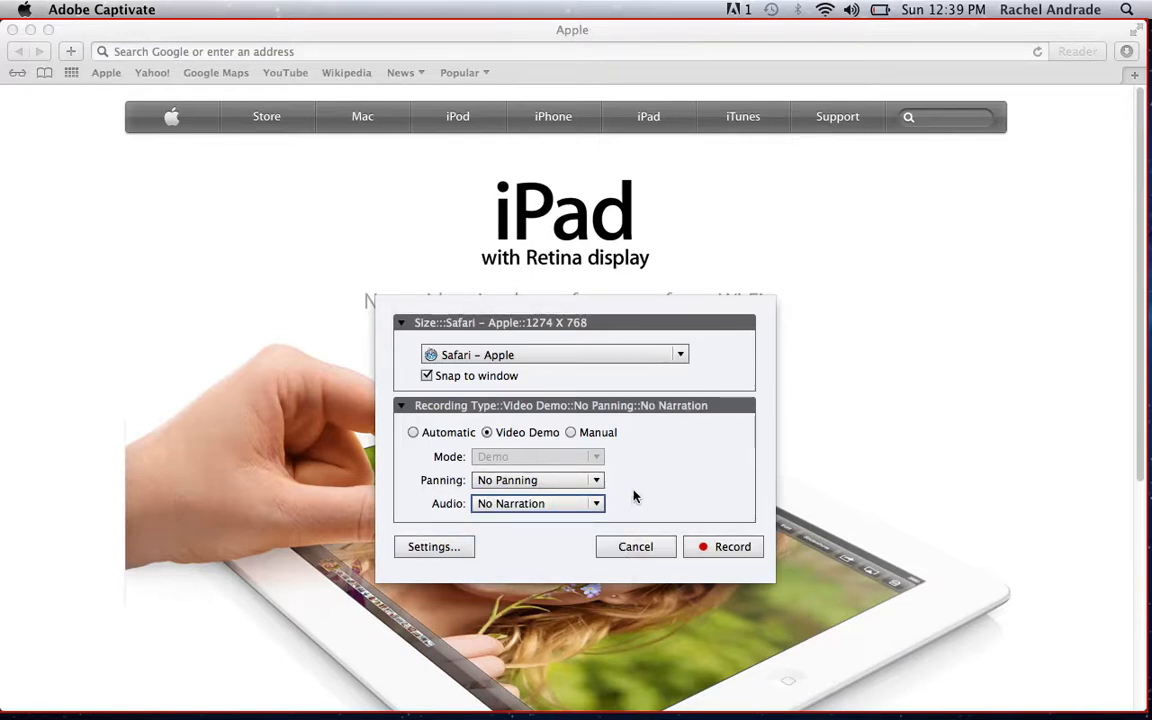
pyautogui.click(711, 549)
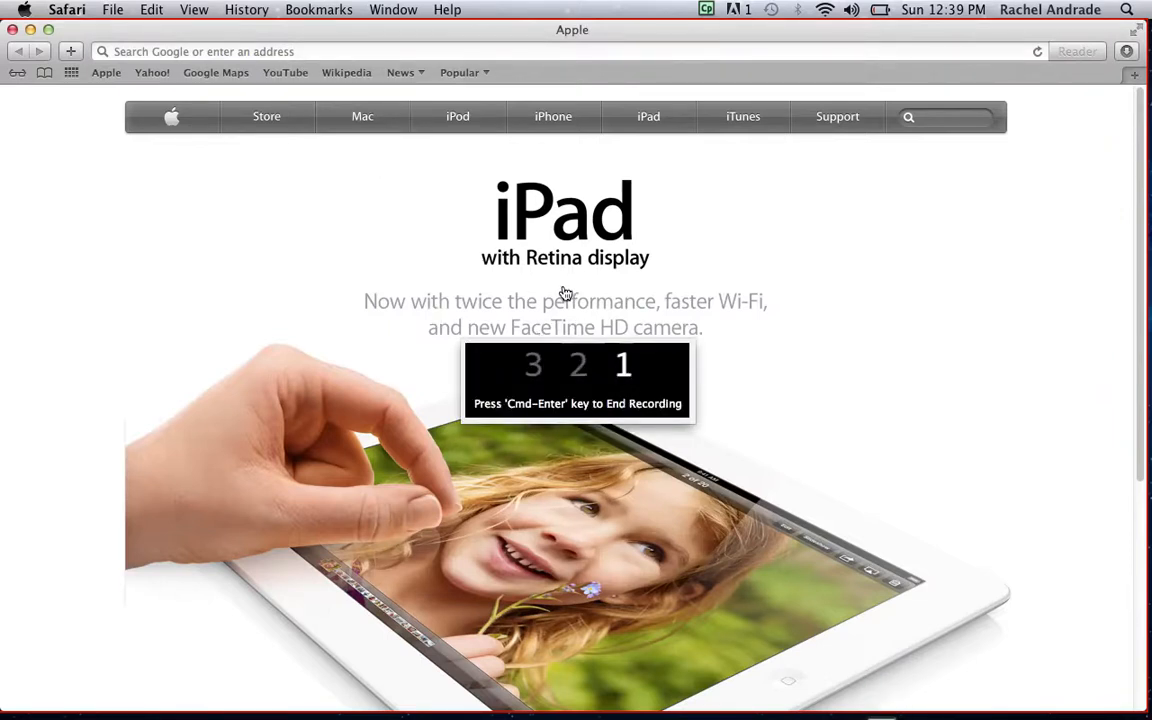
pyautogui.click(148, 51)
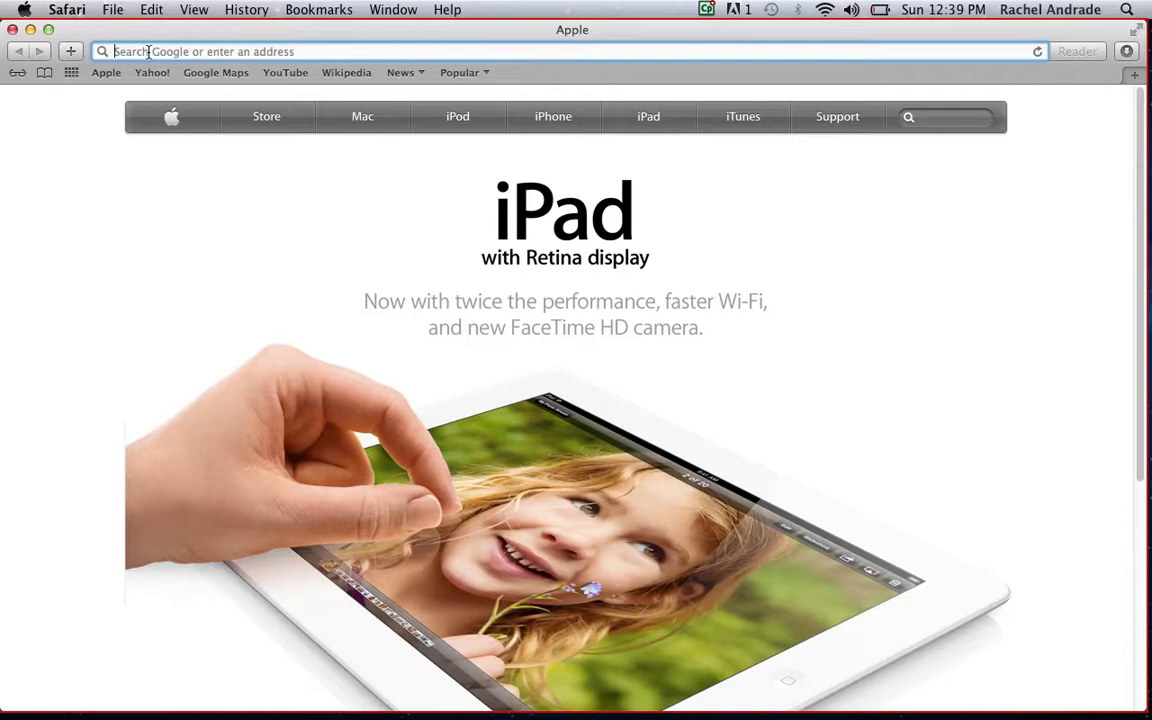
pyautogui.write('www')
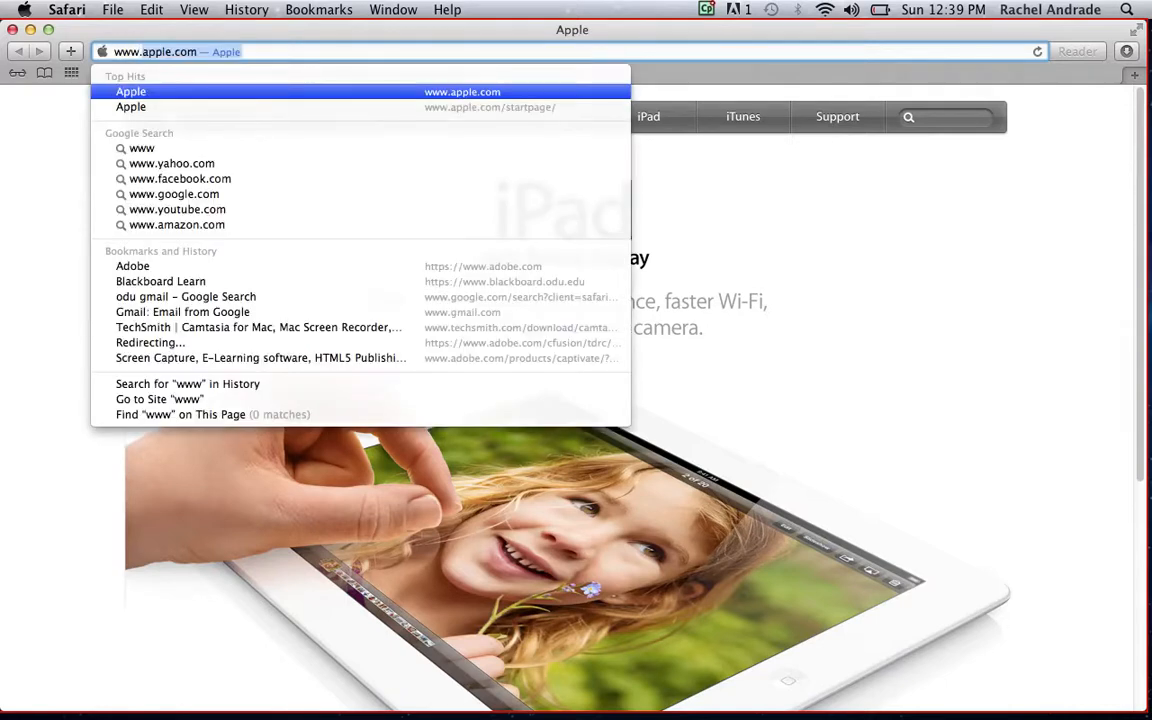
pyautogui.write('.adobe.c')
pyautogui.press('Return')
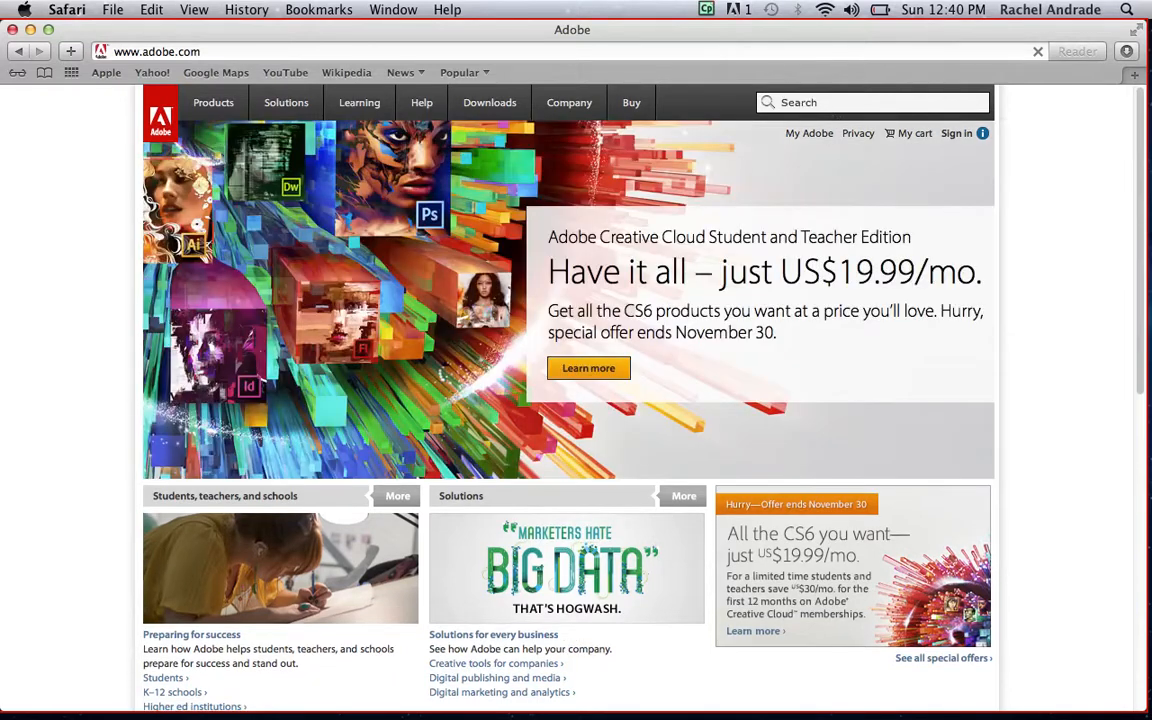
# - Search the Adobe site for "captivate", open the Adobe Captivate product page and end the recording
pyautogui.click(835, 104)
pyautogui.write('captiva')
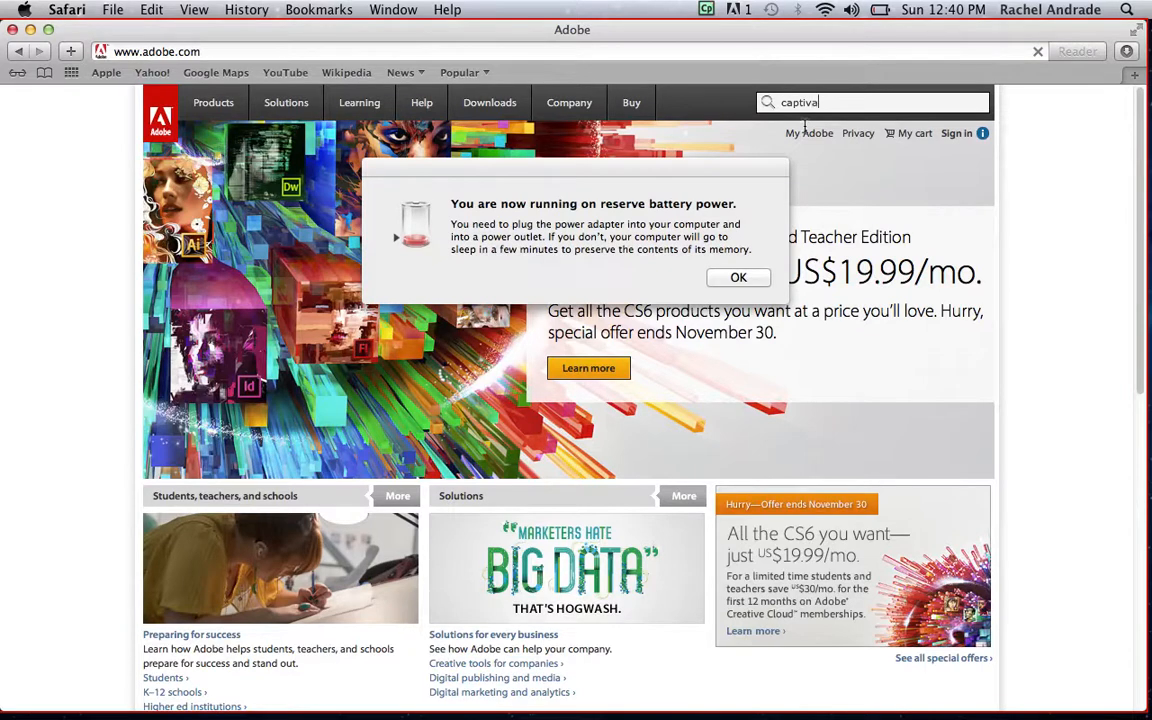
pyautogui.write('te')
pyautogui.click(758, 281)
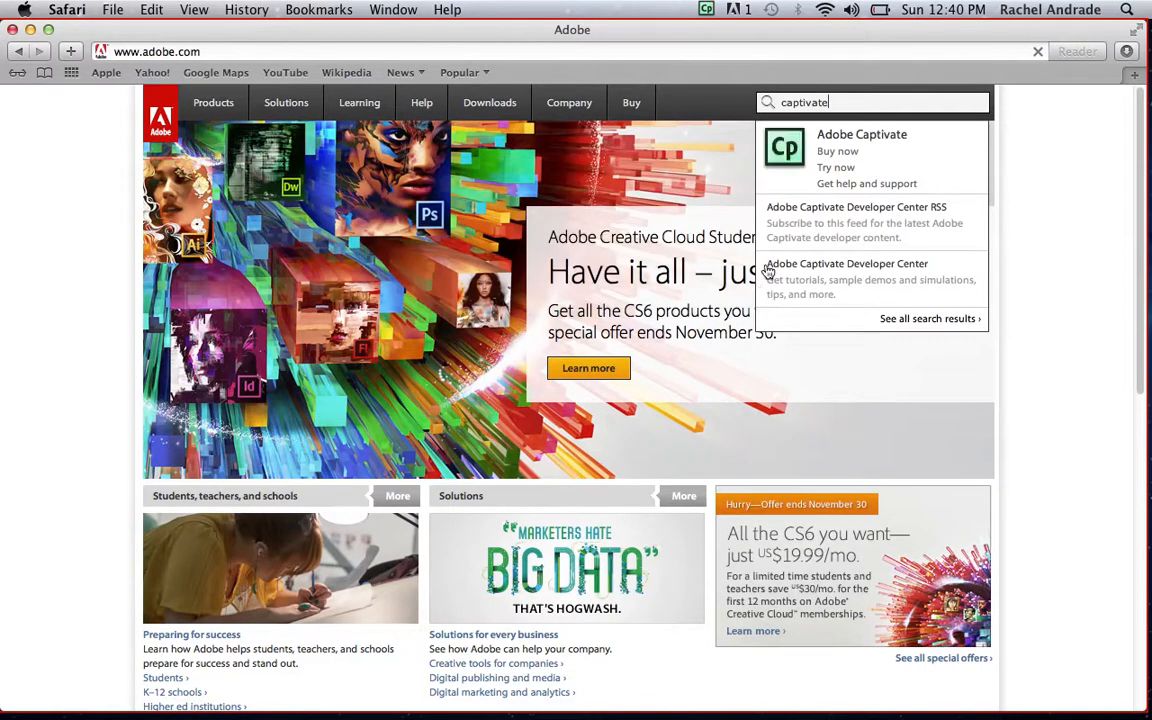
pyautogui.click(855, 145)
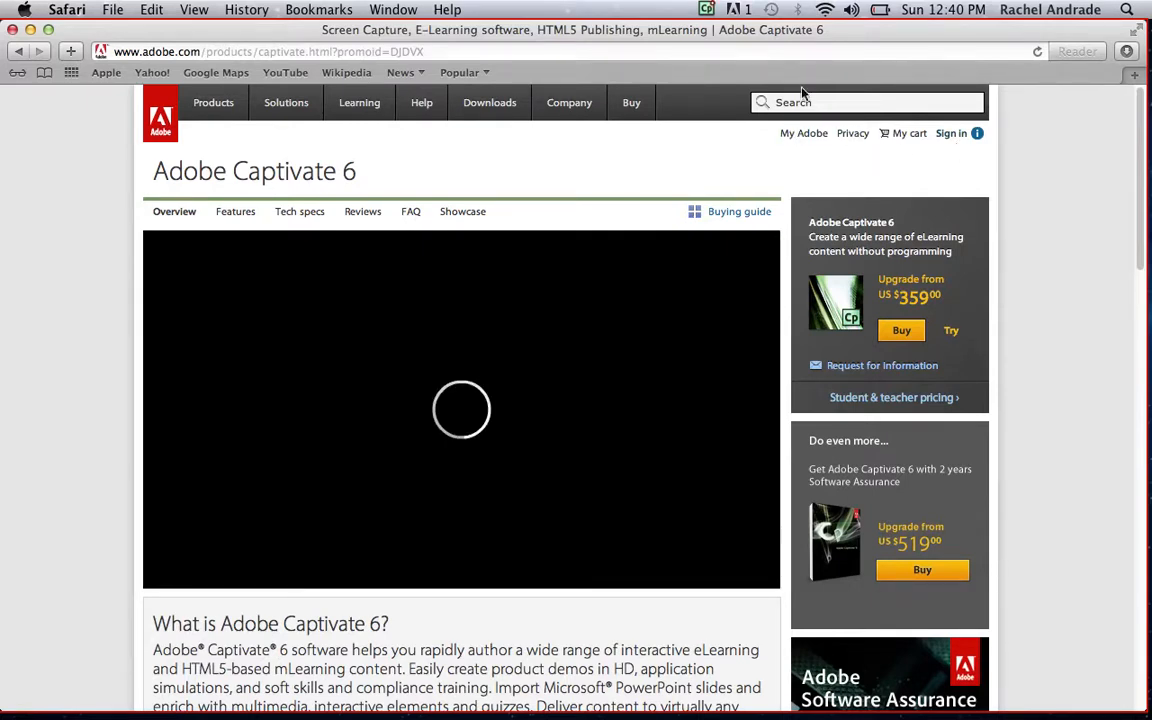
pyautogui.click(708, 11)
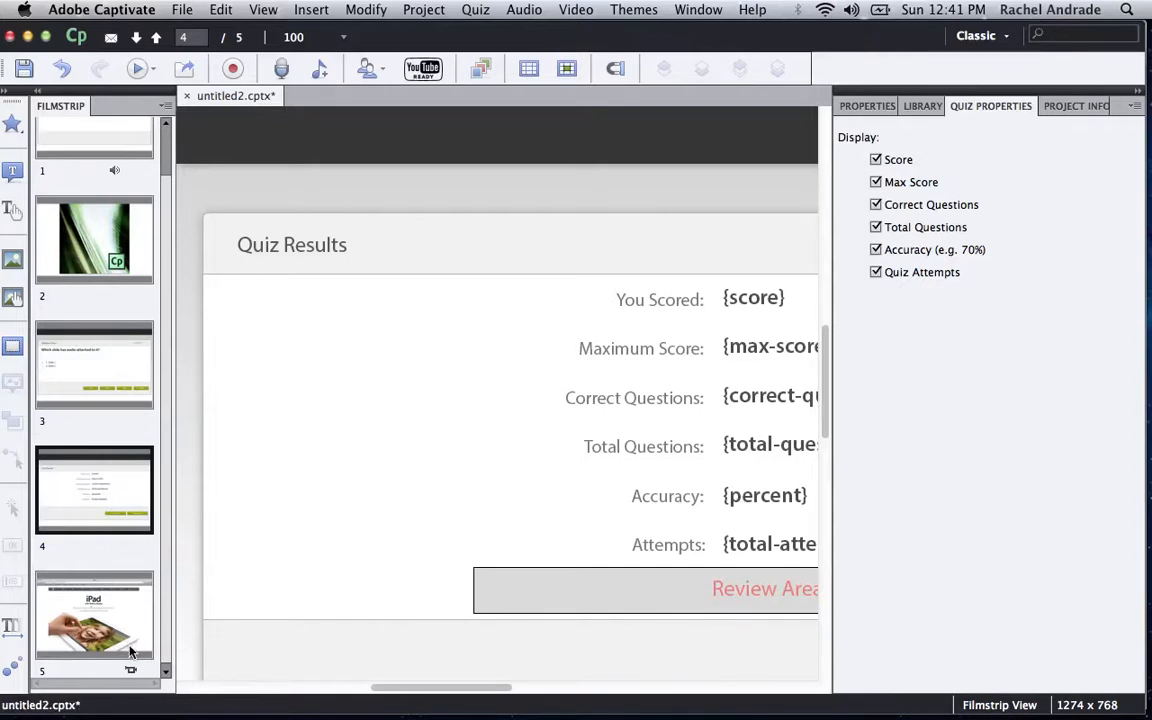
# - Preview the project from slide 5 to watch the recorded video demo, pause it and close the preview
pyautogui.click(115, 580)
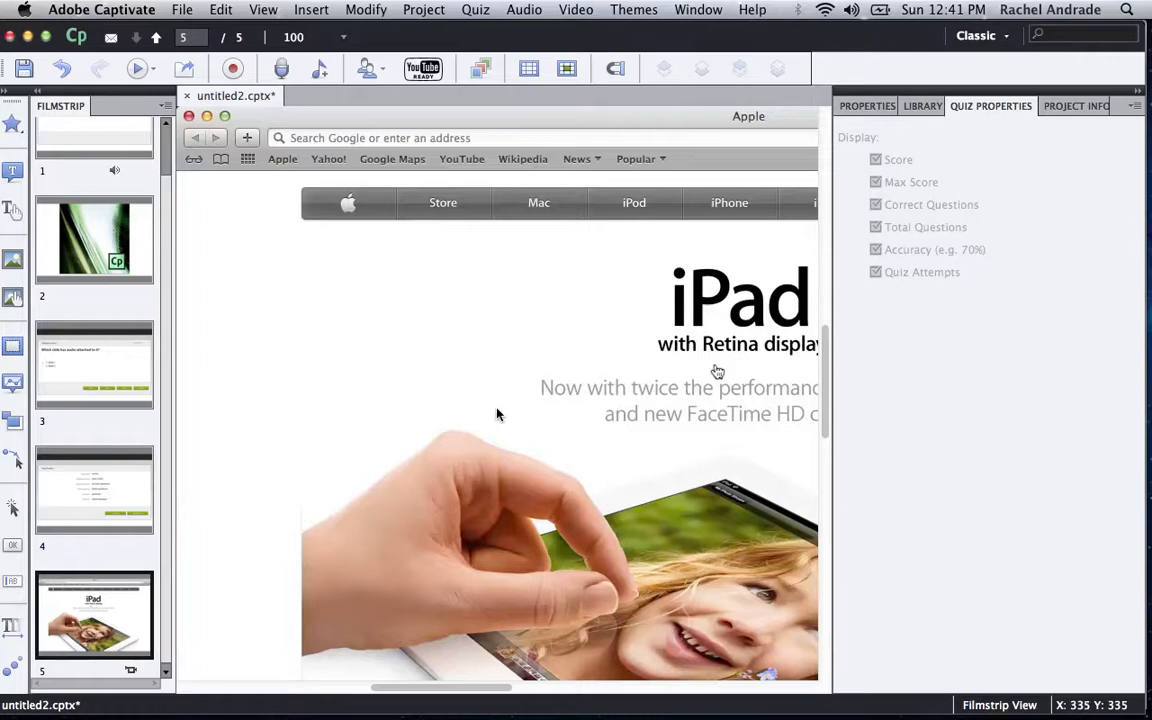
pyautogui.click(154, 70)
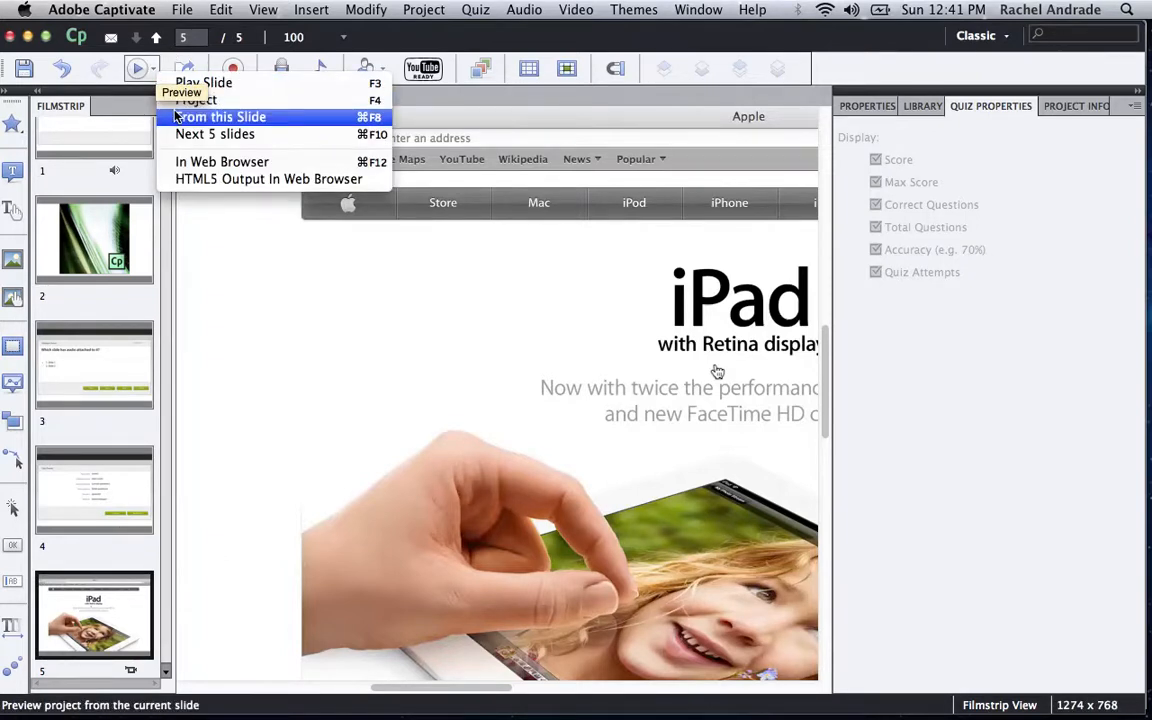
pyautogui.click(242, 118)
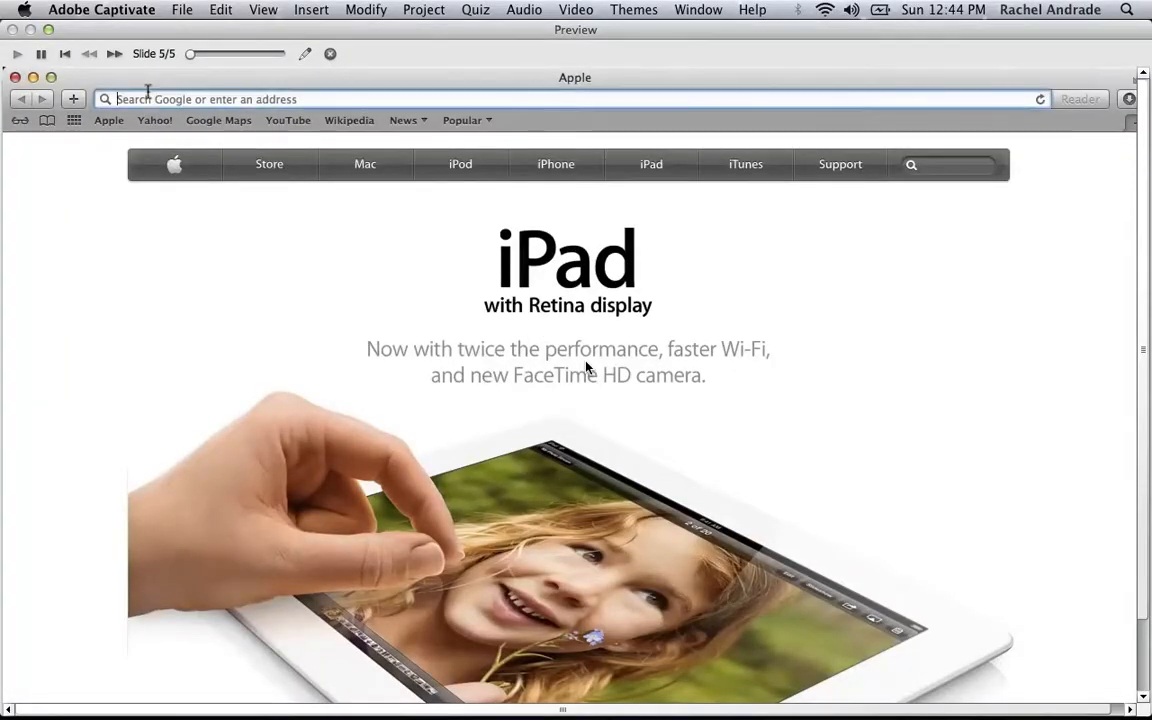
pyautogui.press('super+Tab')
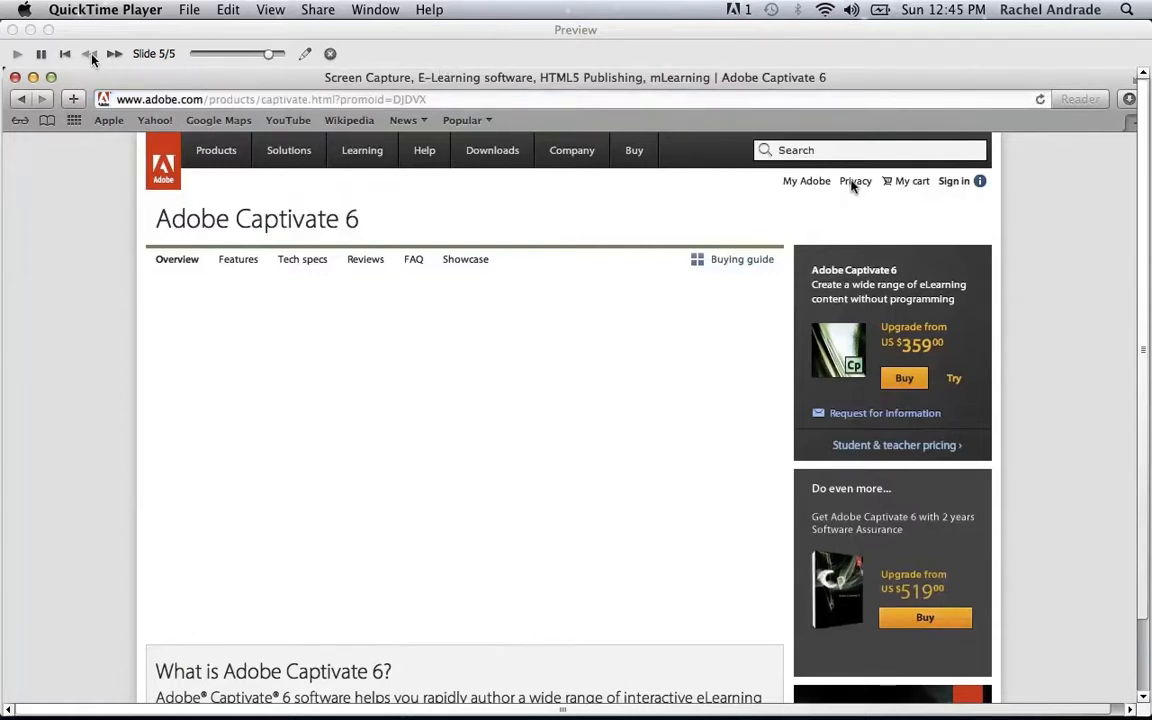
pyautogui.click(41, 53)
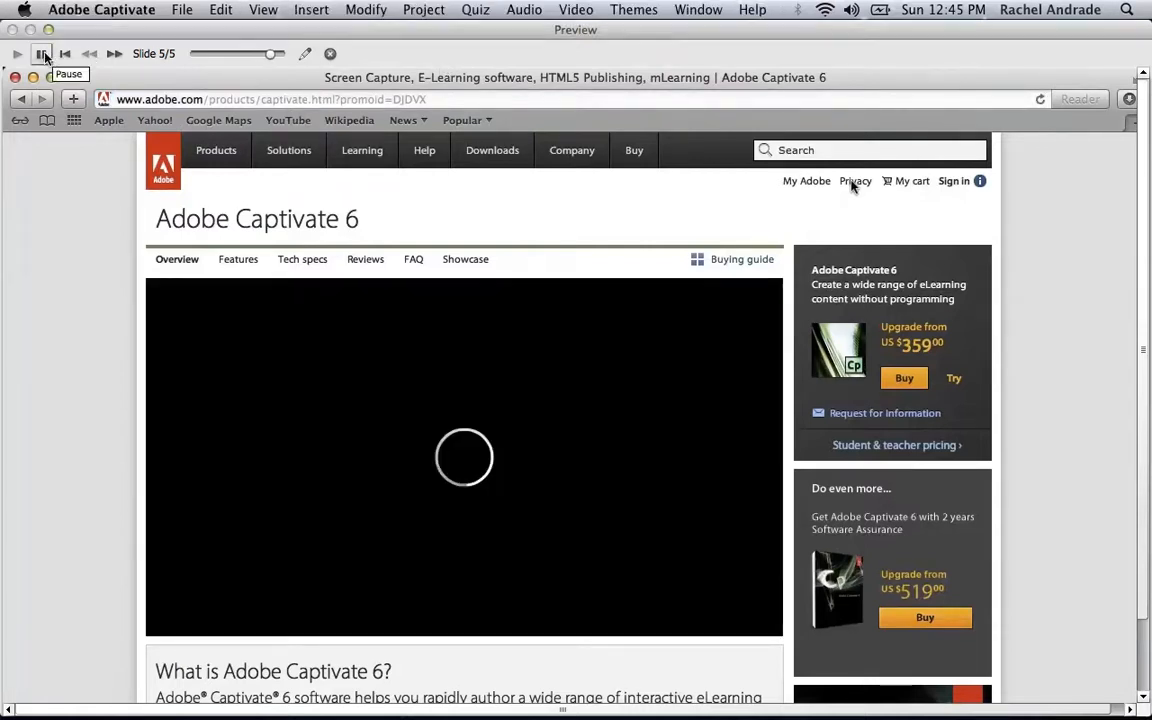
pyautogui.click(331, 53)
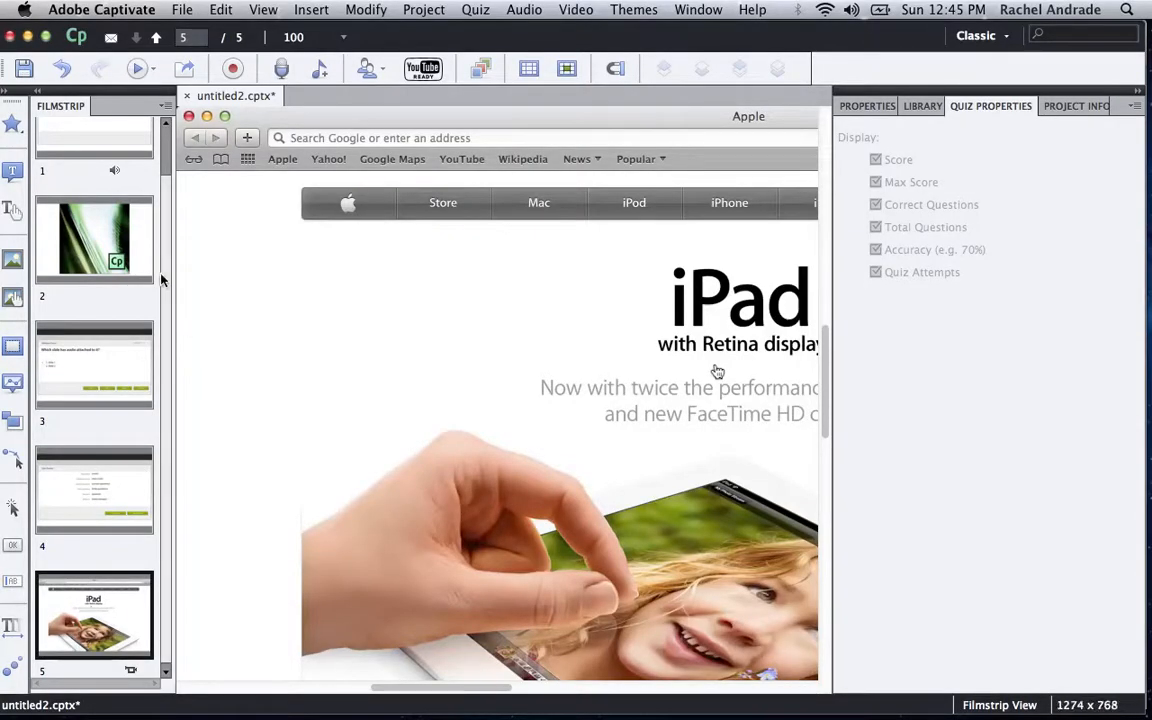
pyautogui.scroll(3, 168, 225)
pyautogui.moveTo(168, 225); pyautogui.dragTo(178, 184)
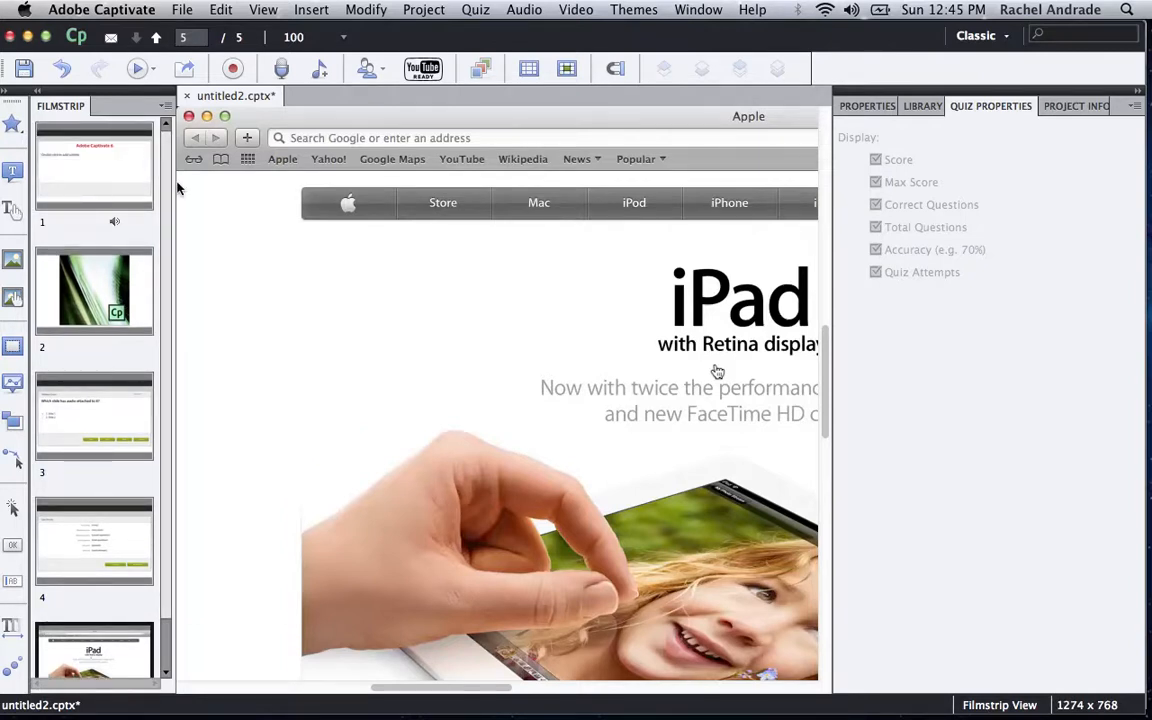
# - Save the project to the Desktop as "captivate 2" in the Captivate File (*.cptx) format
pyautogui.click(113, 298)
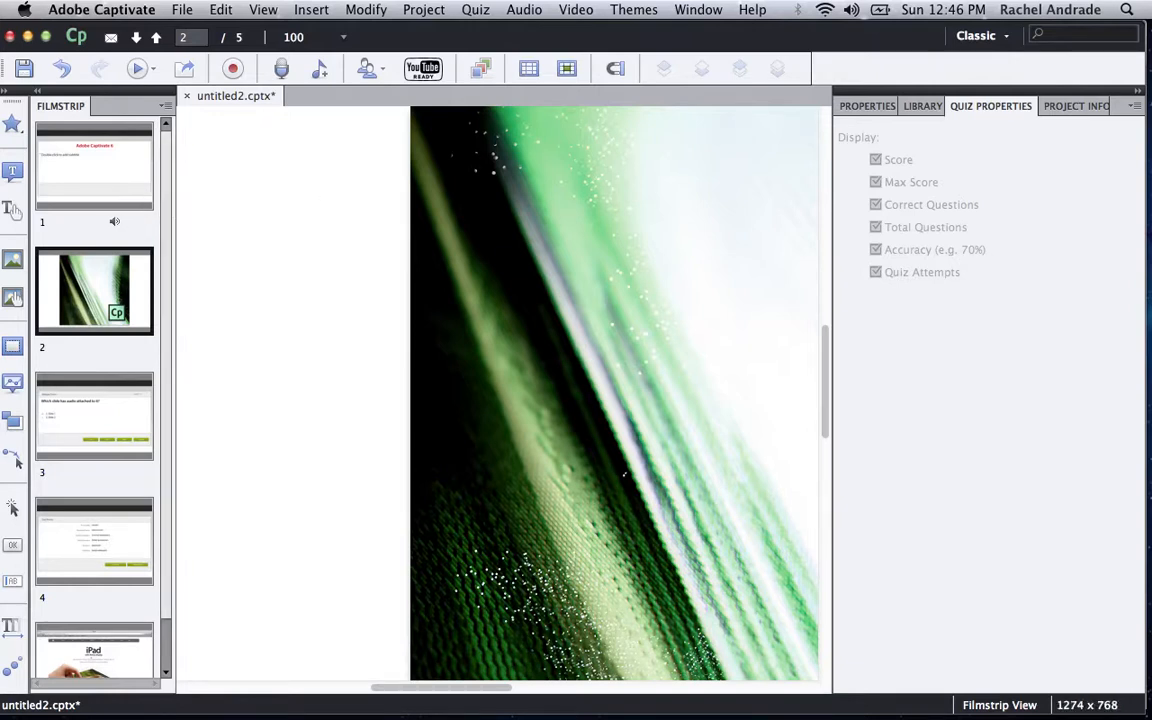
pyautogui.click(180, 10)
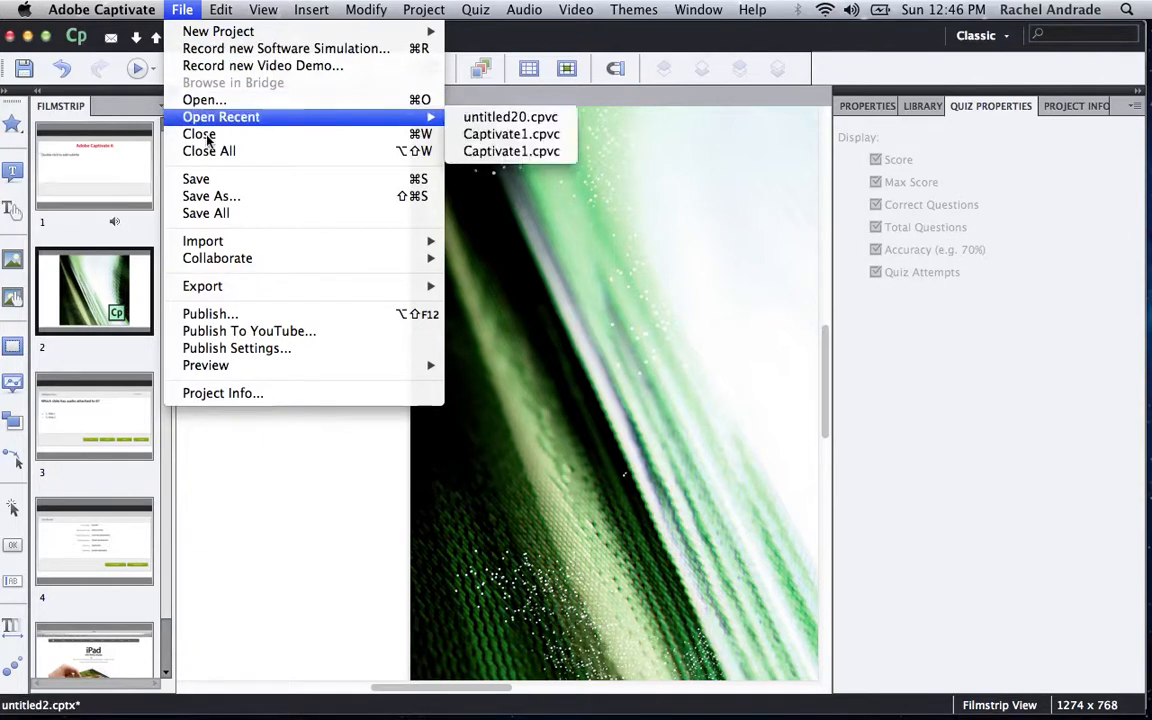
pyautogui.click(217, 198)
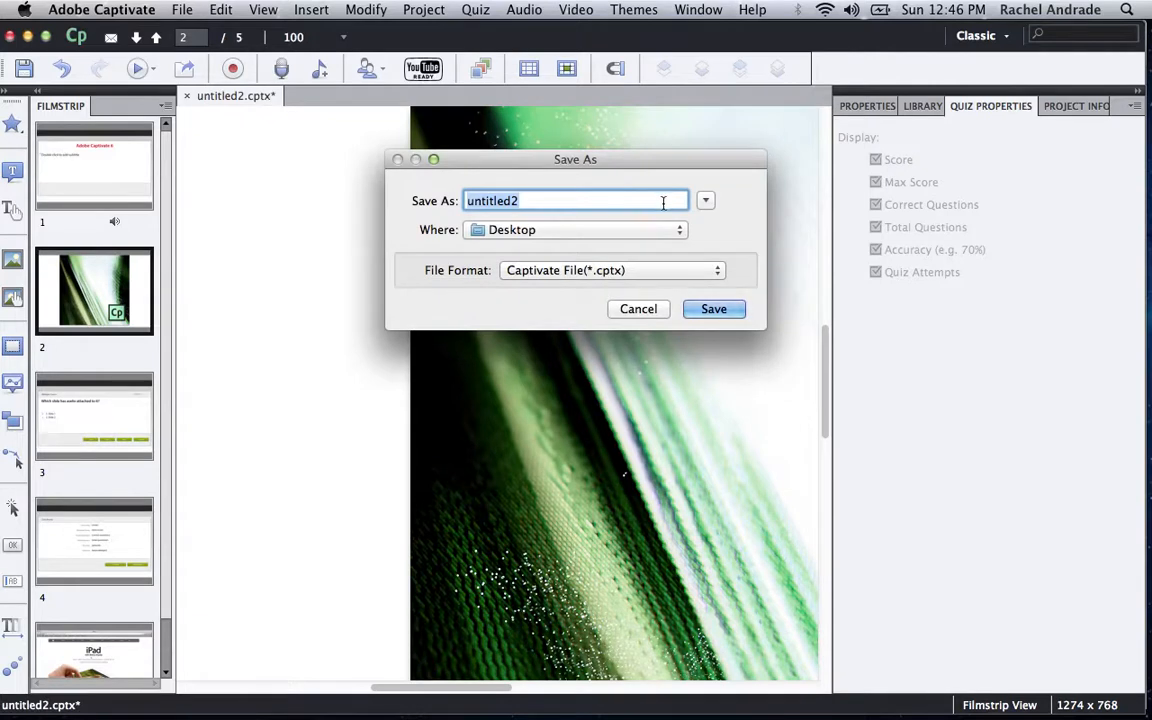
pyautogui.write('captivate 2')
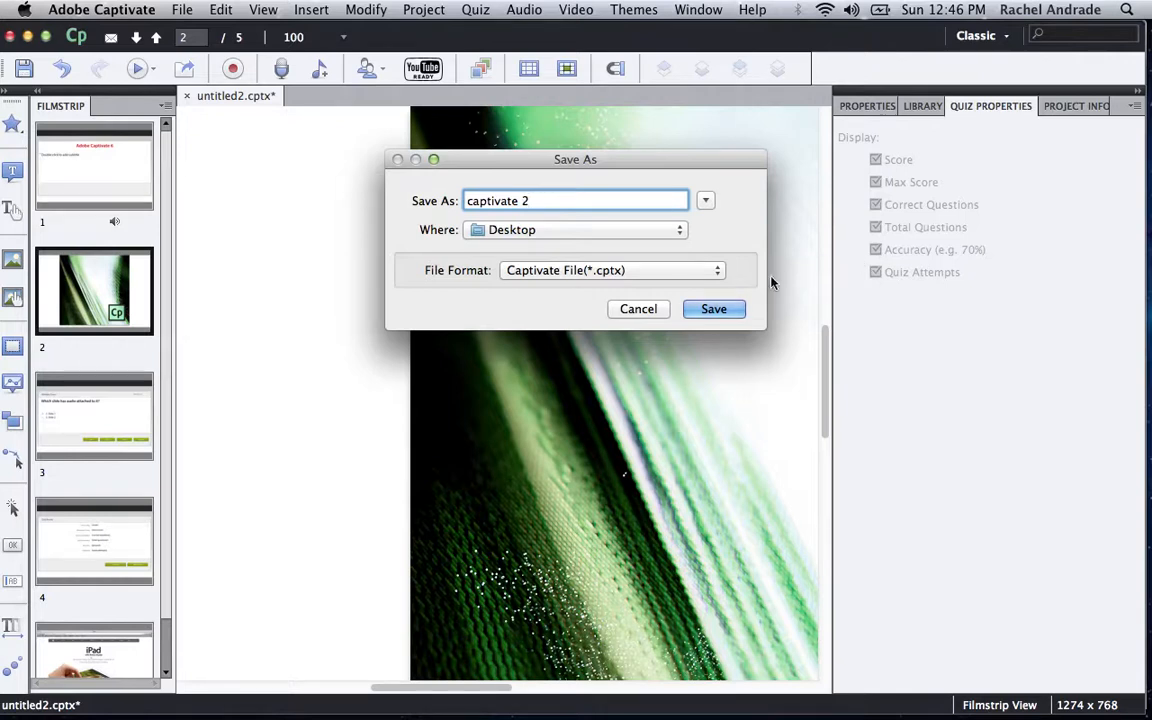
pyautogui.click(719, 314)
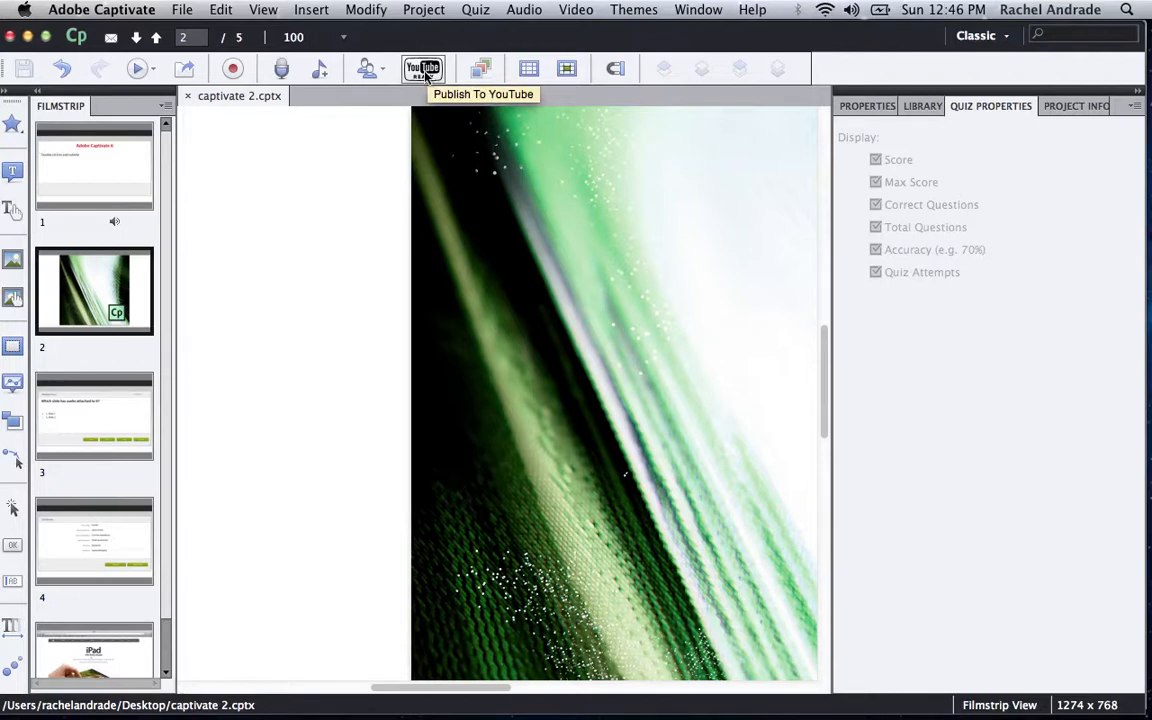
# - Look over the project's SWF/HTML5 publish options and close them without publishing
pyautogui.click(186, 70)
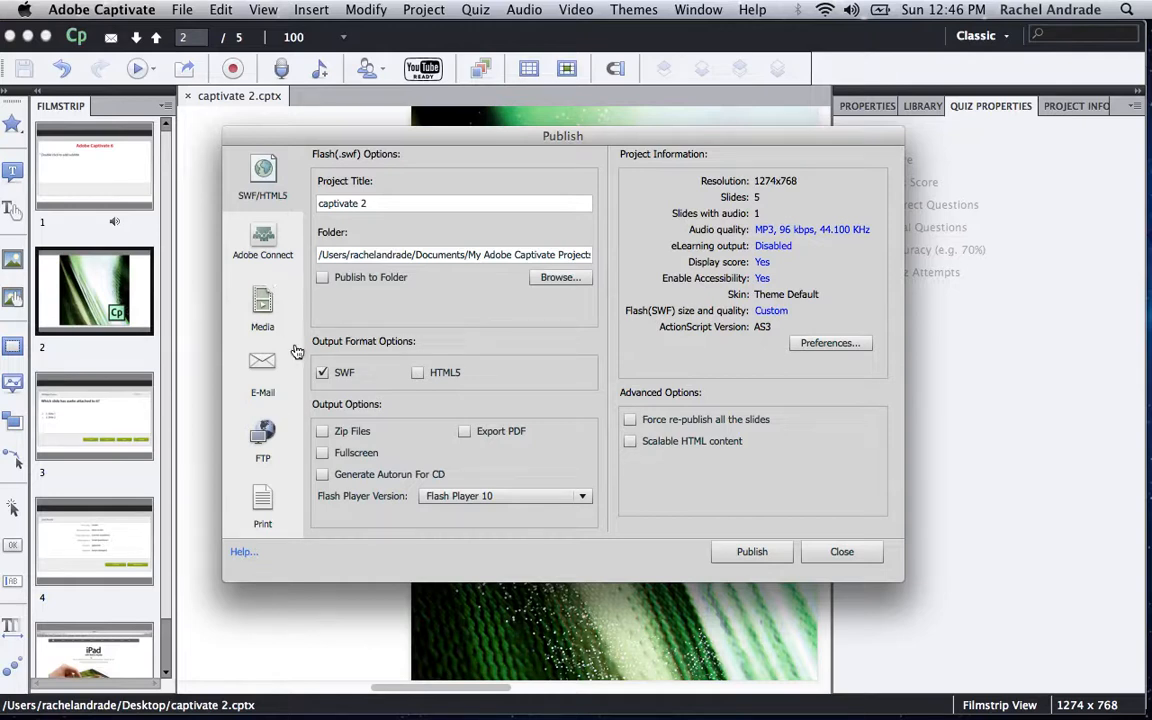
pyautogui.click(840, 552)
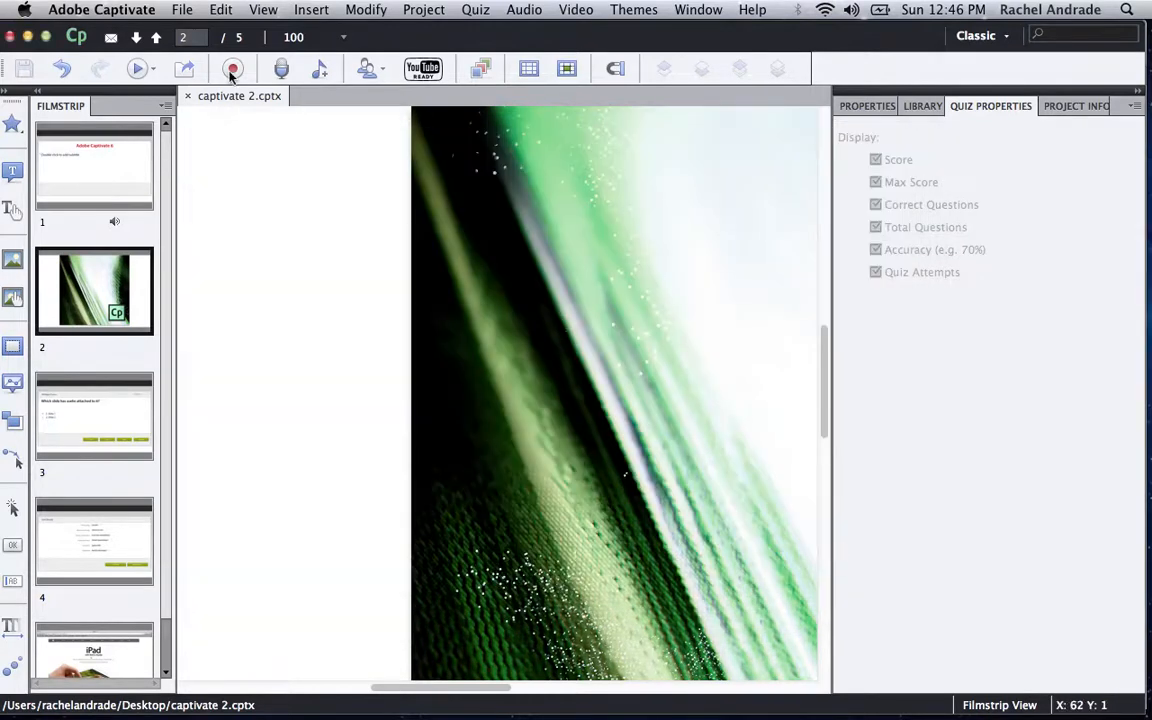
# - Play the current slide, preview the whole project, pause on slide 1 to inspect the playback bar, and close the preview
pyautogui.click(154, 74)
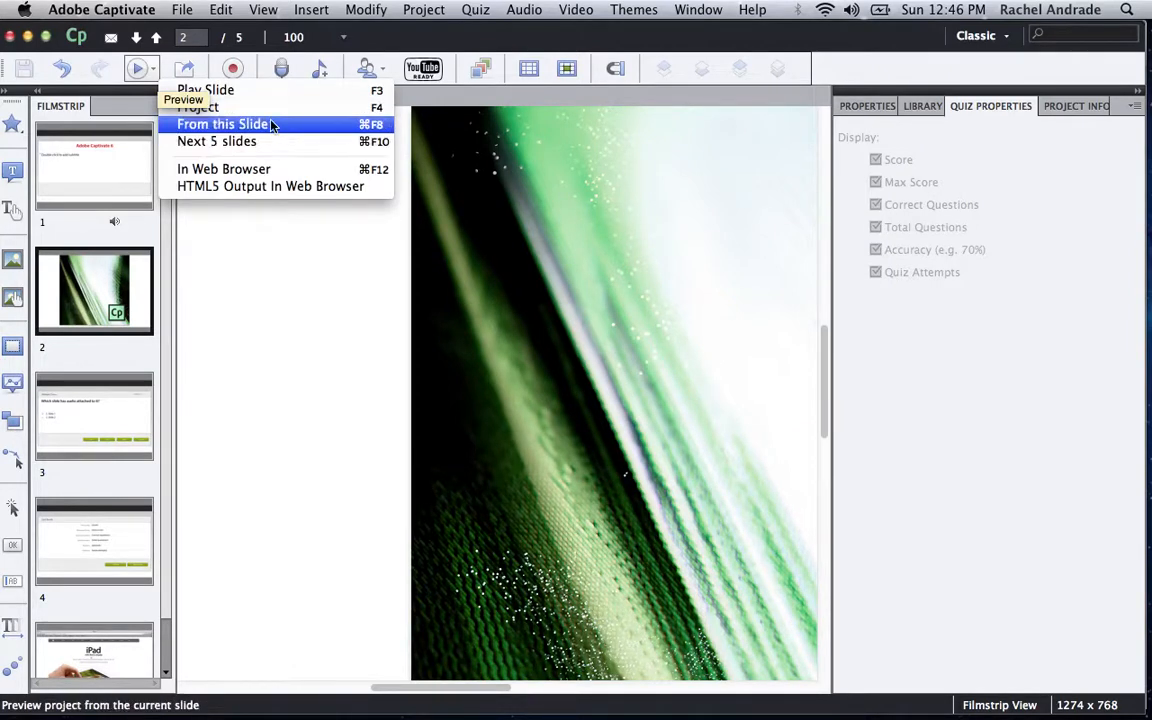
pyautogui.click(262, 91)
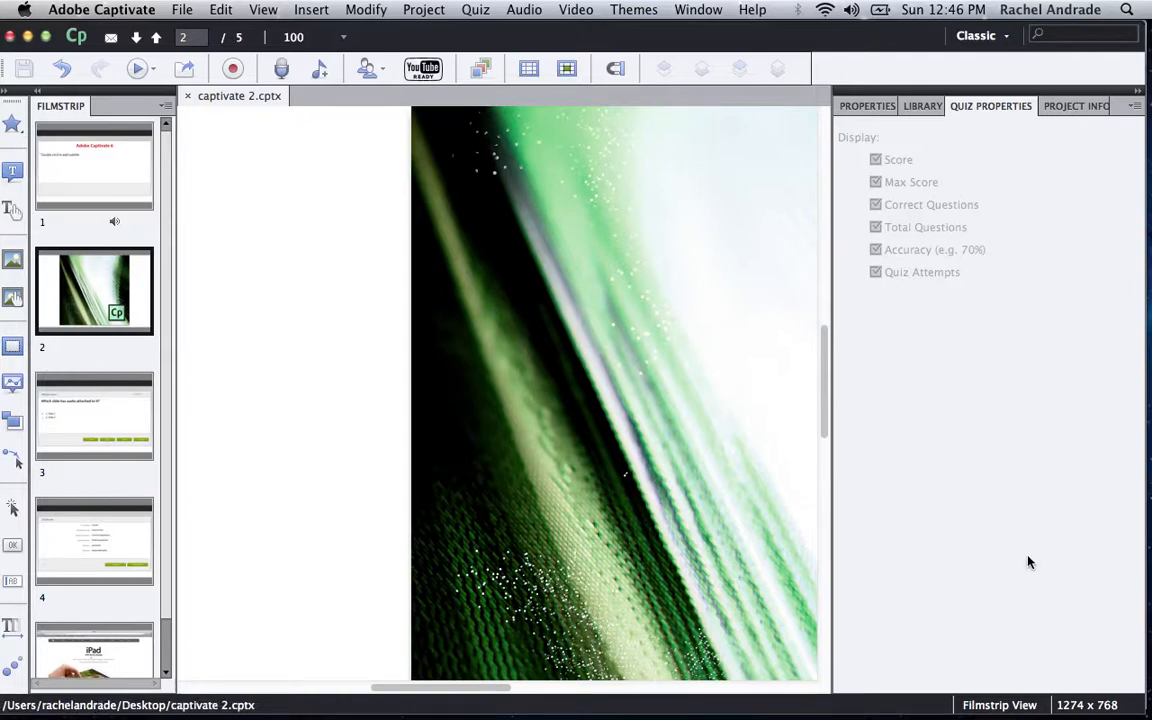
pyautogui.click(152, 70)
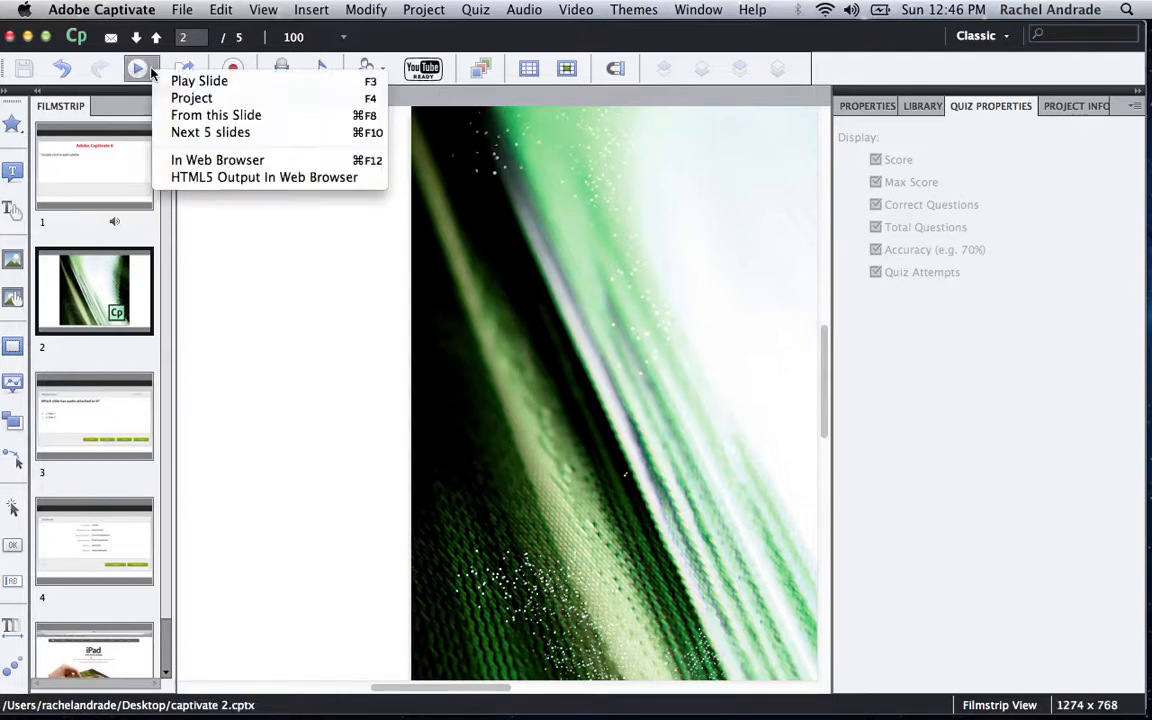
pyautogui.click(243, 100)
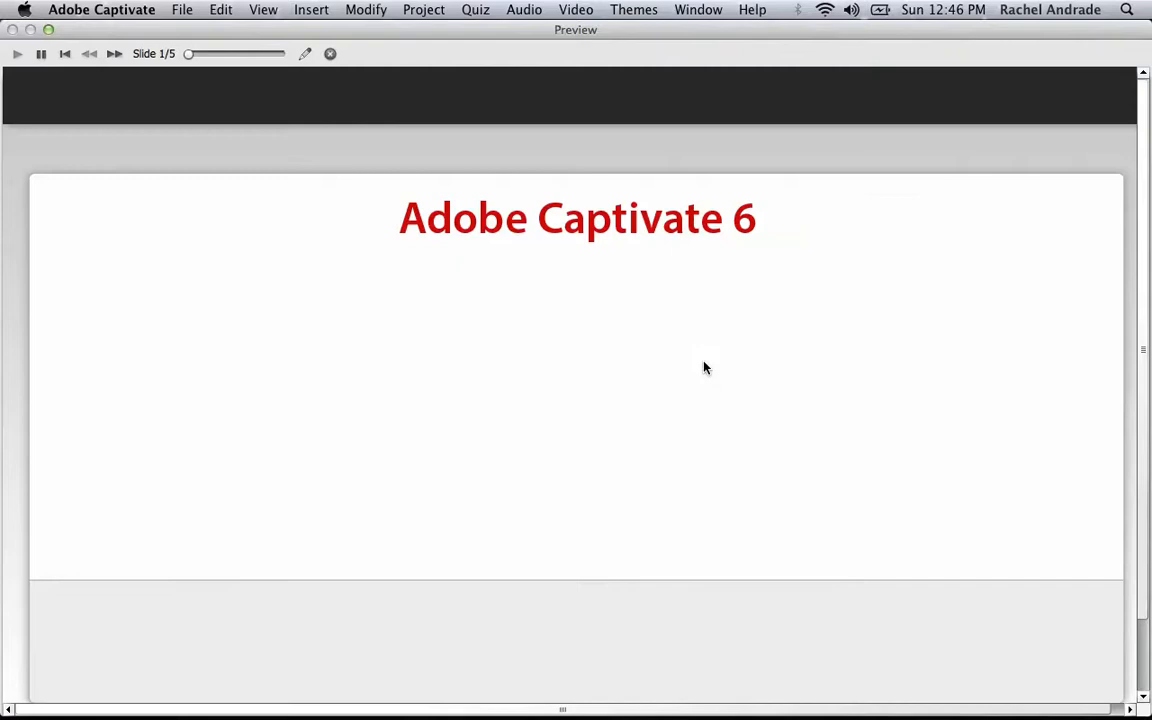
pyautogui.click(42, 55)
pyautogui.click(1144, 696)
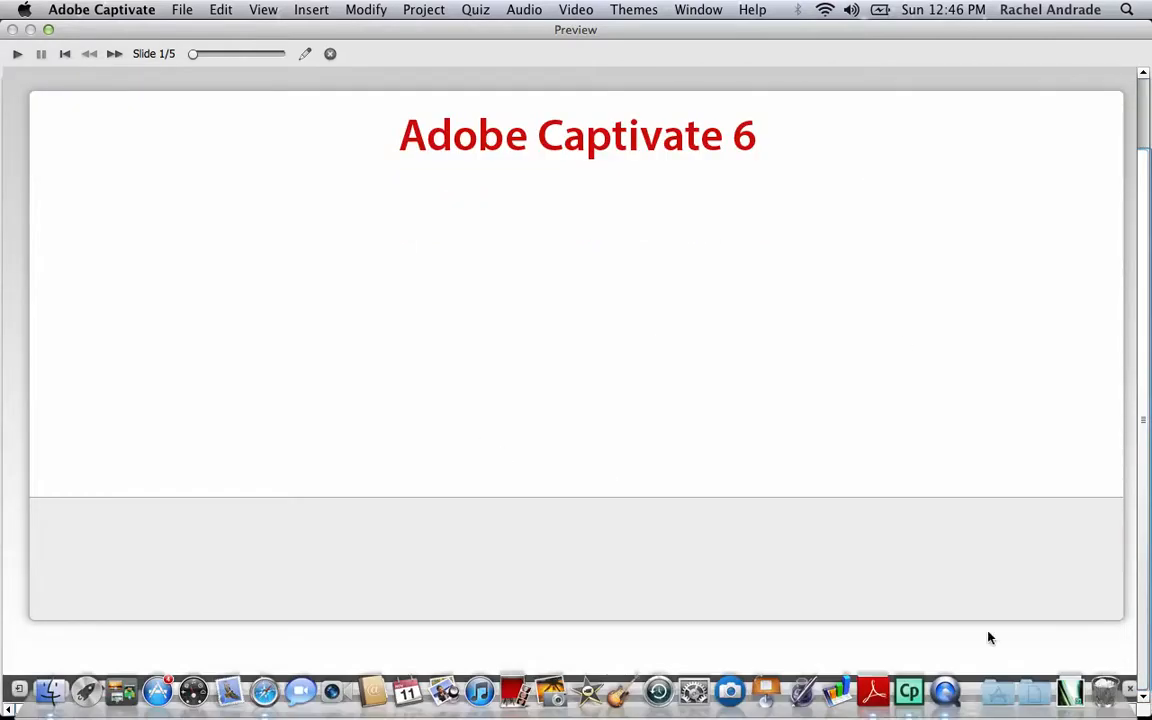
pyautogui.hscroll(2, 960, 695)
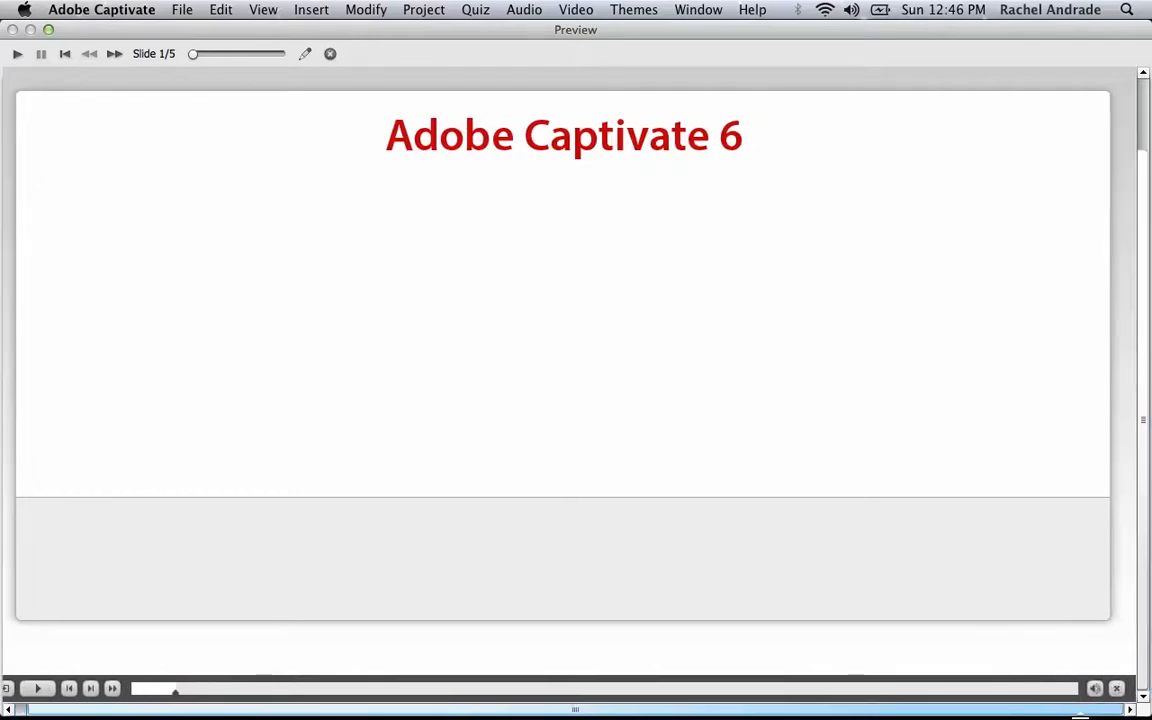
pyautogui.hscroll(-2, 940, 697)
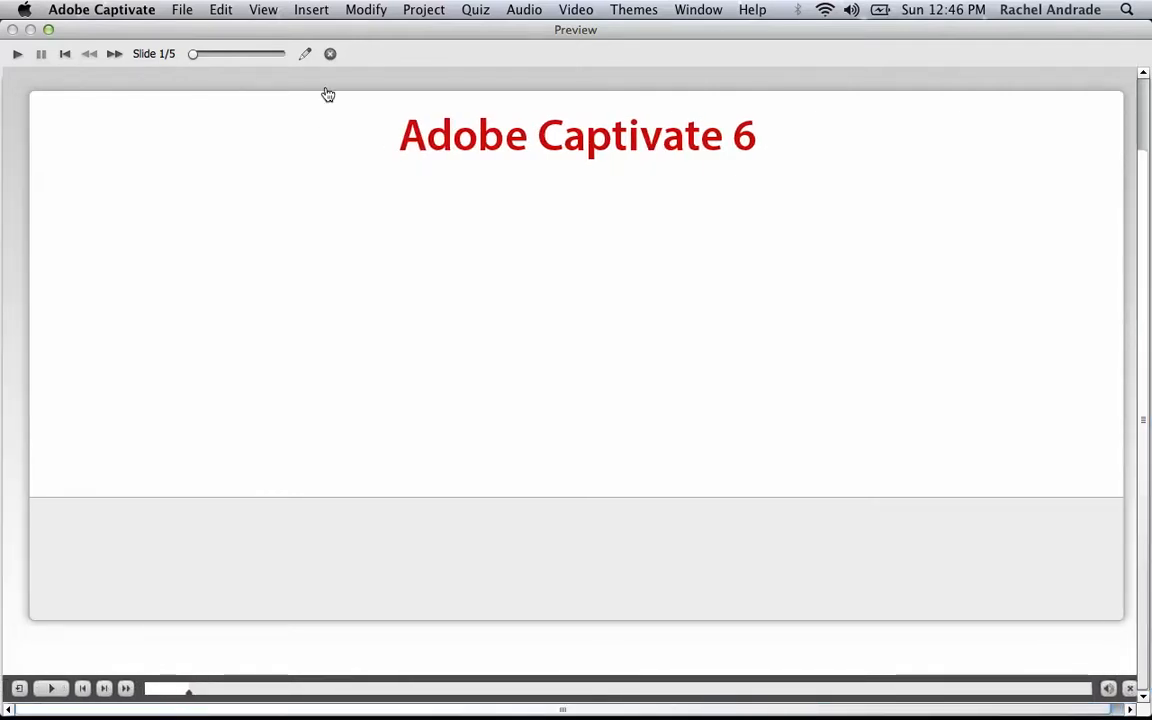
pyautogui.click(330, 55)
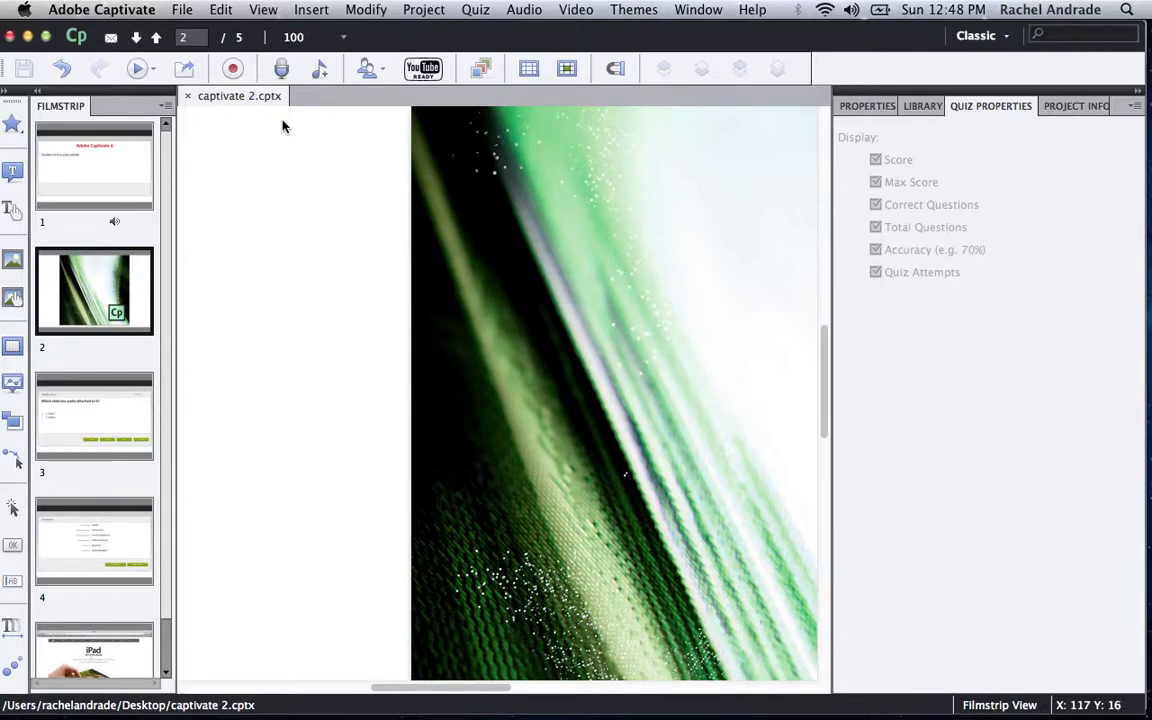
# - Start publishing the project to YouTube
pyautogui.click(424, 69)
pyautogui.click(427, 68)
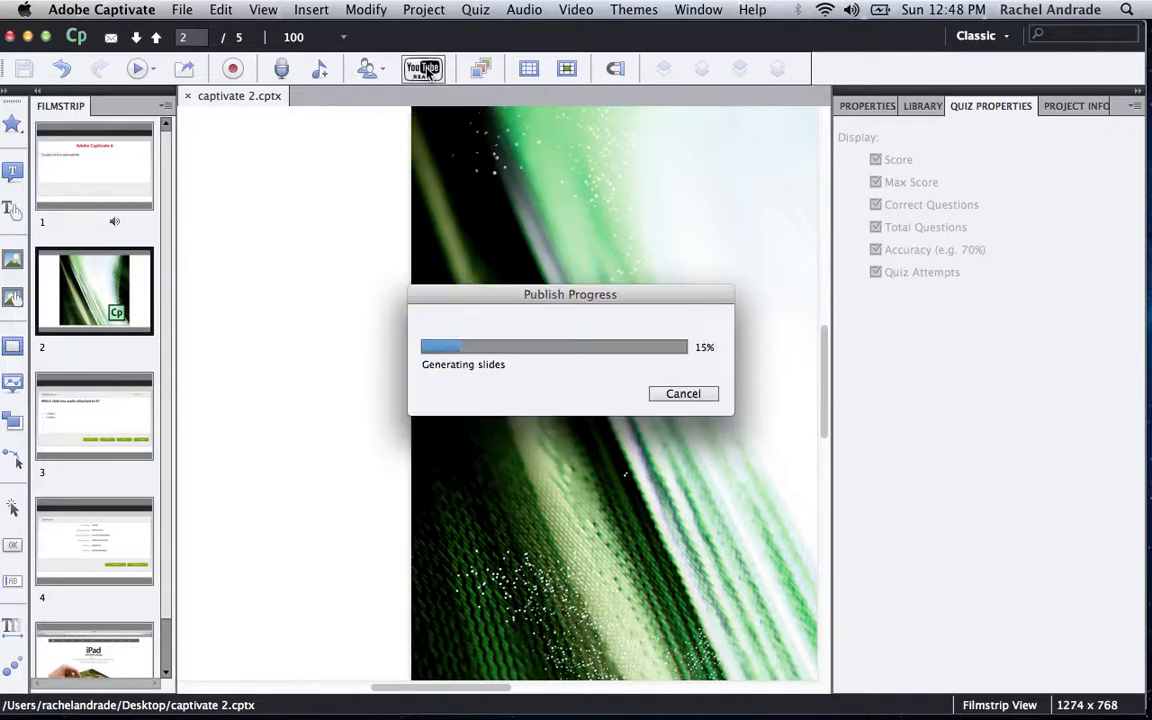